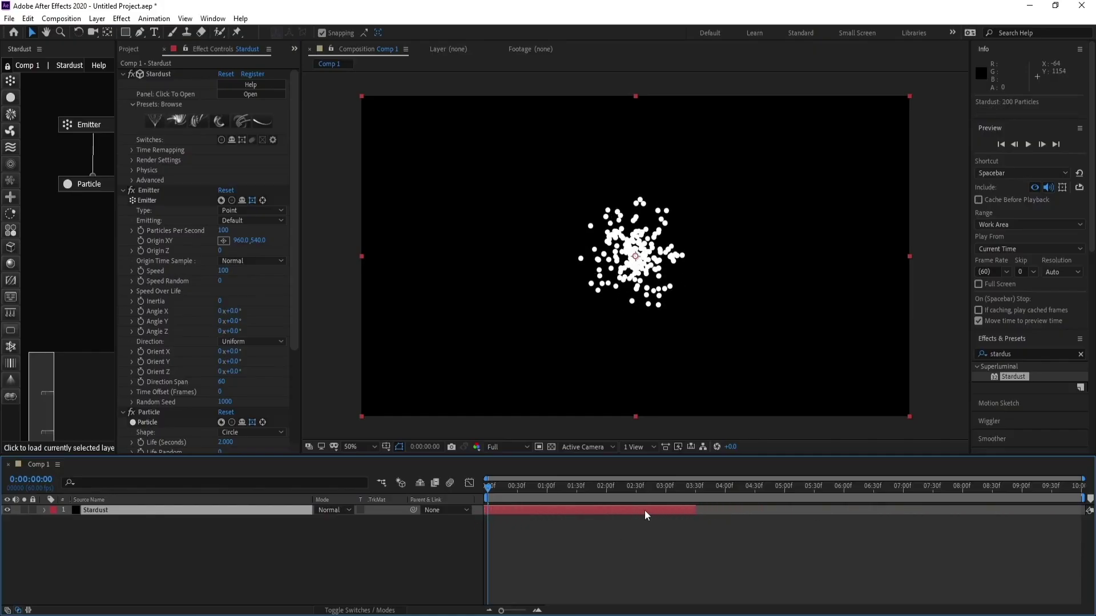
# Extend the Stardust layer in the timeline to the end of the composition.
pyautogui.moveTo(750, 509); pyautogui.dragTo(1085, 510)
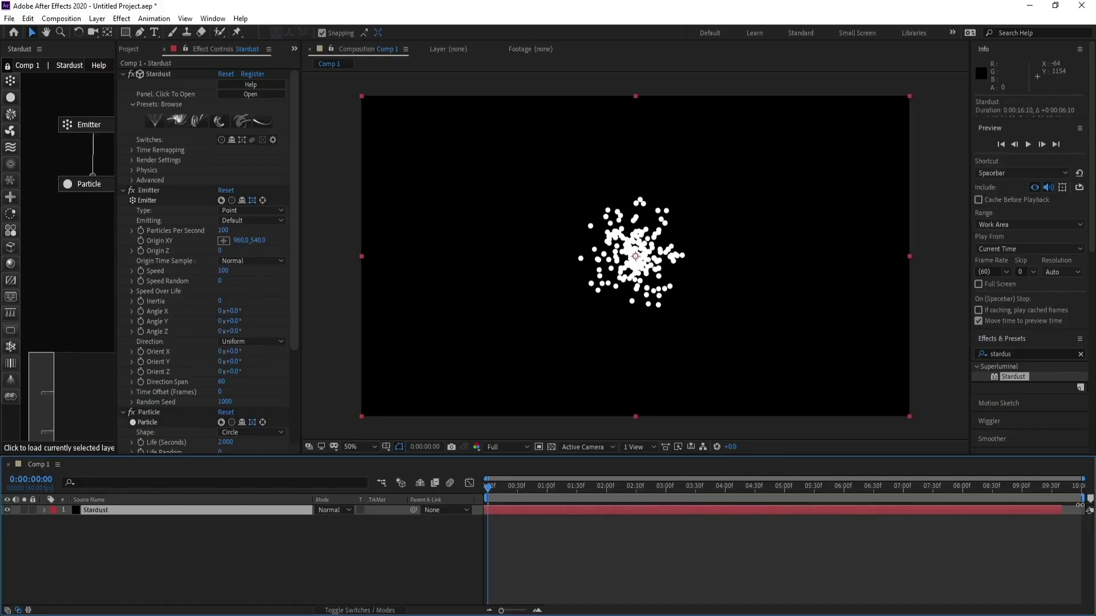
pyautogui.click(228, 519)
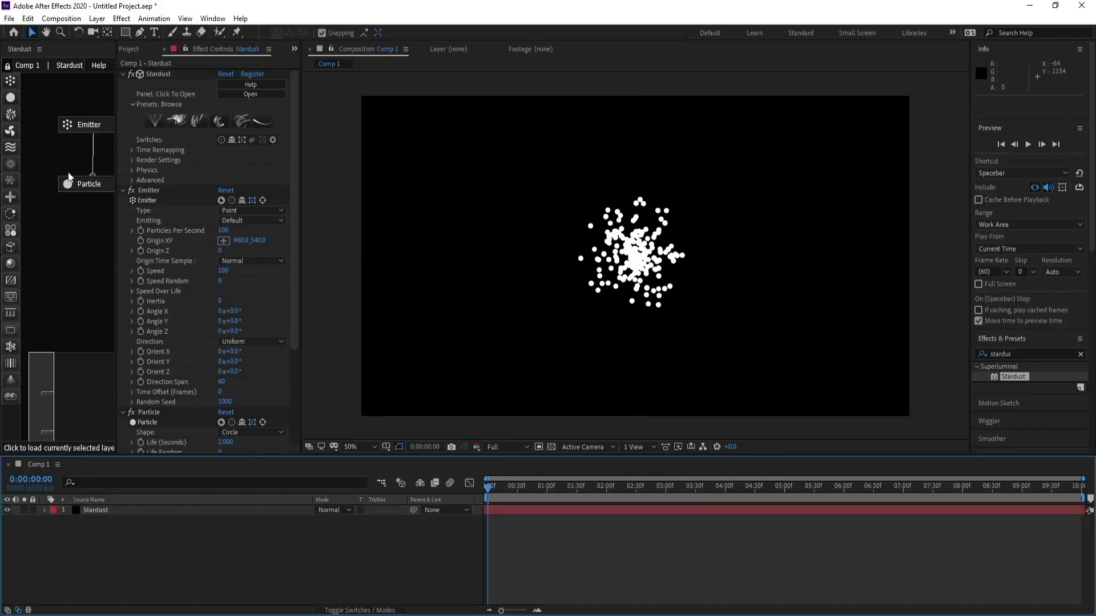
# Set the Stardust Emitter's type to Box and its Speed to 0.
pyautogui.click(80, 125)
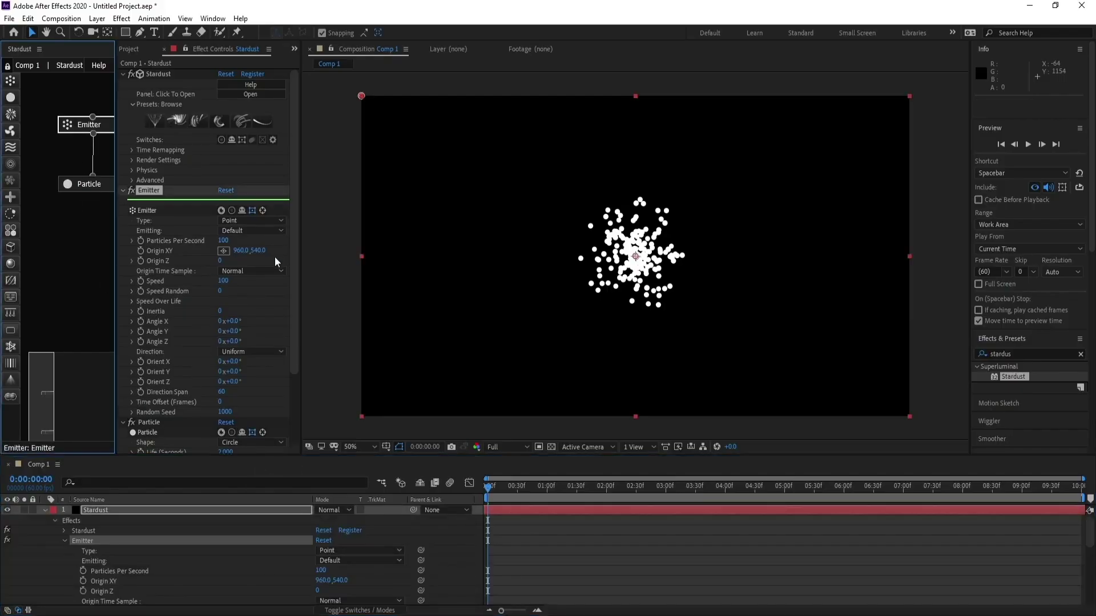
pyautogui.click(237, 222)
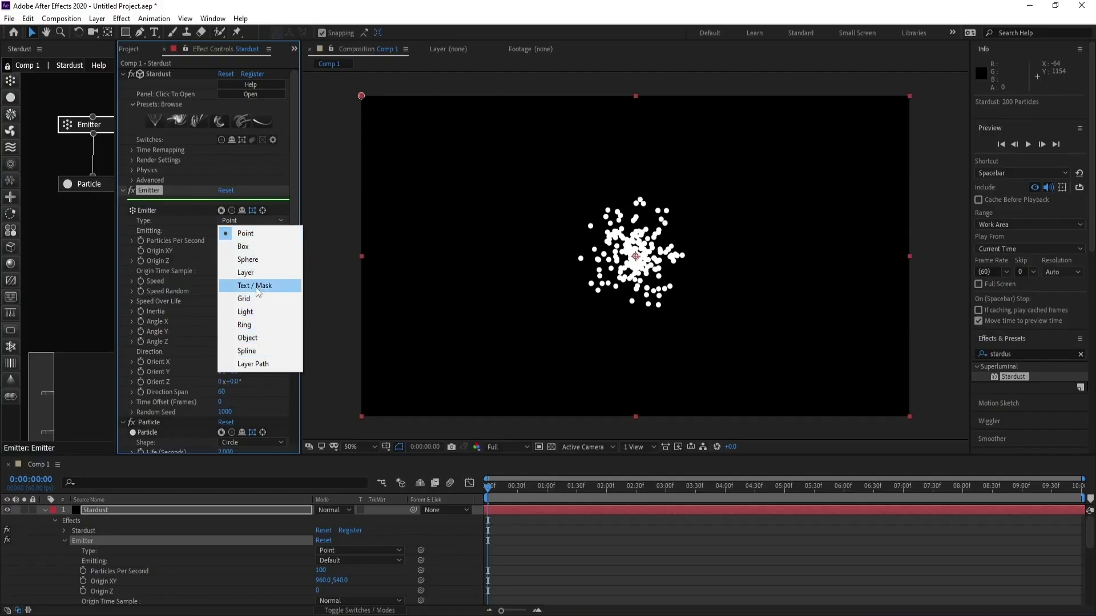
pyautogui.click(257, 246)
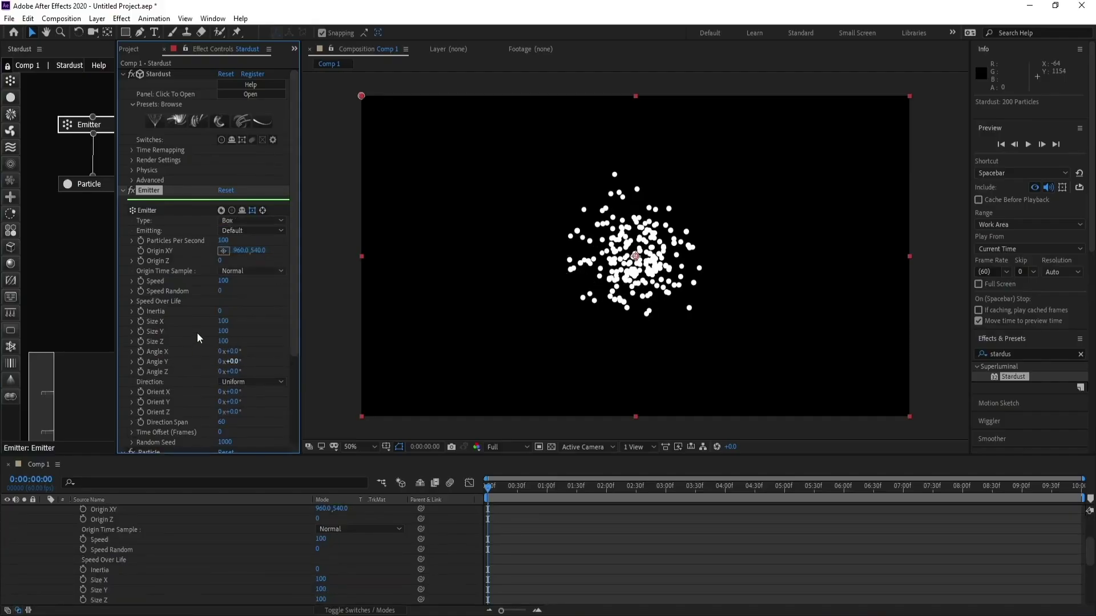
pyautogui.click(226, 282)
pyautogui.write('0')
pyautogui.press('Return')
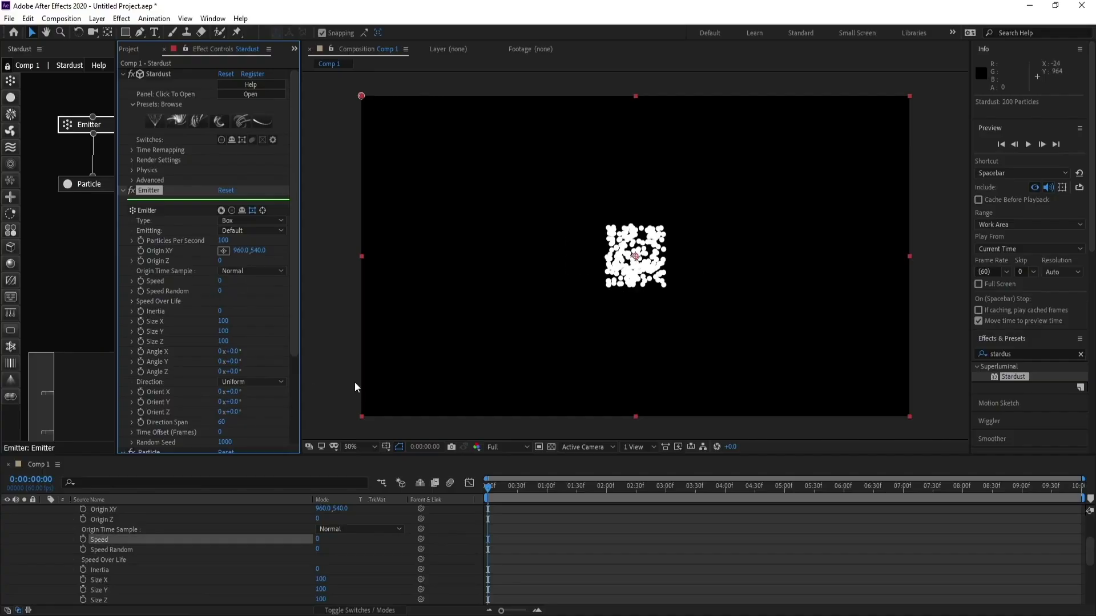
# Flatten the box emitter into a horizontal line with Size Y and Size Z at 0 and Size X at 950.
pyautogui.click(225, 332)
pyautogui.write('0')
pyautogui.click(224, 342)
pyautogui.write('0')
pyautogui.press('Return')
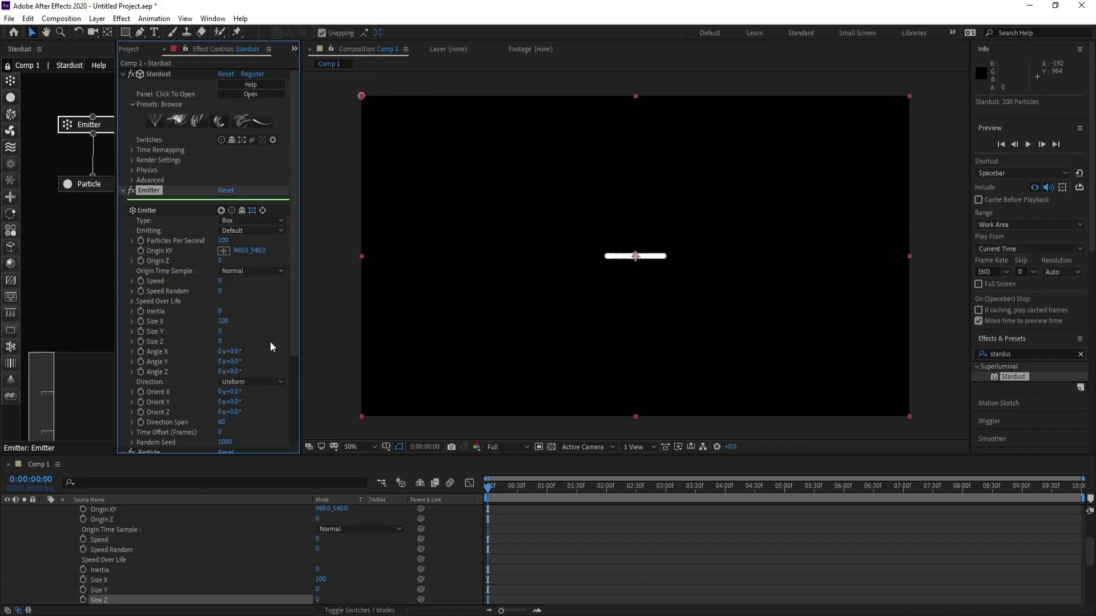
pyautogui.moveTo(224, 321); pyautogui.dragTo(272, 324)
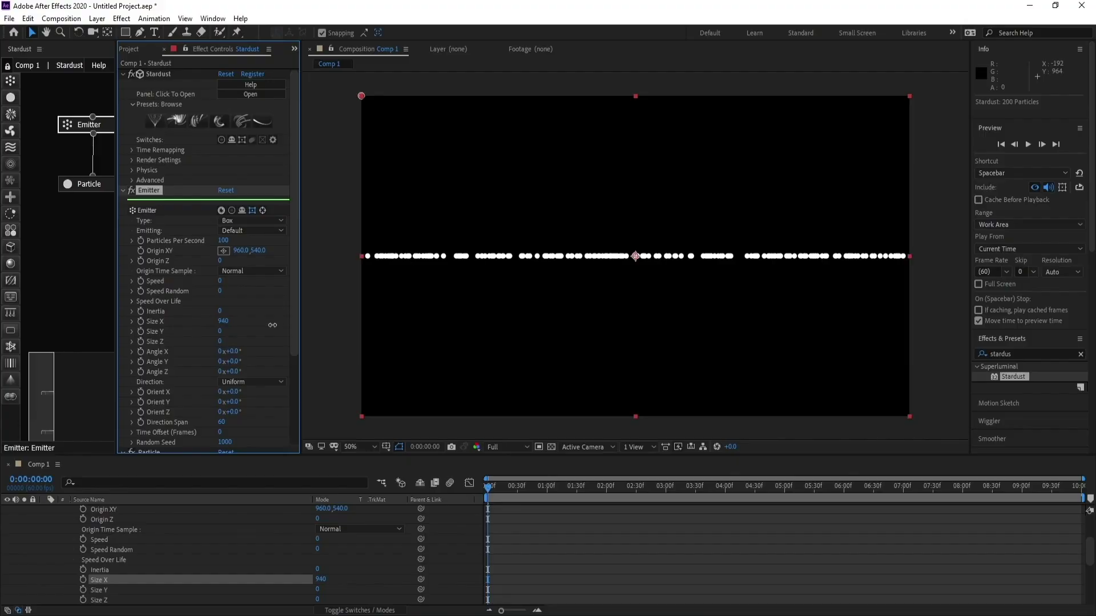
pyautogui.moveTo(273, 325); pyautogui.dragTo(273, 326)
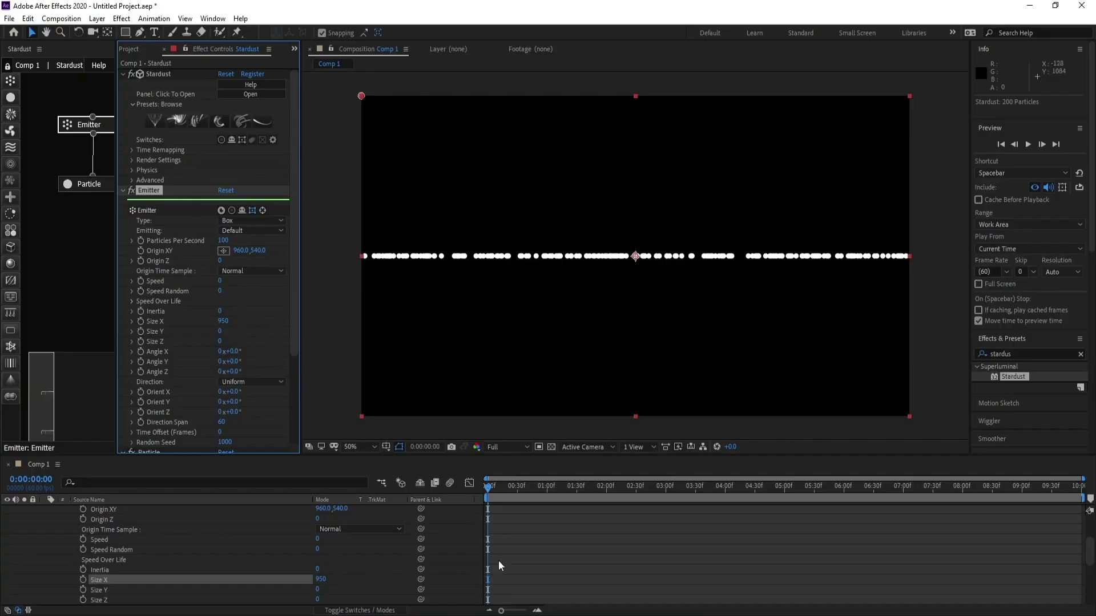
pyautogui.scroll(3, 530, 543)
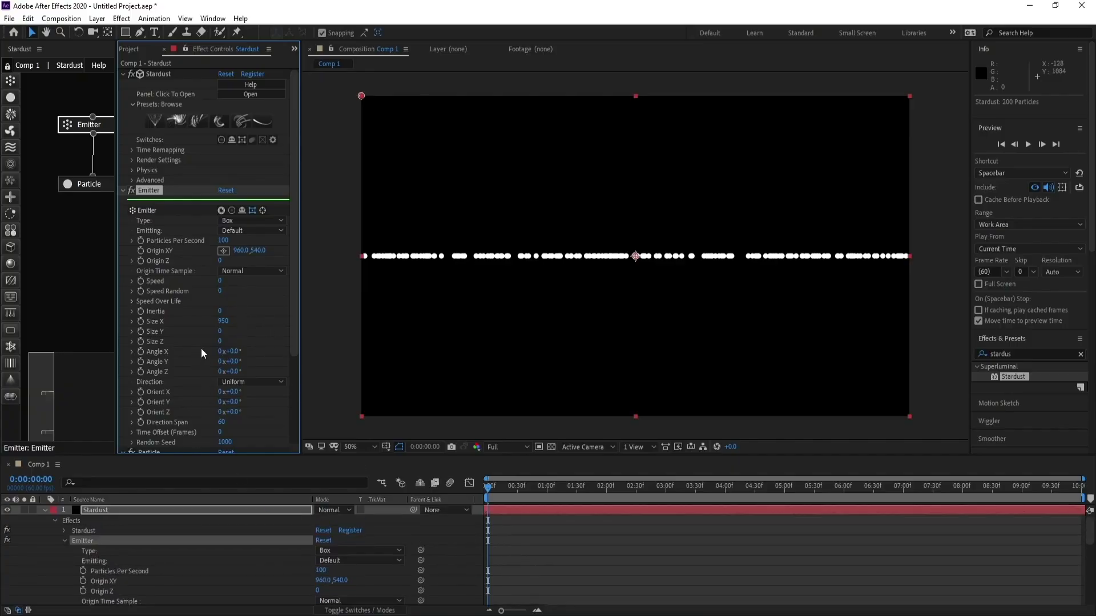
# Set the Particle node's size to 2 pixels in its particle properties.
pyautogui.click(71, 186)
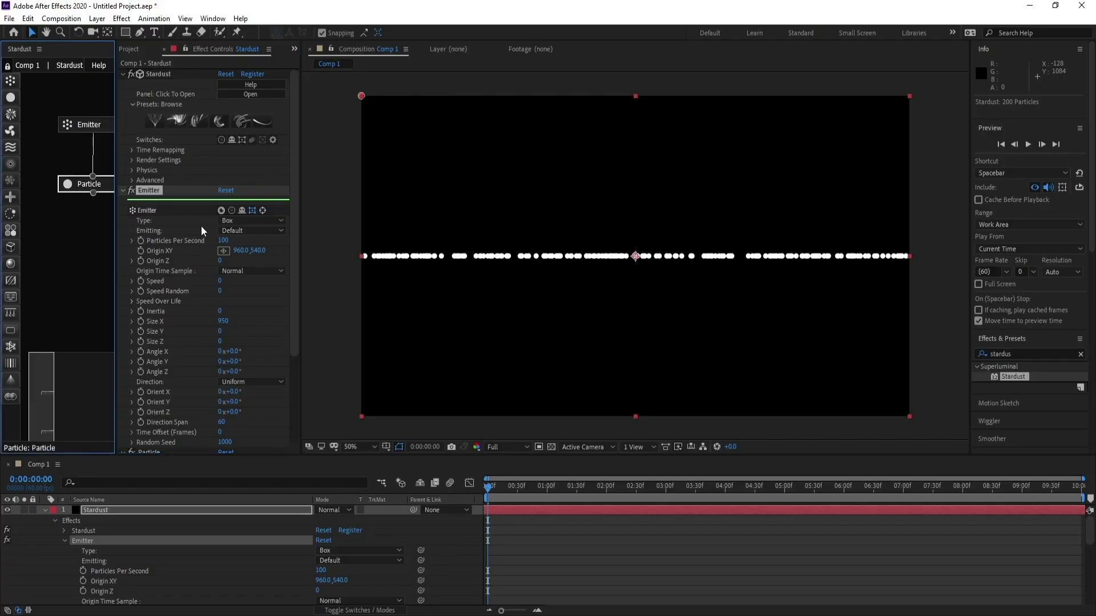
pyautogui.scroll(-5, 292, 206)
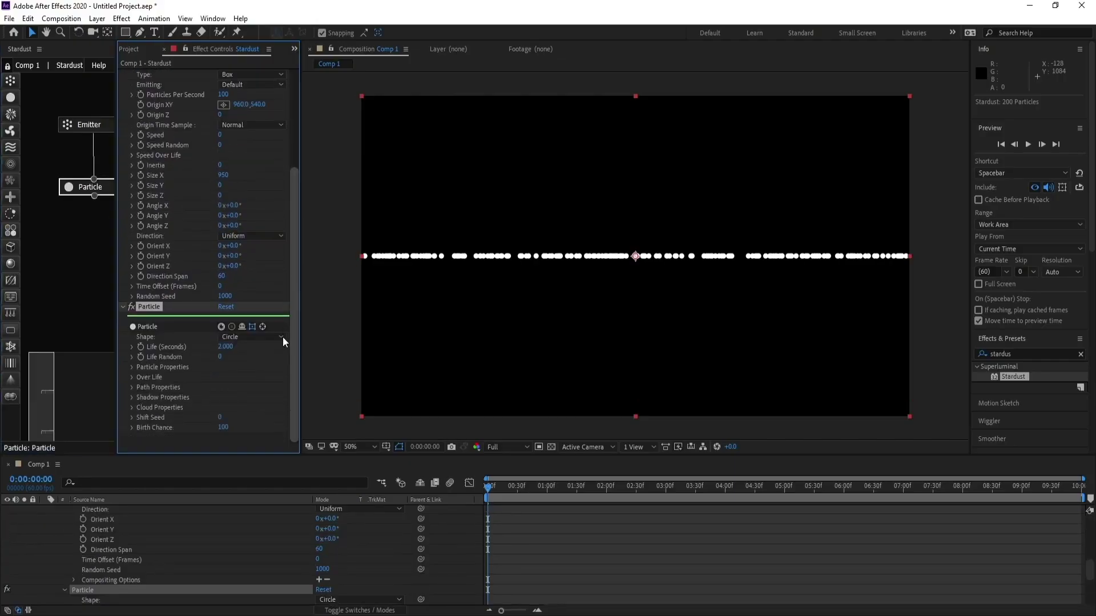
pyautogui.click(132, 367)
pyautogui.scroll(-2, 134, 368)
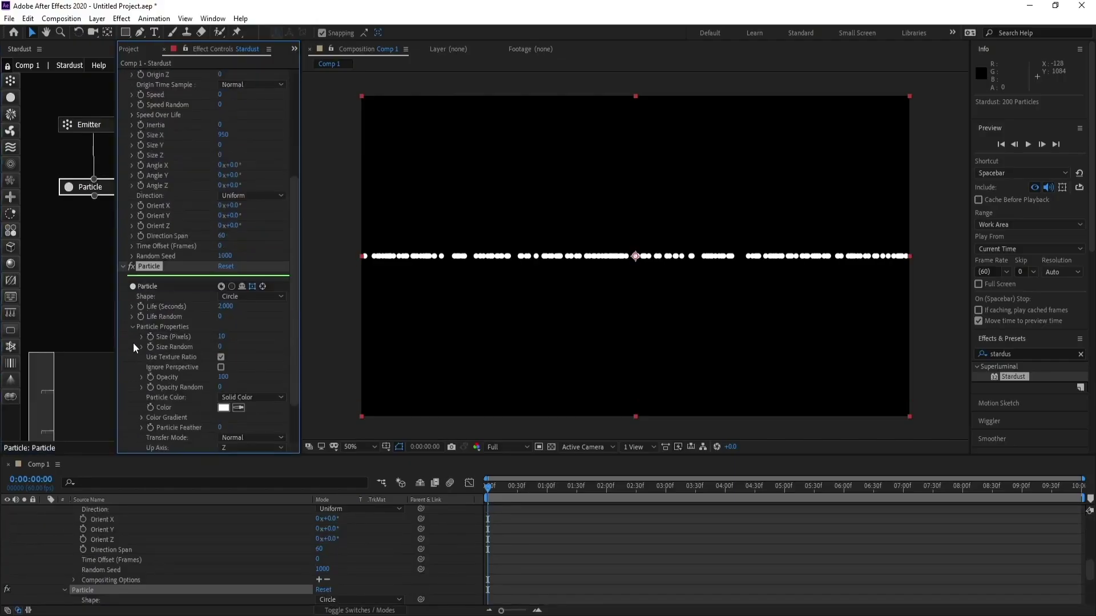
pyautogui.click(222, 338)
pyautogui.write('2')
pyautogui.press('Return')
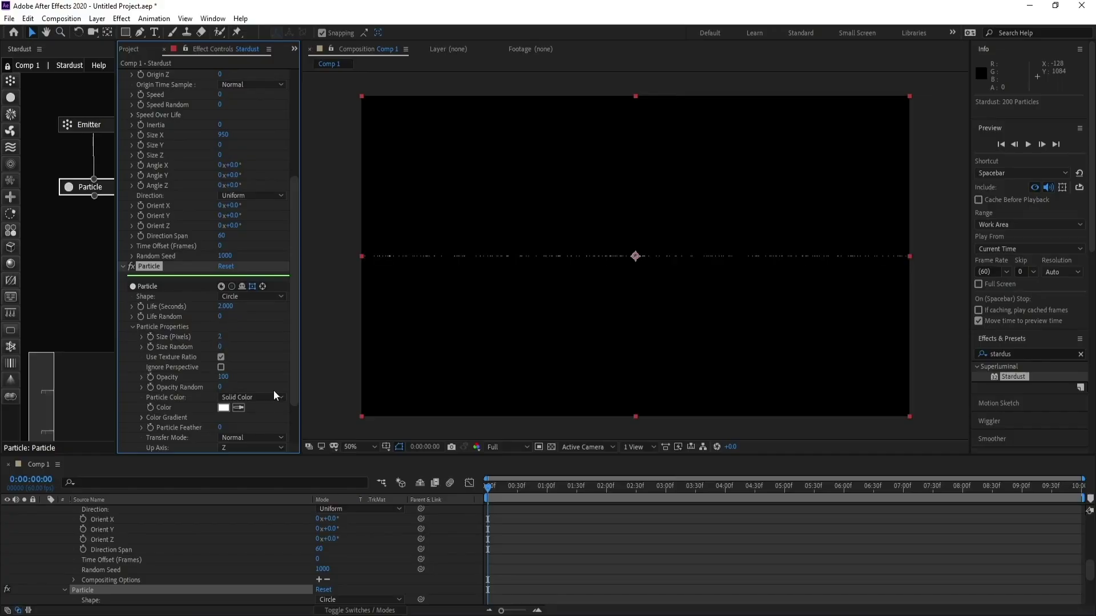
# Add a Force node below the Particle node and set its Wind Y to -200.
pyautogui.click(10, 133)
pyautogui.moveTo(77, 169); pyautogui.dragTo(83, 242)
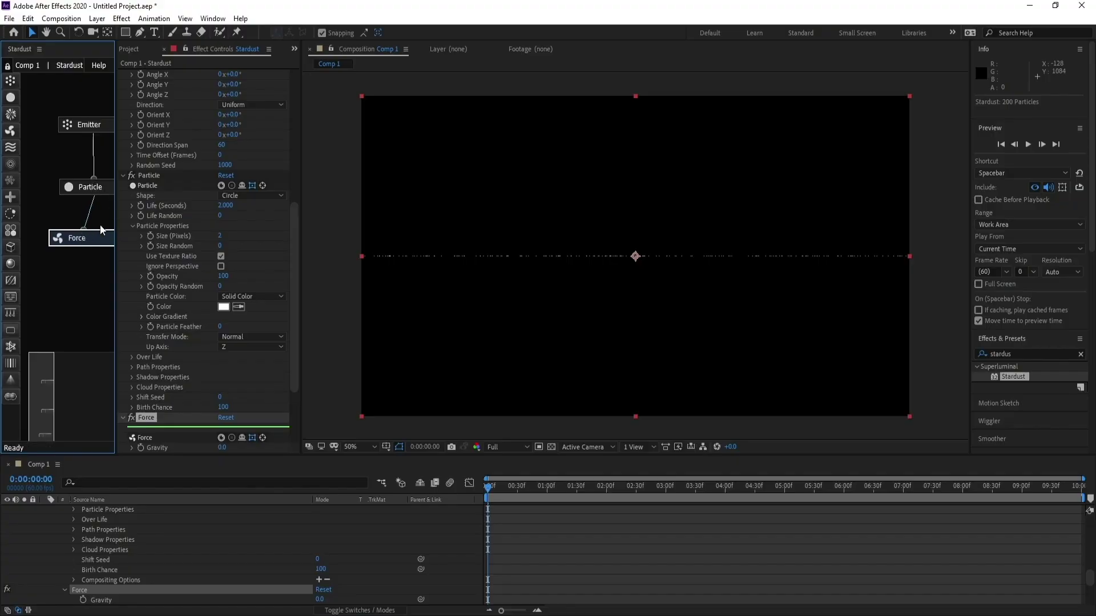
pyautogui.scroll(-5, 266, 314)
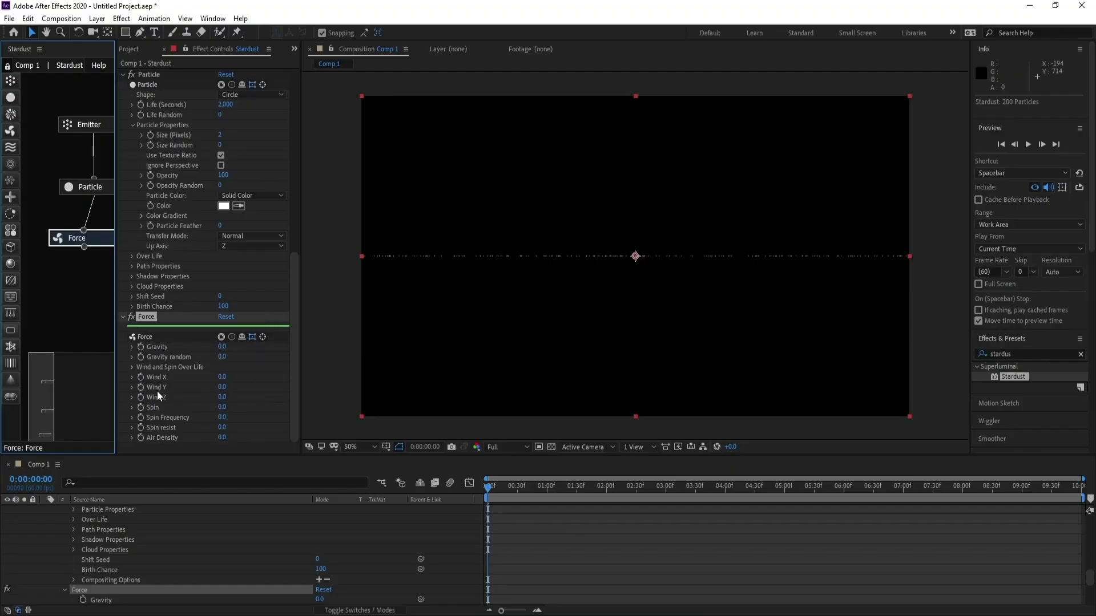
pyautogui.click(224, 388)
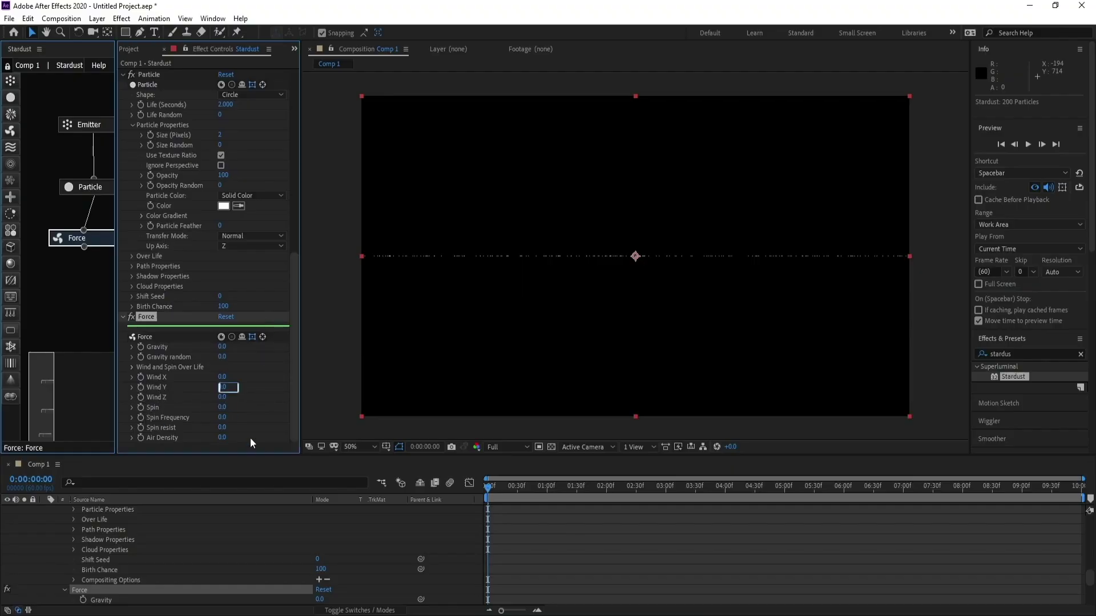
pyautogui.write('-2')
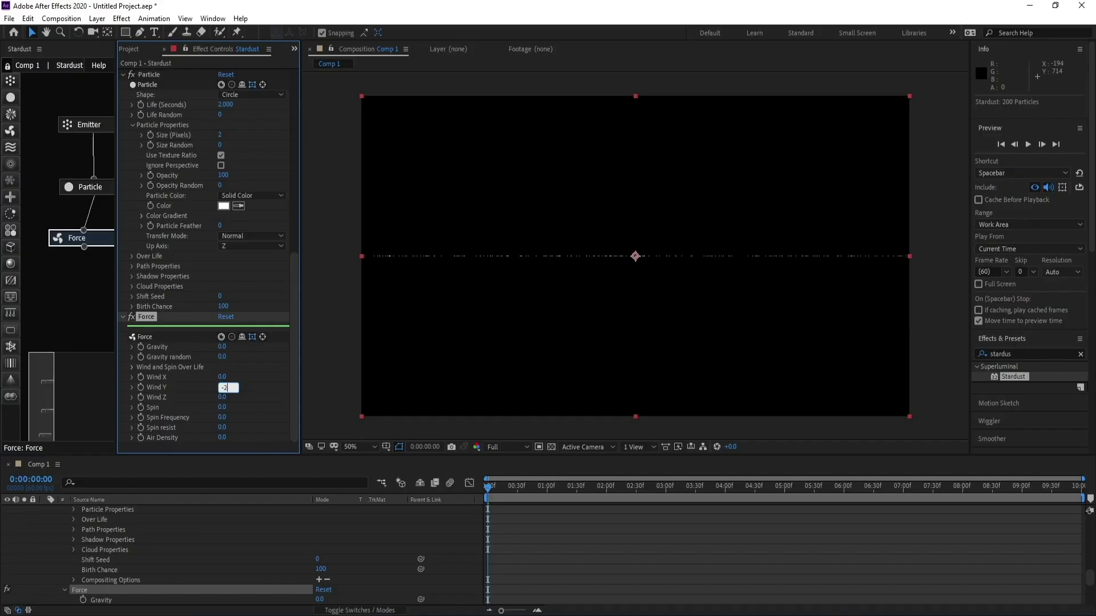
pyautogui.write('00')
pyautogui.press('Return')
# Set the Emitter's Particles Per Second to 10000.
pyautogui.click(83, 126)
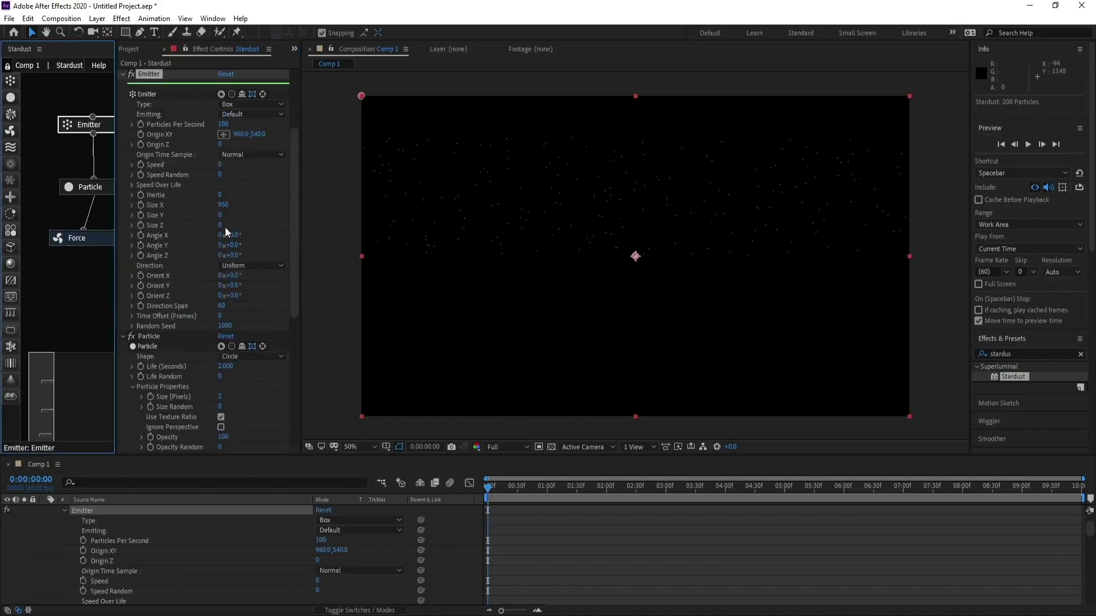
pyautogui.click(229, 205)
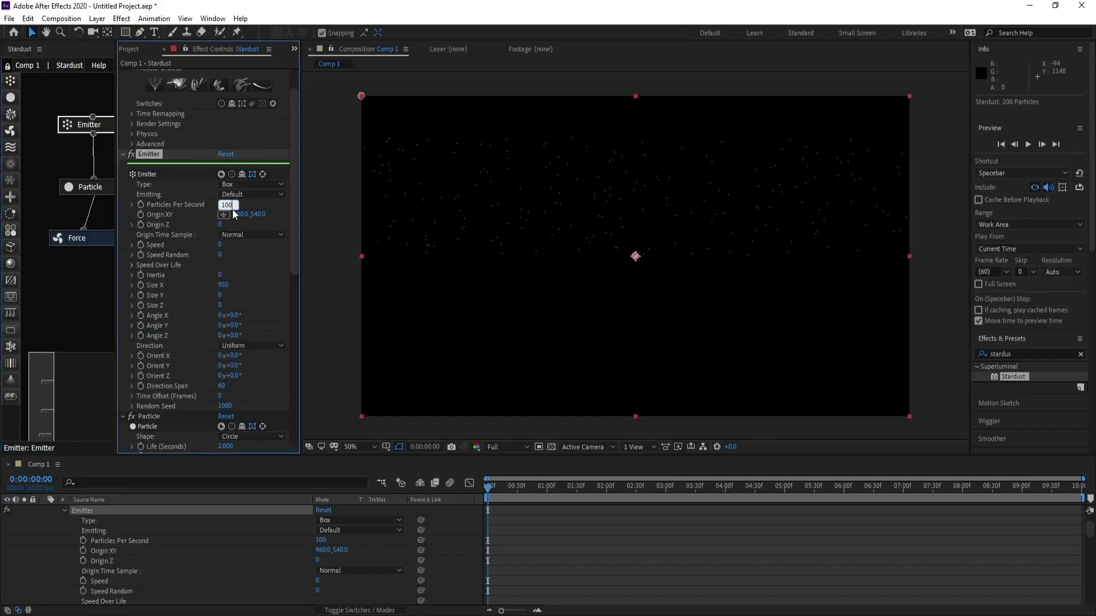
pyautogui.write('10000')
pyautogui.press('Return')
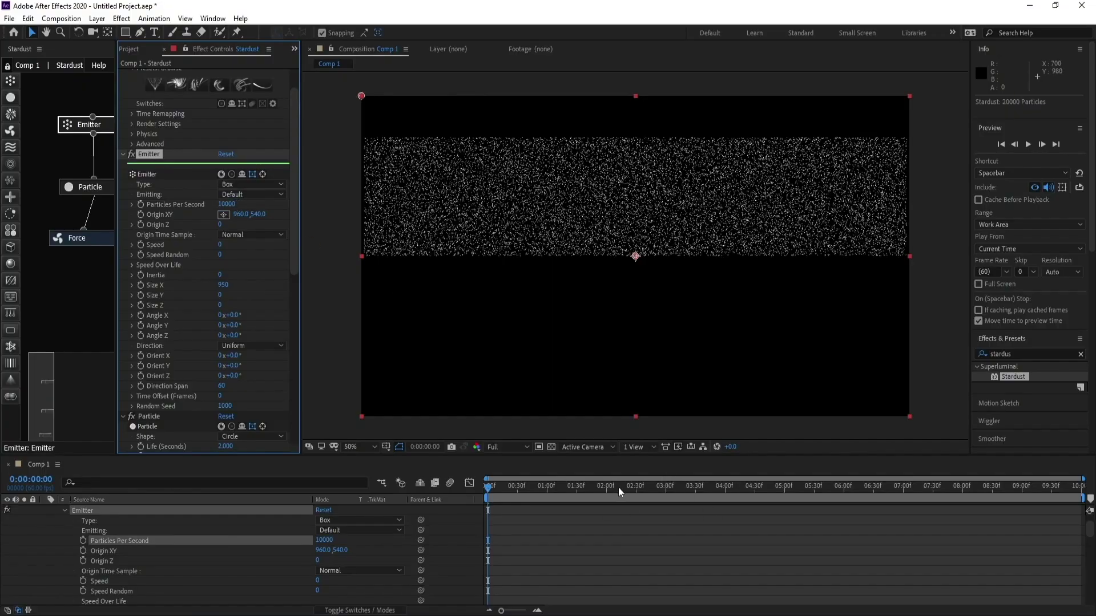
# Preview the particle animation briefly and set the Emitter's Size X to 990.
pyautogui.click(327, 349)
pyautogui.press('space')
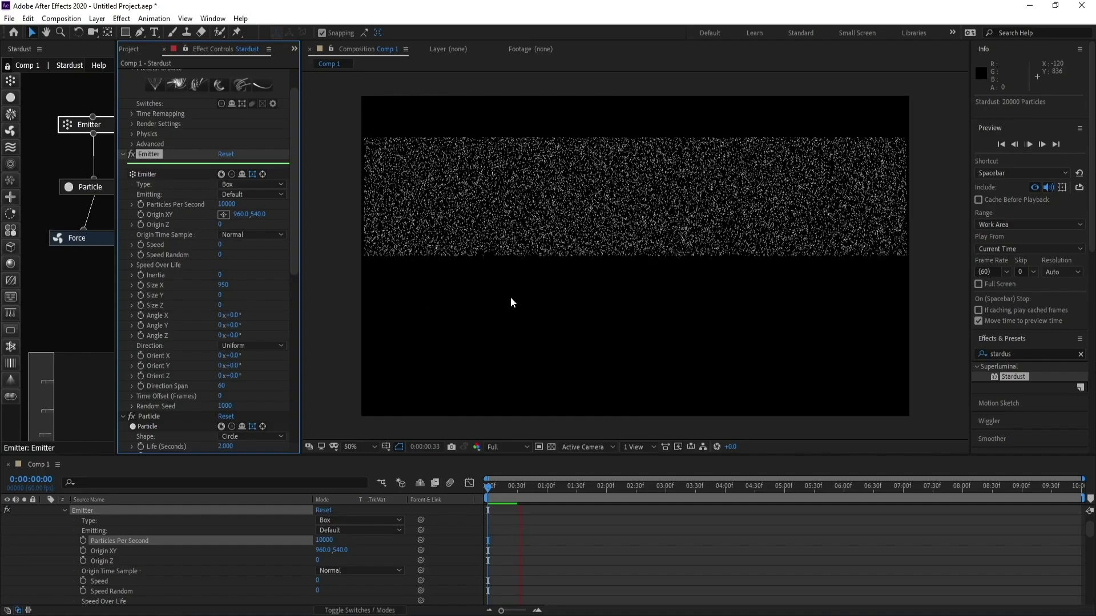
pyautogui.press('space')
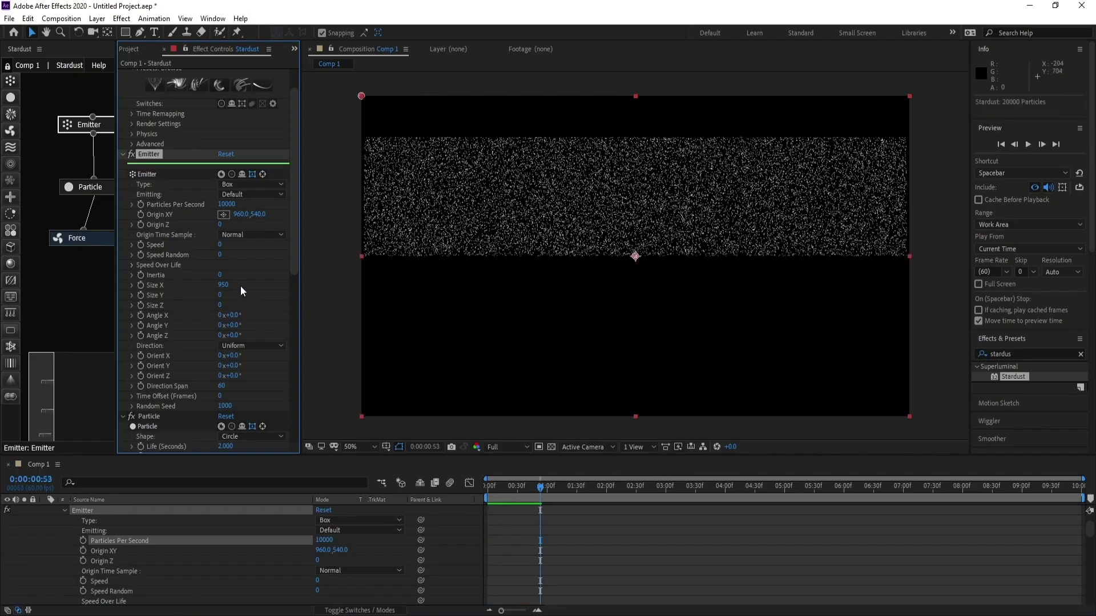
pyautogui.moveTo(228, 284); pyautogui.dragTo(229, 284)
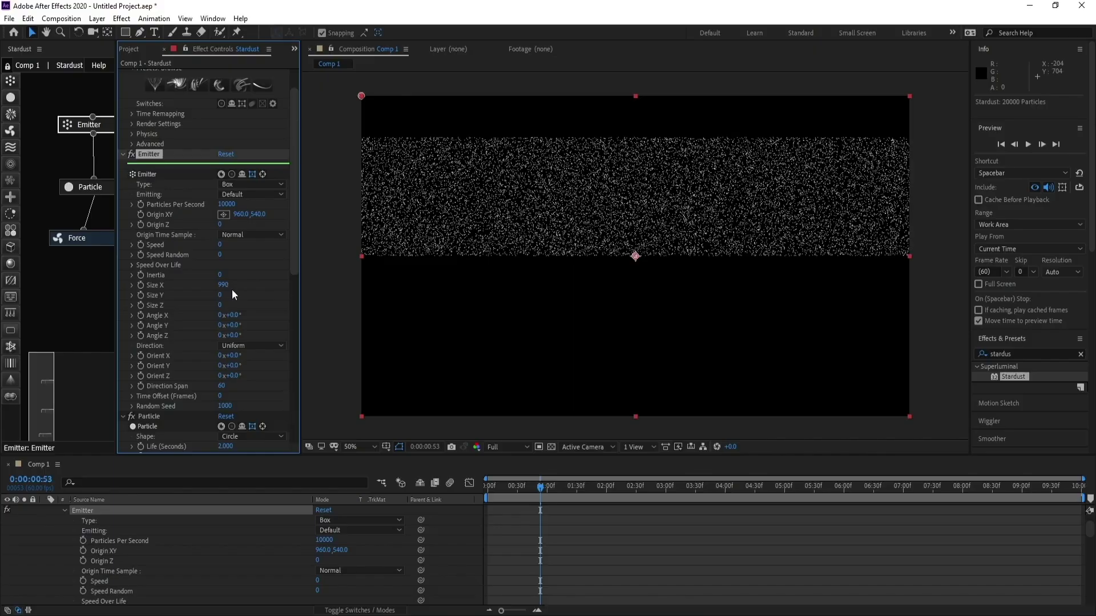
# Add a Turbulence node below the Force node and set its Position offset to 300.
pyautogui.moveTo(298, 242); pyautogui.dragTo(297, 280)
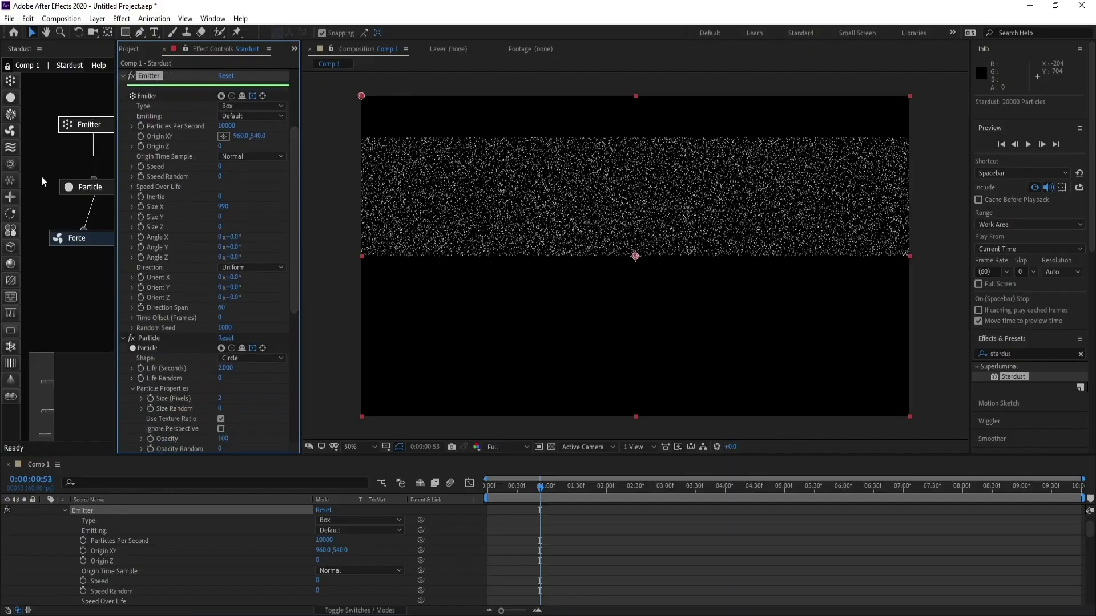
pyautogui.click(15, 145)
pyautogui.moveTo(43, 147); pyautogui.dragTo(76, 292)
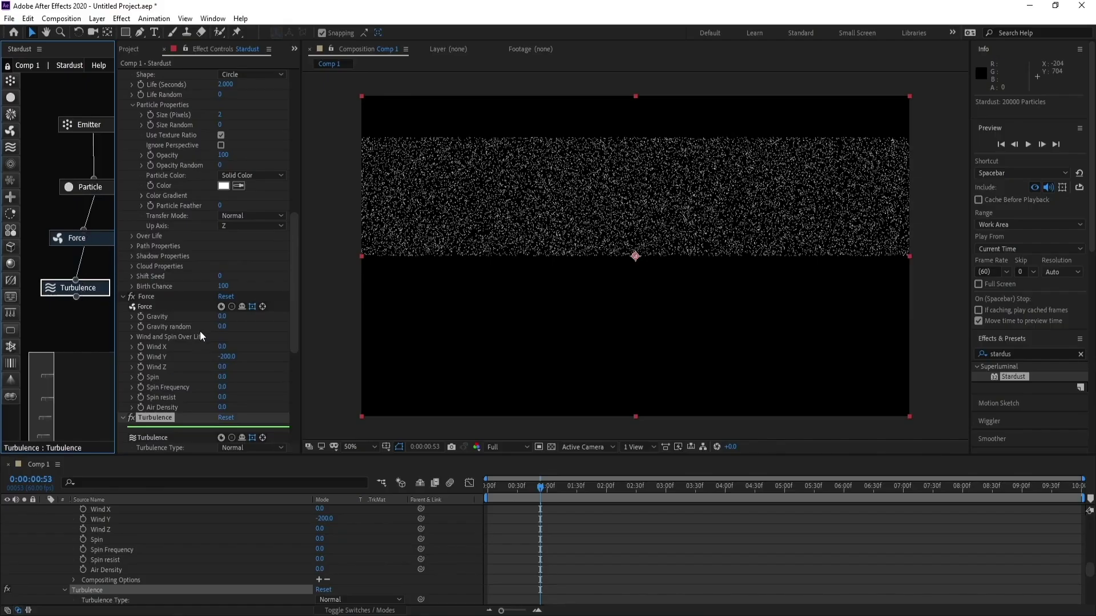
pyautogui.scroll(-3, 226, 287)
pyautogui.scroll(-3, 227, 287)
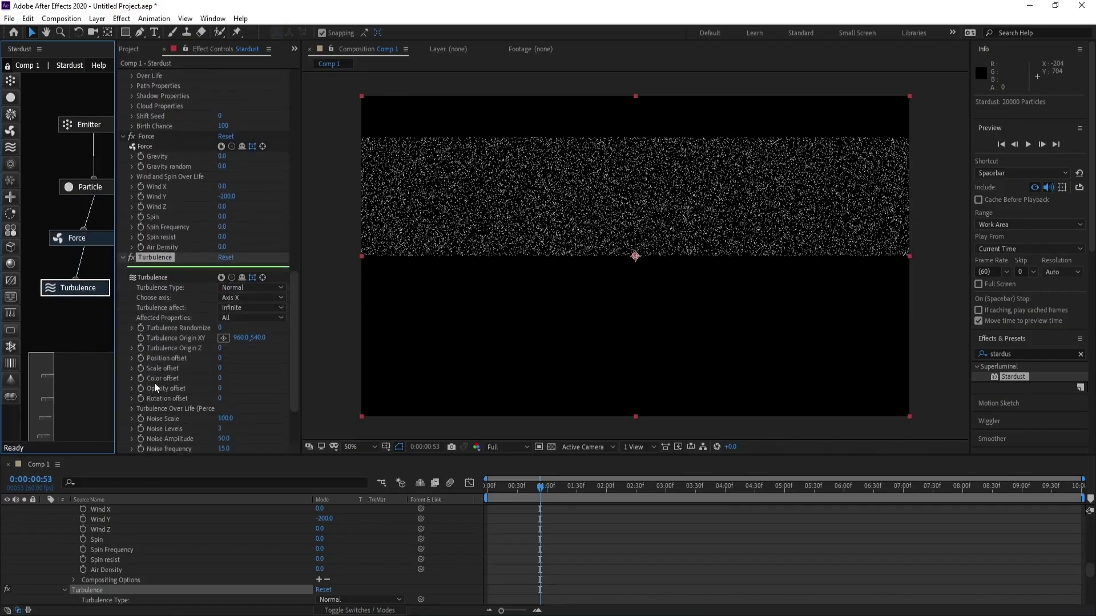
pyautogui.click(221, 359)
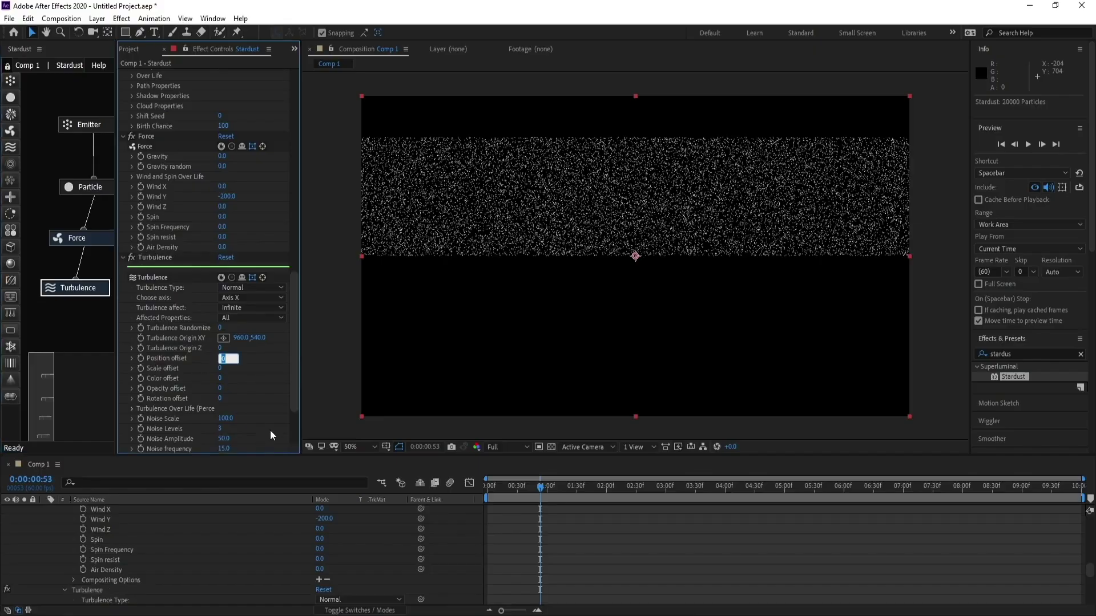
pyautogui.write('300')
pyautogui.press('Return')
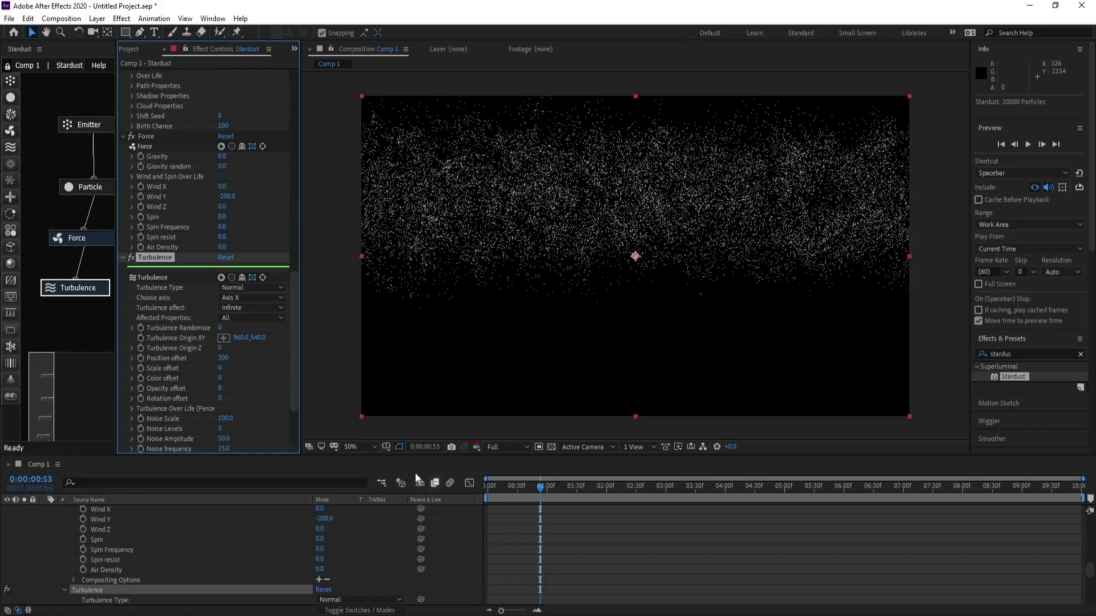
# Shape the Turbulence Over Life curve as a ramp rising from zero at the start of life, and set the curve option to Bezier.
pyautogui.moveTo(296, 348); pyautogui.dragTo(296, 383)
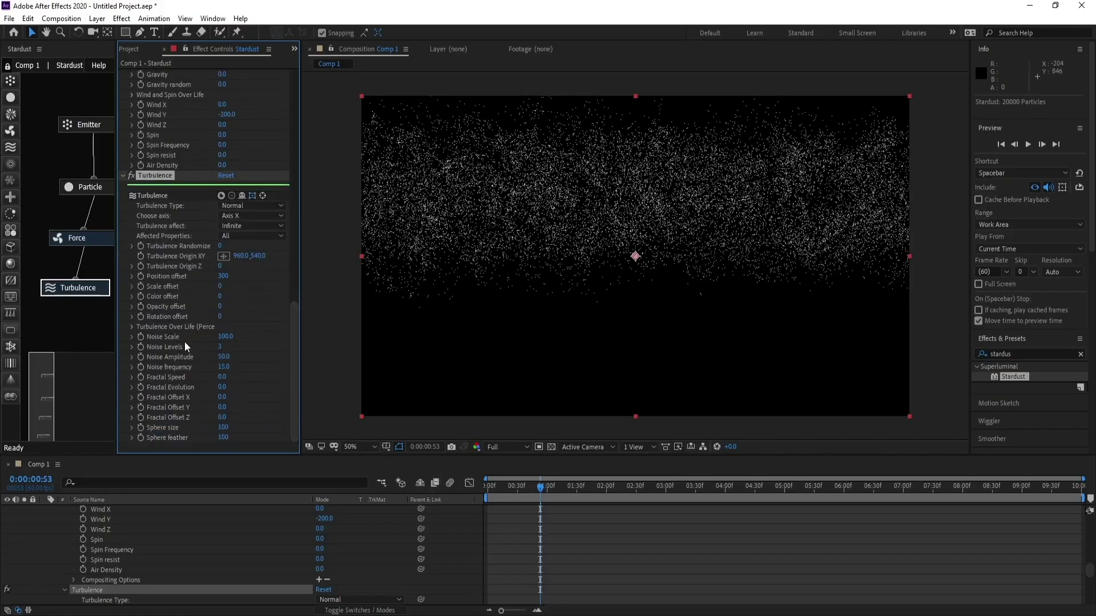
pyautogui.click(132, 327)
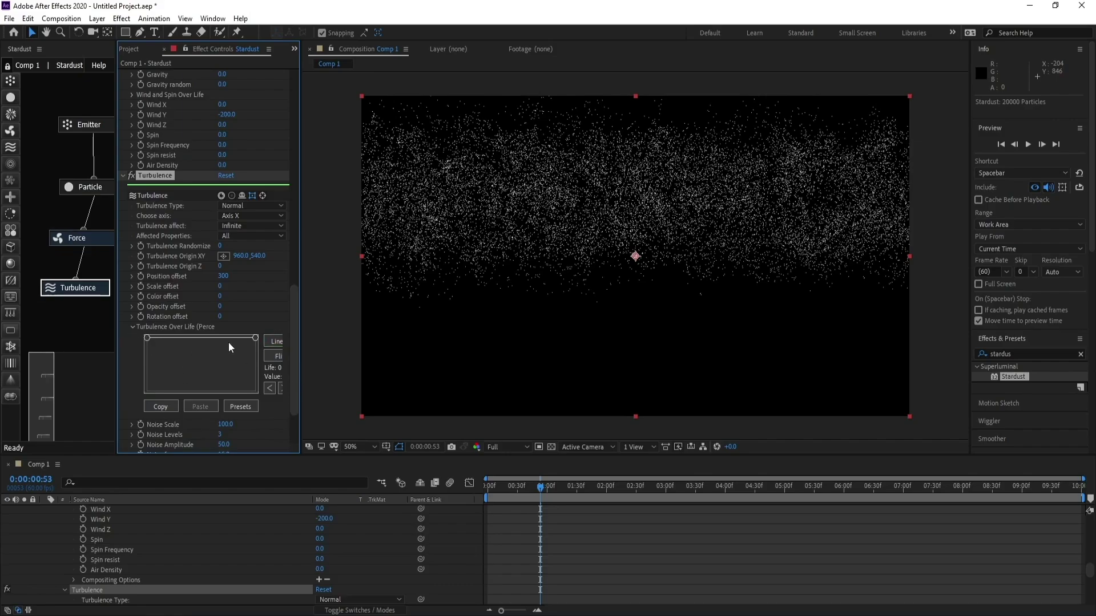
pyautogui.moveTo(150, 338); pyautogui.dragTo(138, 398)
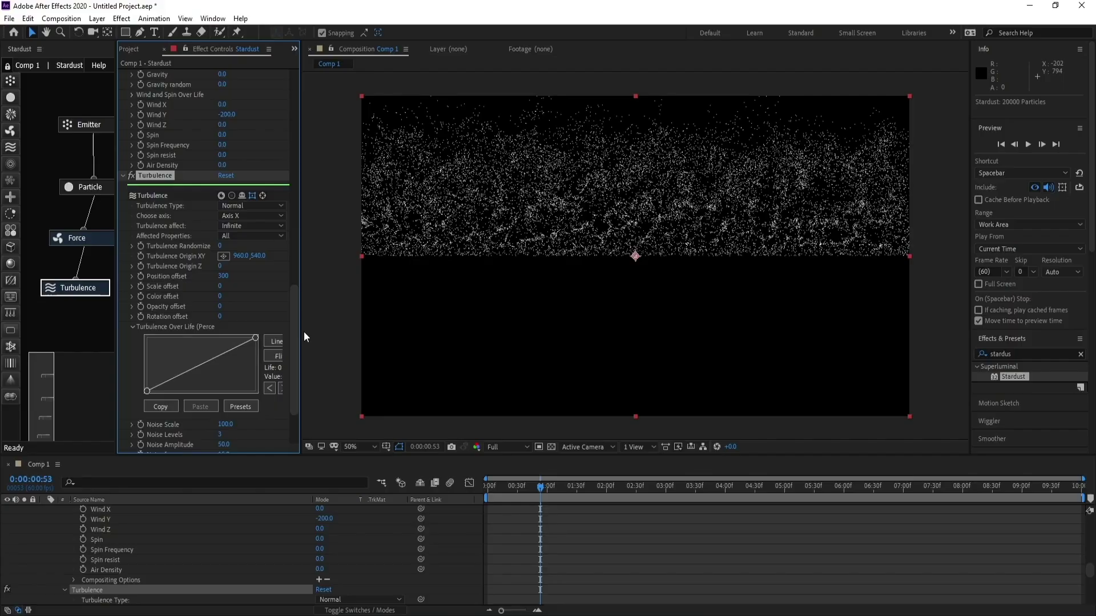
pyautogui.moveTo(304, 331); pyautogui.dragTo(335, 331)
pyautogui.click(279, 342)
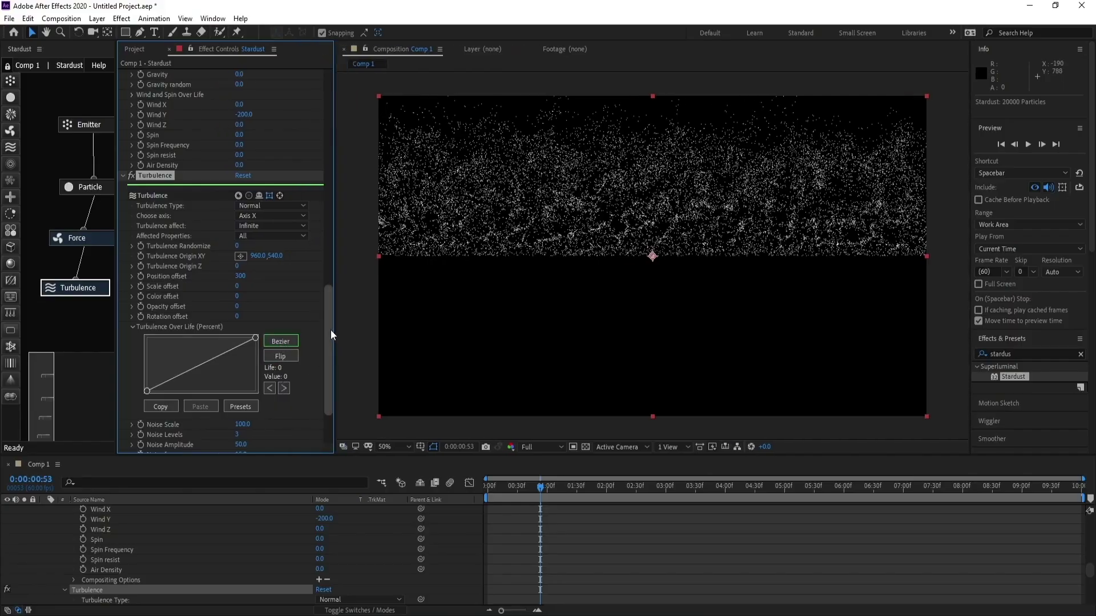
# Add a point to the Turbulence Over Life curve at about Life 78, Value 58.
pyautogui.scroll(-1, 330, 330)
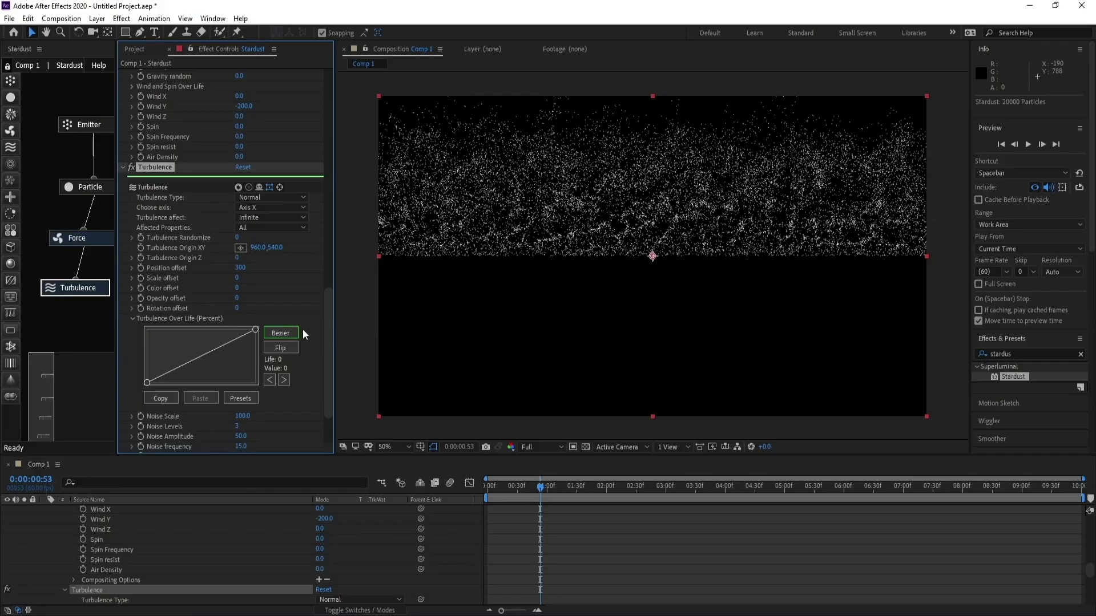
pyautogui.click(226, 345)
pyautogui.moveTo(227, 346); pyautogui.dragTo(235, 354)
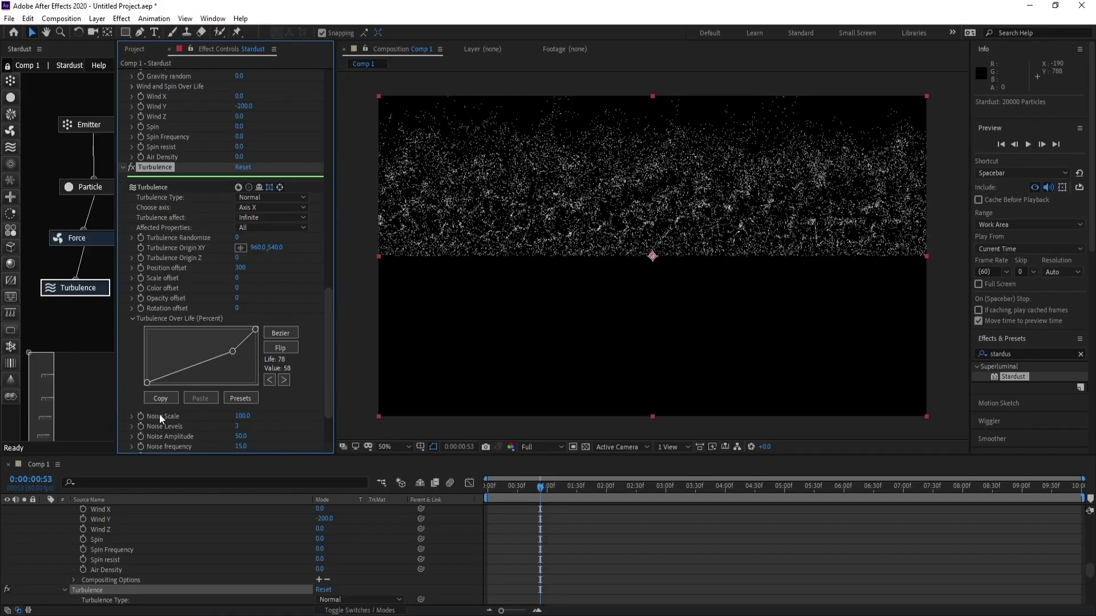
# Set the Turbulence node's Noise Scale to 200.
pyautogui.click(242, 416)
pyautogui.write('200')
pyautogui.press('Return')
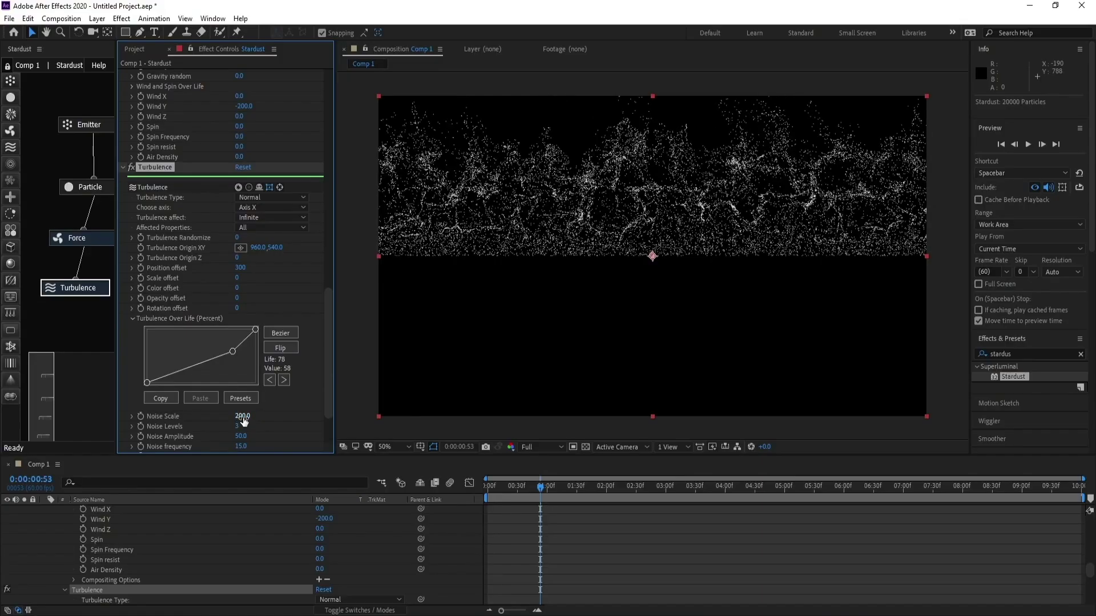
# Set the Emitter's Particles Per Second to 20000.
pyautogui.click(91, 125)
pyautogui.scroll(2, 213, 156)
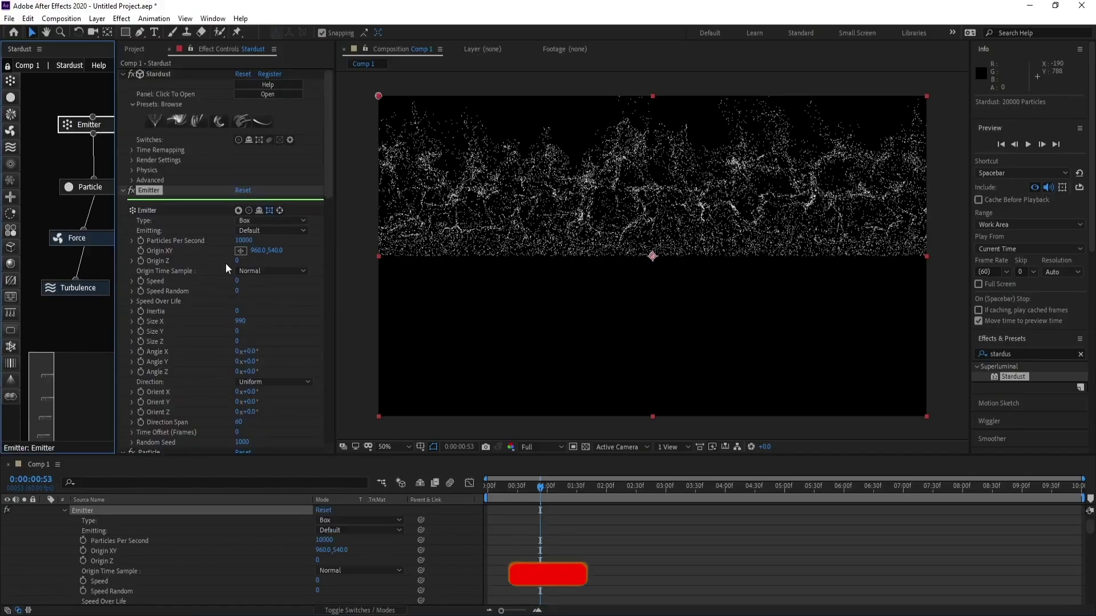
pyautogui.click(246, 240)
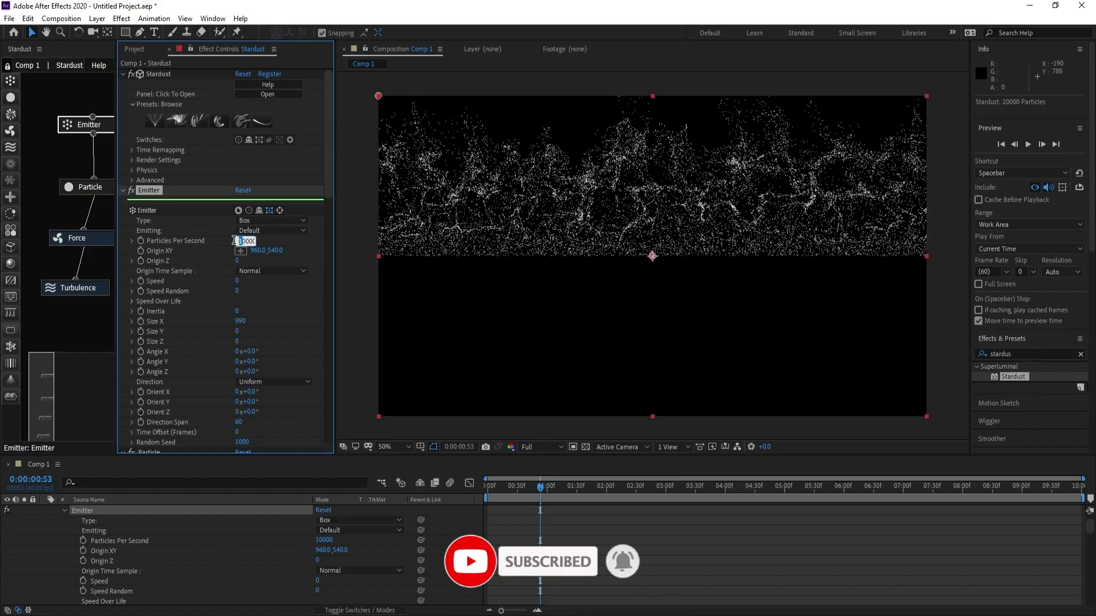
pyautogui.write('20000')
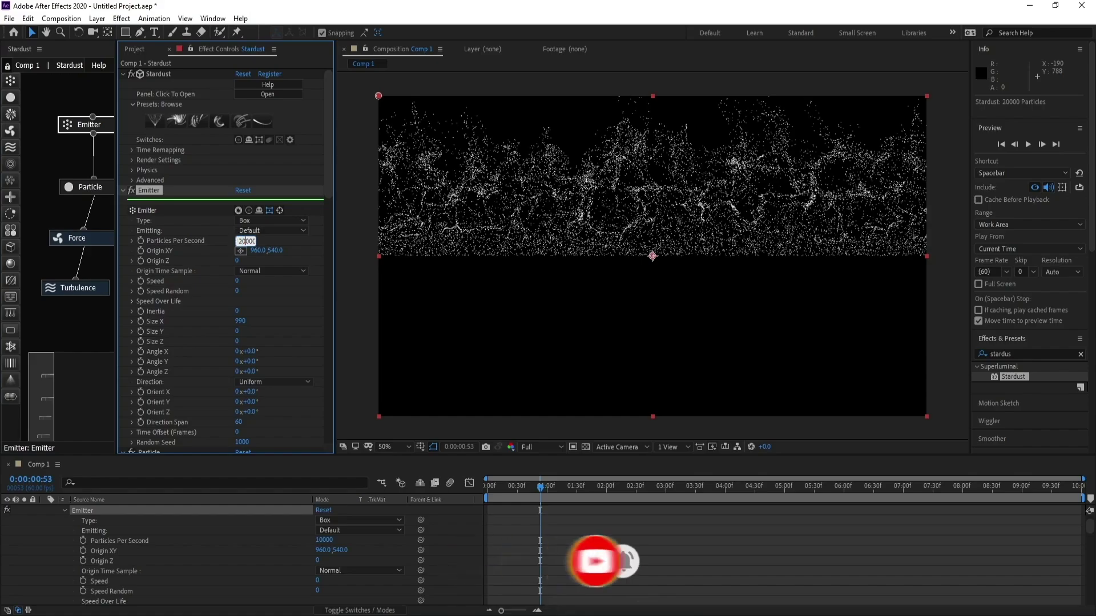
pyautogui.press('Return')
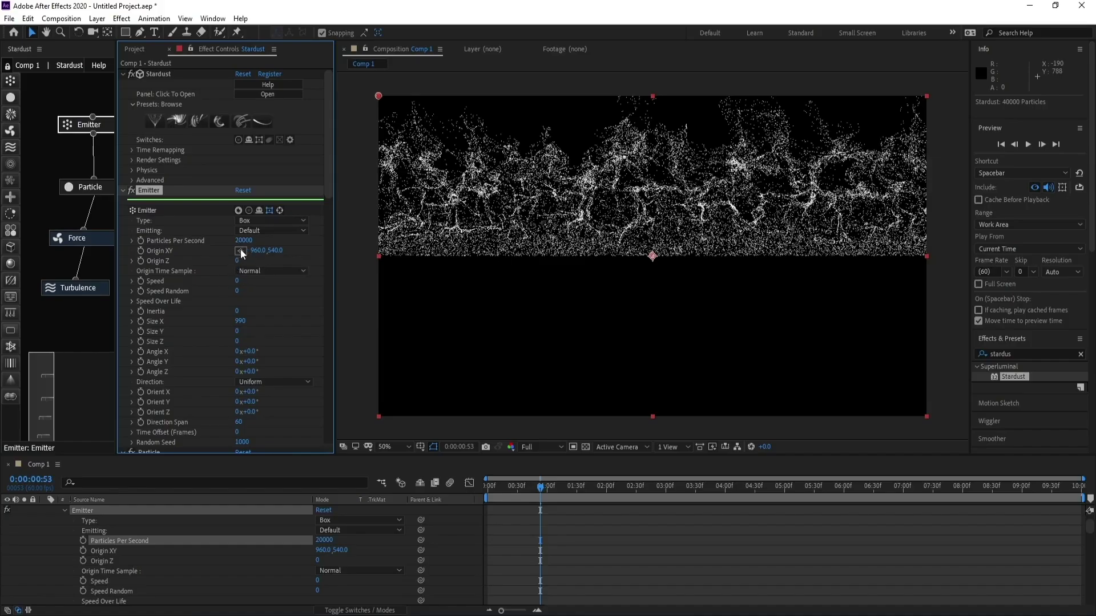
# Reshape the Turbulence Over Life curve with a nearly flat middle and steep rise at the end, placing one point at Life 67, Value 18.
pyautogui.click(78, 289)
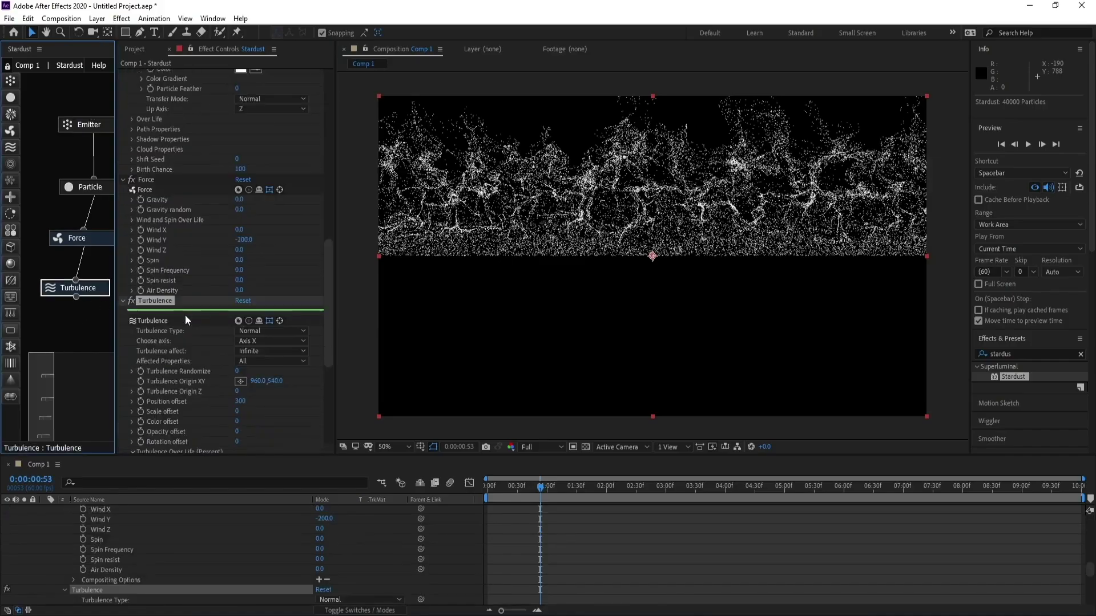
pyautogui.scroll(-3, 185, 315)
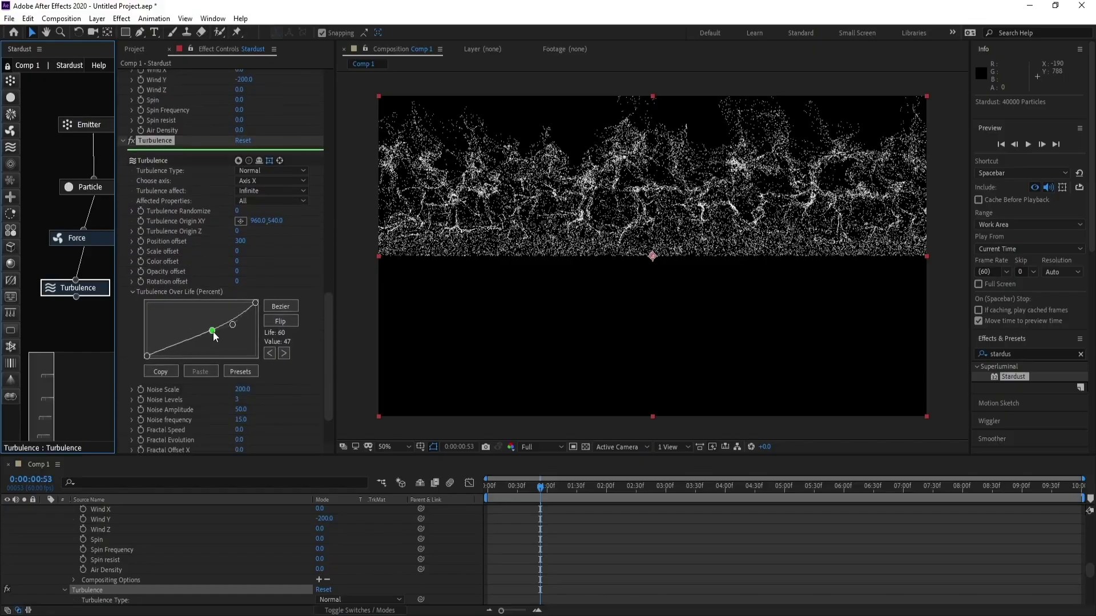
pyautogui.moveTo(213, 333); pyautogui.dragTo(241, 329)
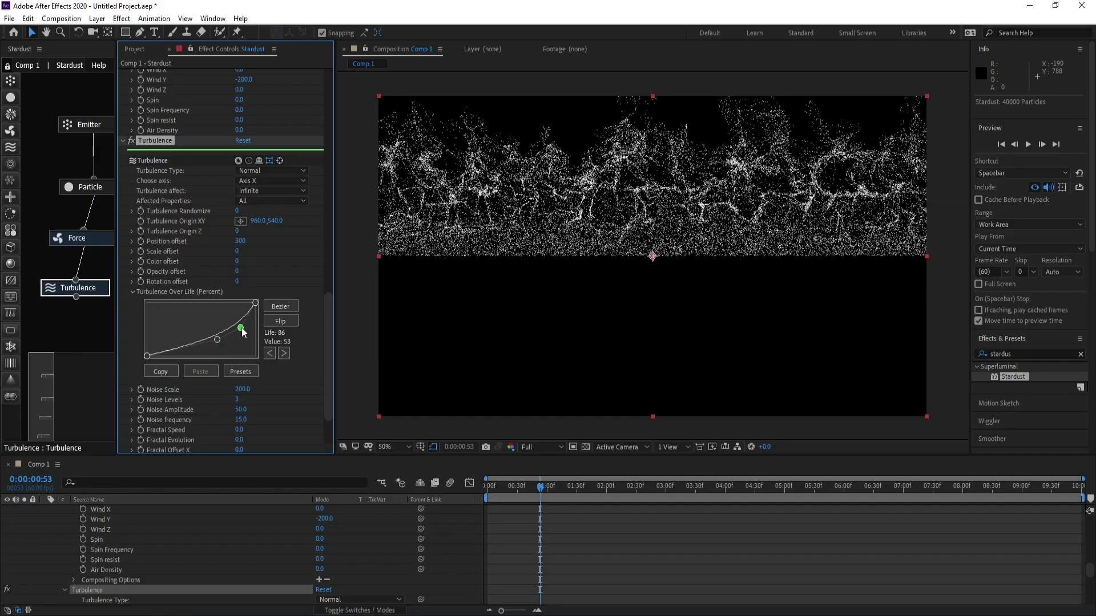
pyautogui.click(175, 347)
pyautogui.moveTo(175, 347); pyautogui.dragTo(220, 346)
pyautogui.click(218, 340)
pyautogui.click(217, 345)
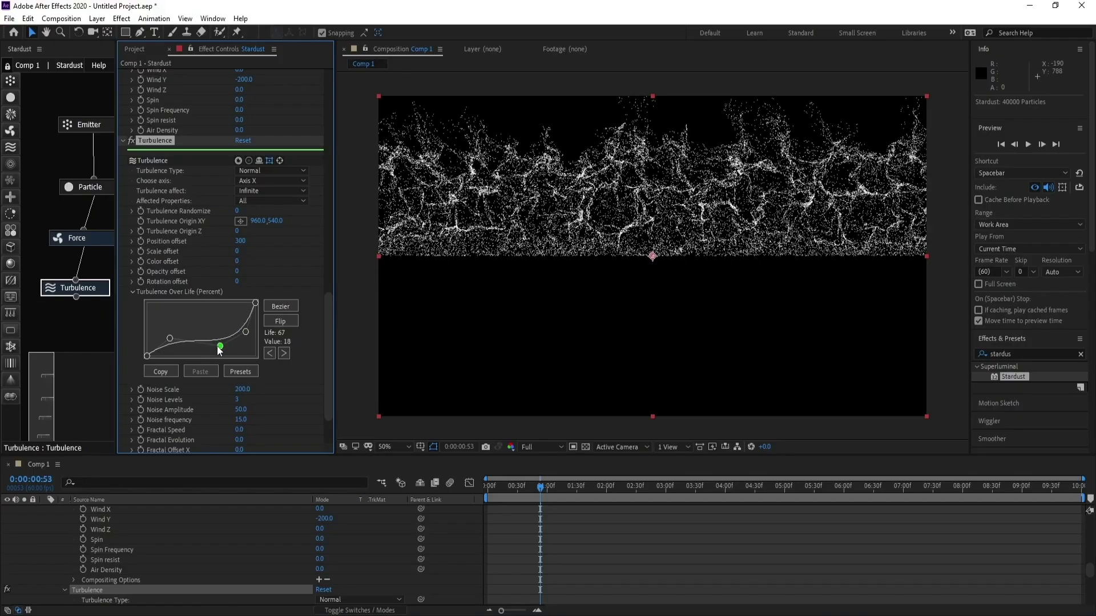
# Add the expression time*8 to the Turbulence node's Fractal Offset Y.
pyautogui.moveTo(324, 314); pyautogui.dragTo(323, 350)
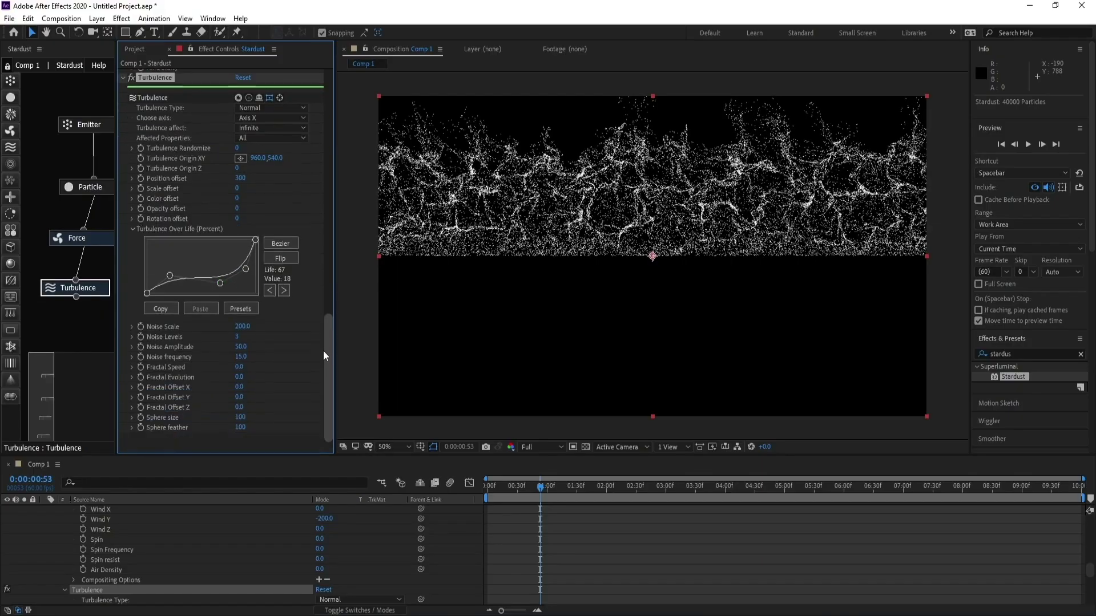
pyautogui.keyDown('alt'); pyautogui.click(141, 396); pyautogui.keyUp('alt')
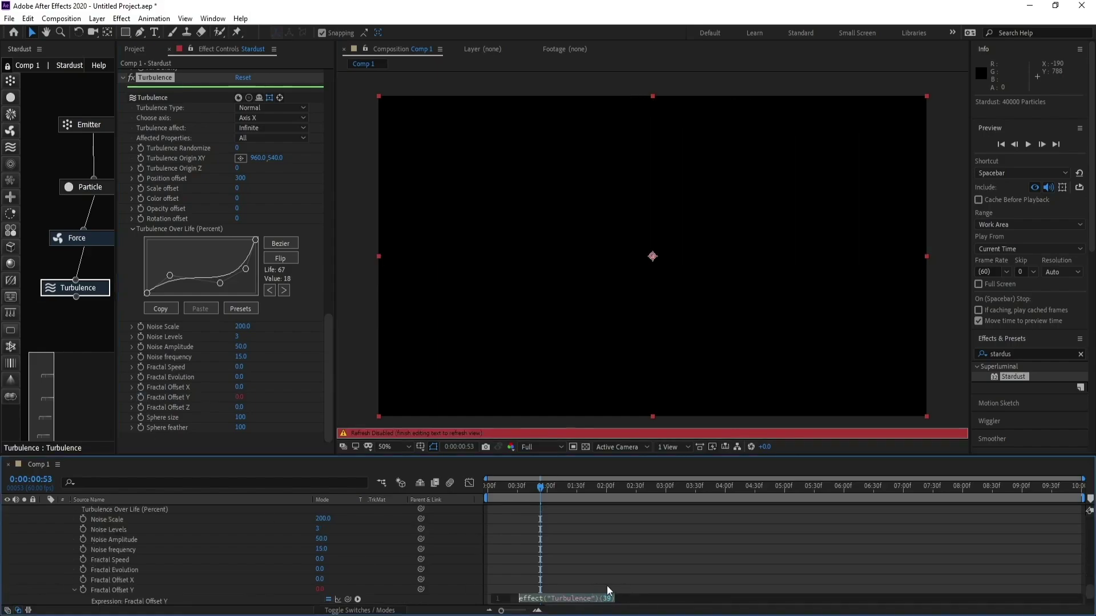
pyautogui.write('time')
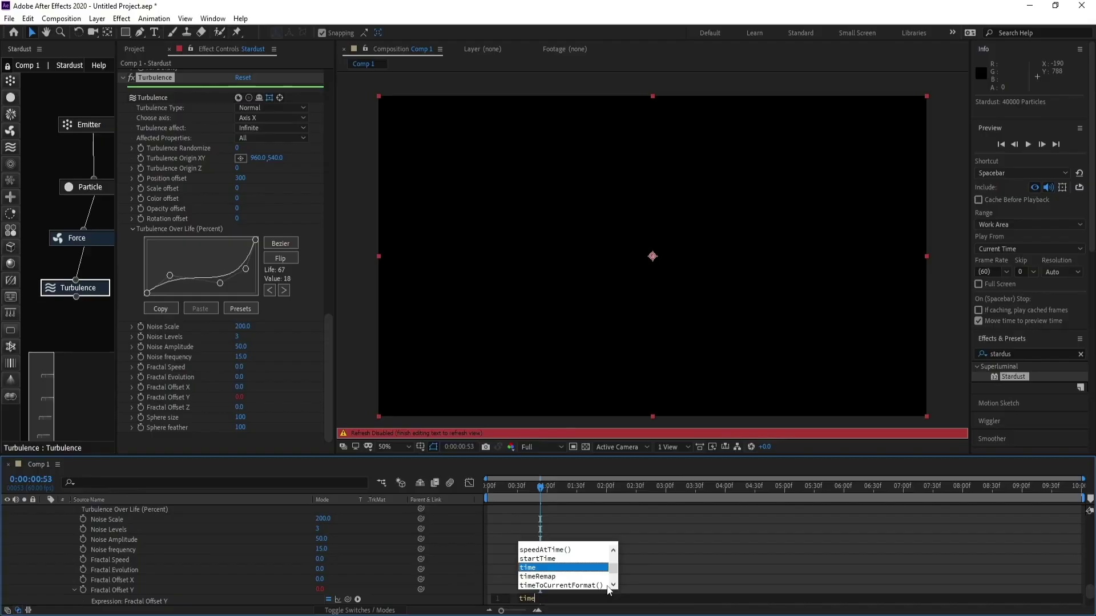
pyautogui.write('*')
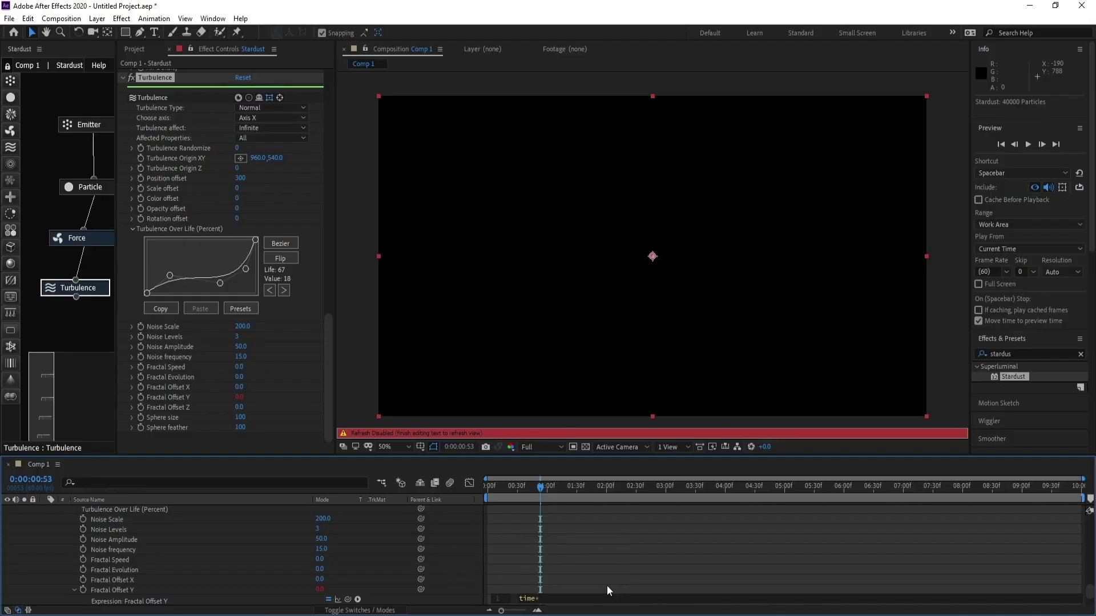
pyautogui.write('8')
pyautogui.click(230, 475)
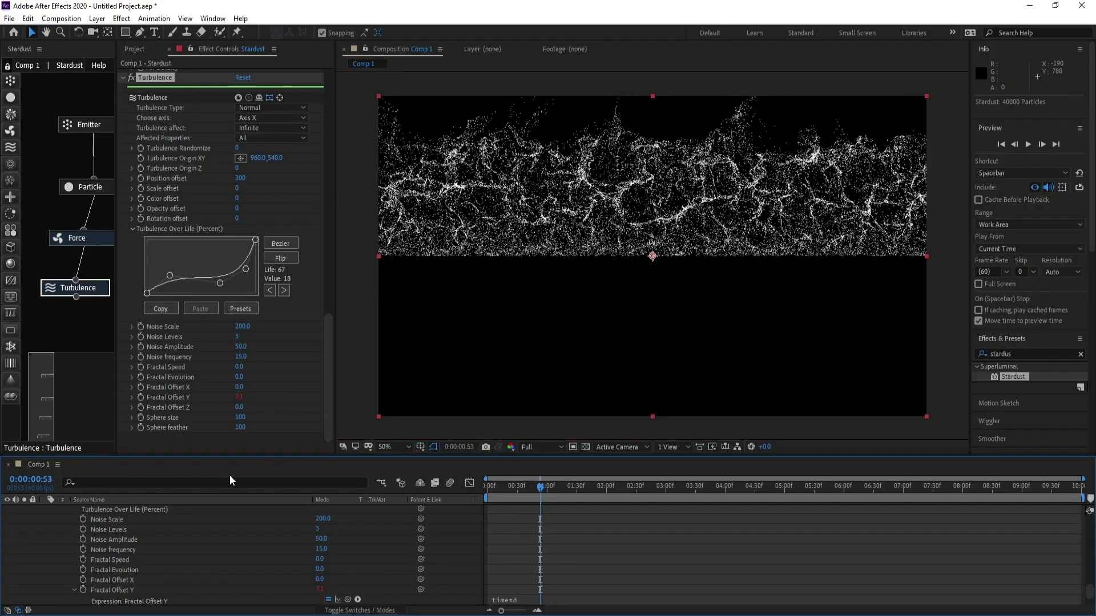
# Play the particle animation from the first frame to check the turbulence motion.
pyautogui.moveTo(538, 487); pyautogui.dragTo(489, 487)
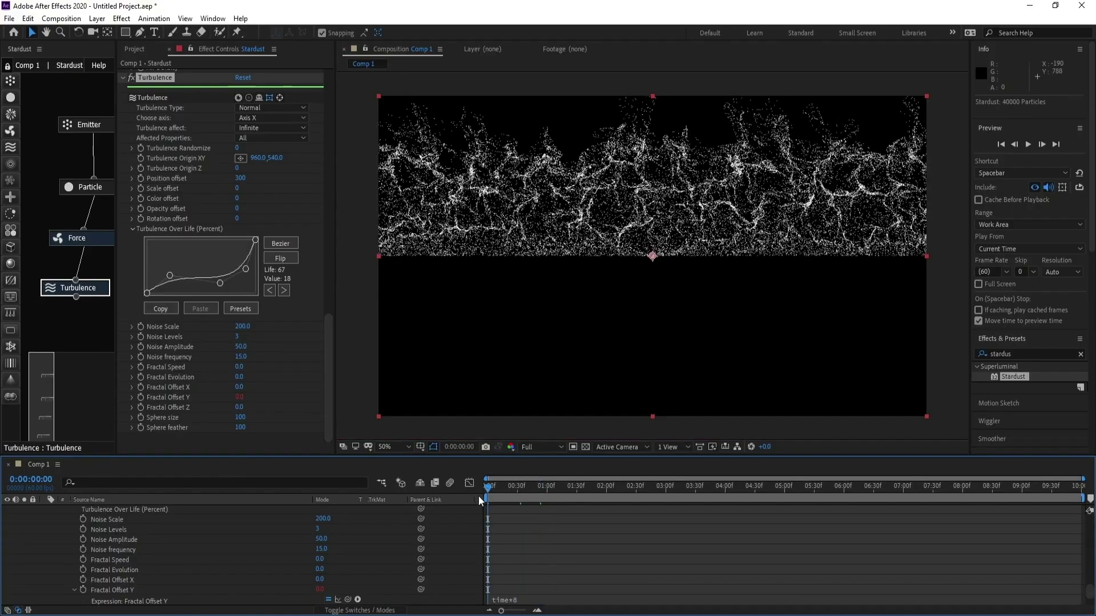
pyautogui.press('space')
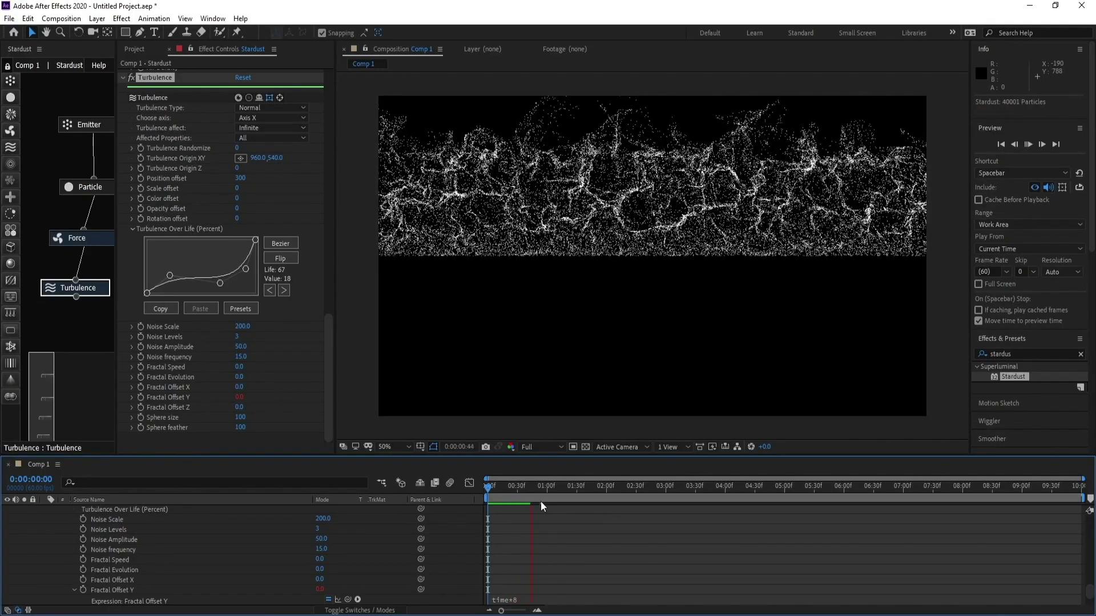
pyautogui.press('space')
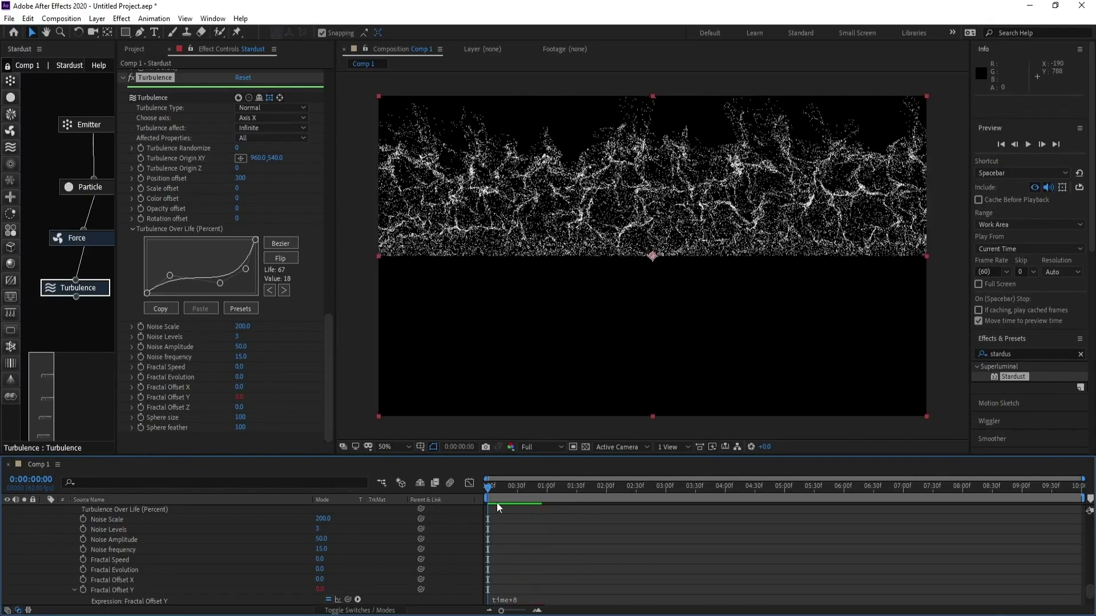
pyautogui.press('space')
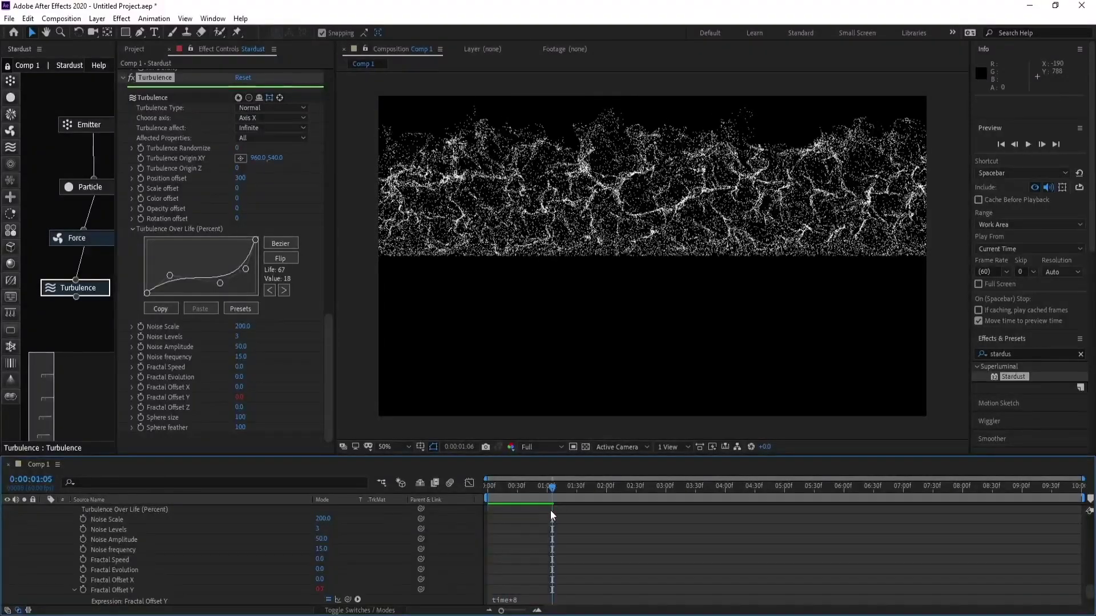
pyautogui.press('space')
# Add a Field node below the Turbulence node and set its Field Type to Bend.
pyautogui.moveTo(11, 164); pyautogui.dragTo(70, 332)
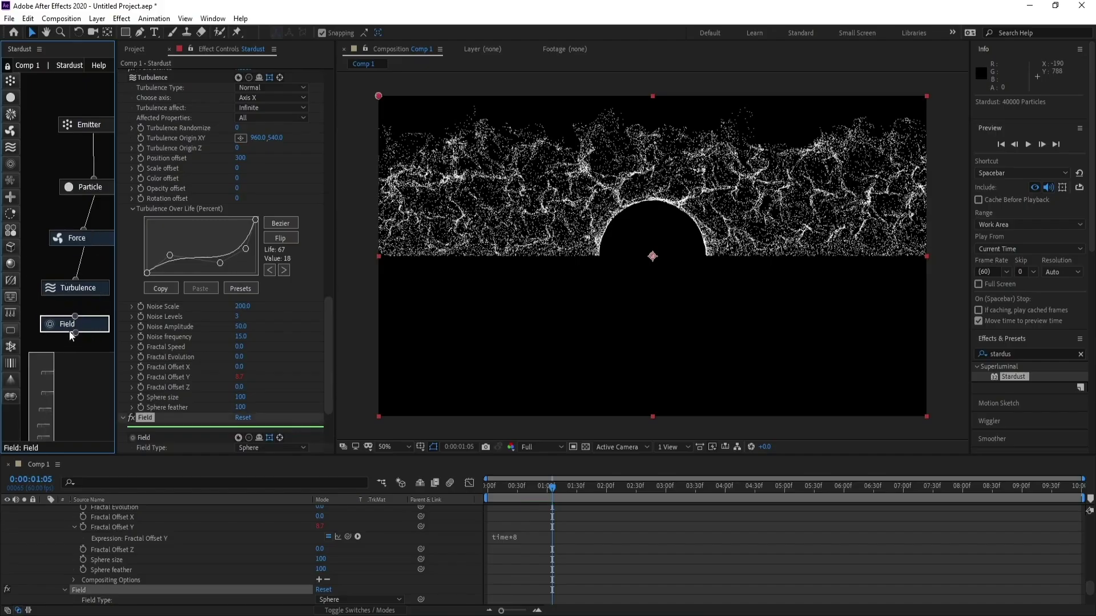
pyautogui.moveTo(332, 319); pyautogui.dragTo(328, 395)
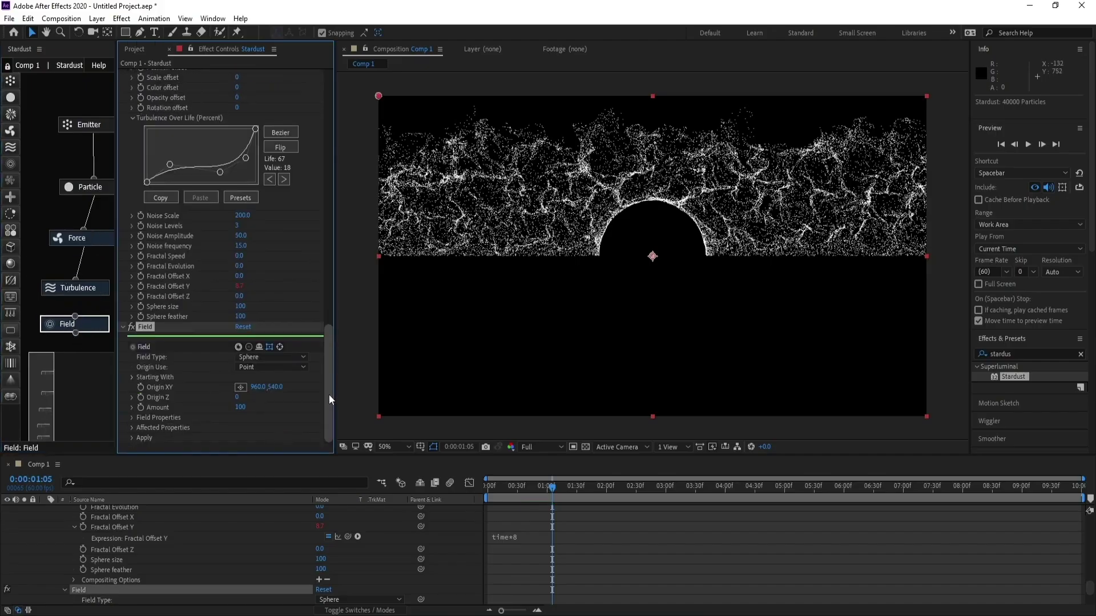
pyautogui.click(261, 356)
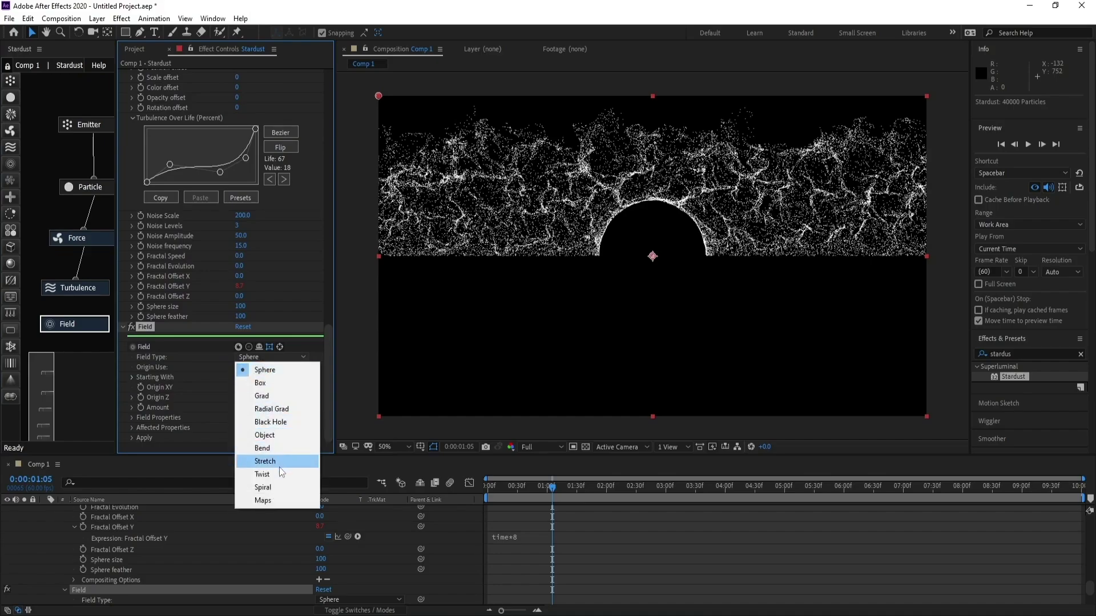
pyautogui.click(279, 451)
# Set the Field's bend axis to Axis Y and its Bend Amount to 35.
pyautogui.scroll(-1, 326, 344)
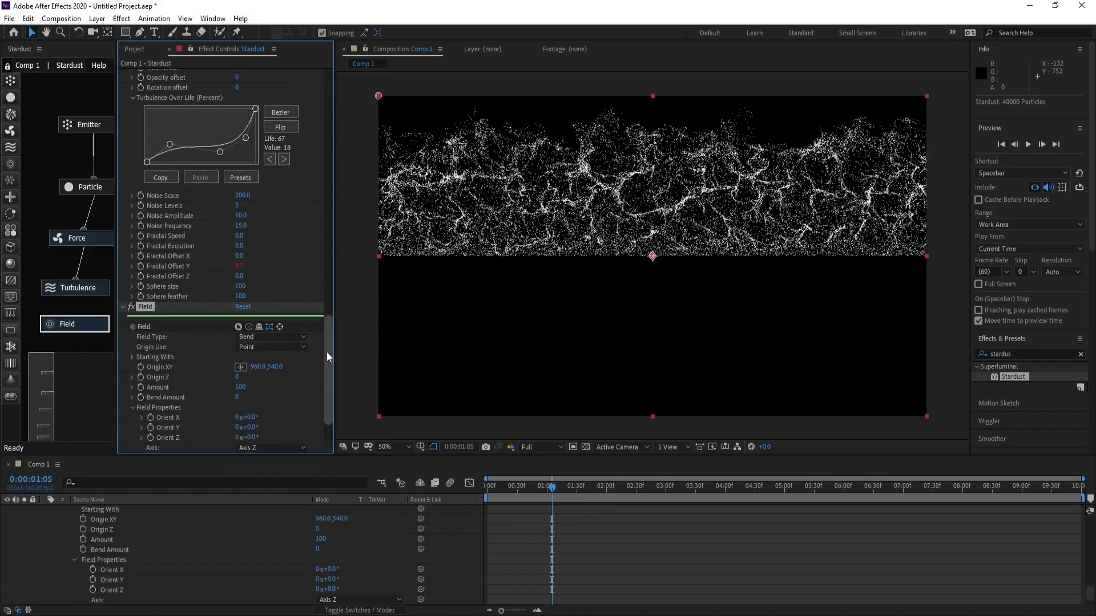
pyautogui.moveTo(329, 356); pyautogui.dragTo(328, 374)
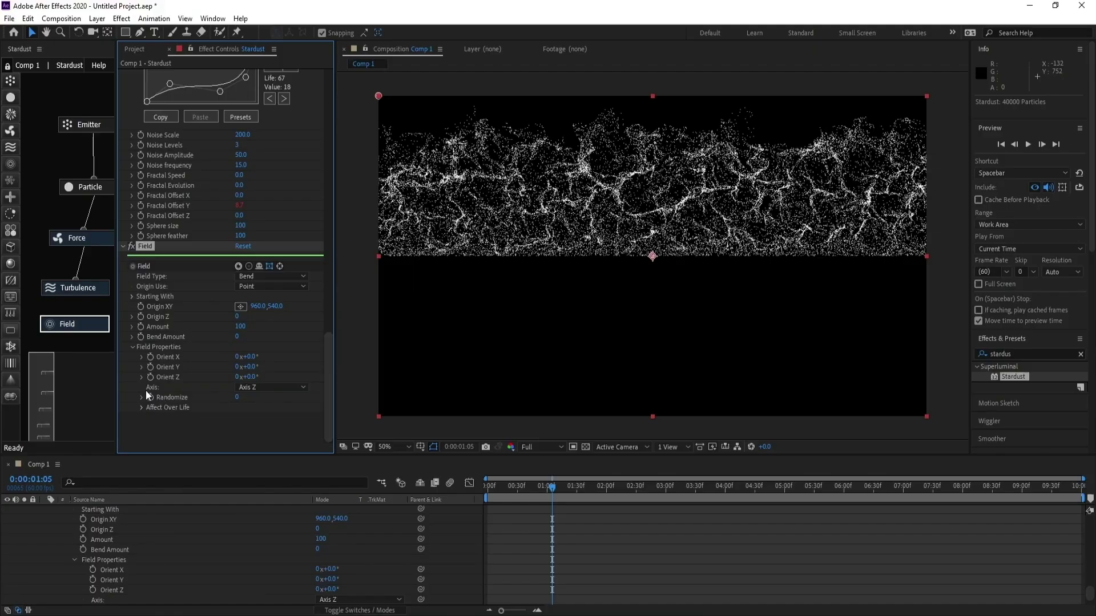
pyautogui.click(266, 388)
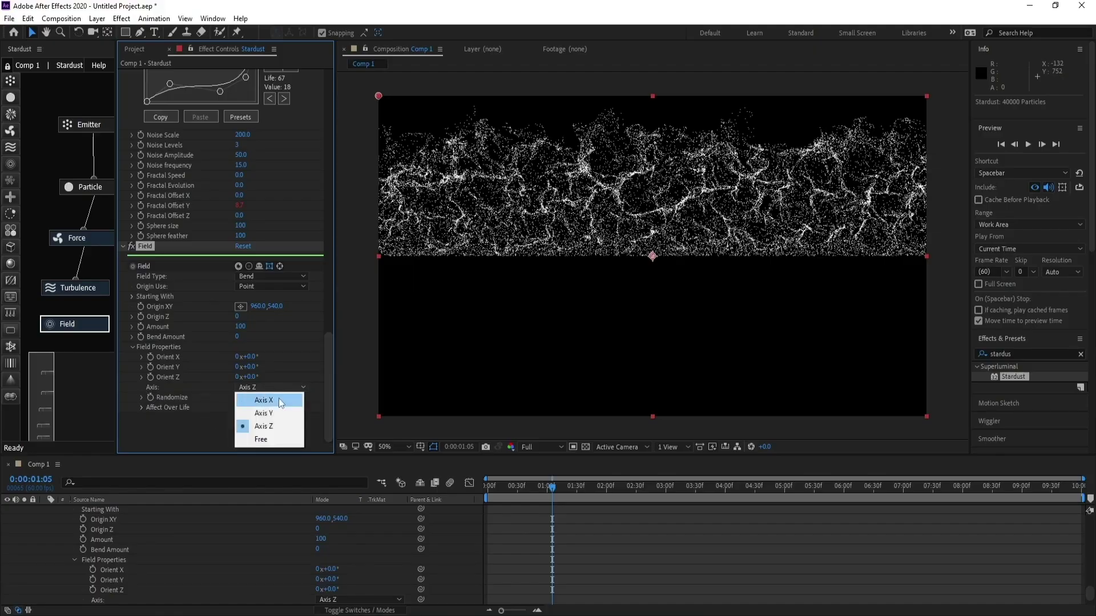
pyautogui.click(282, 411)
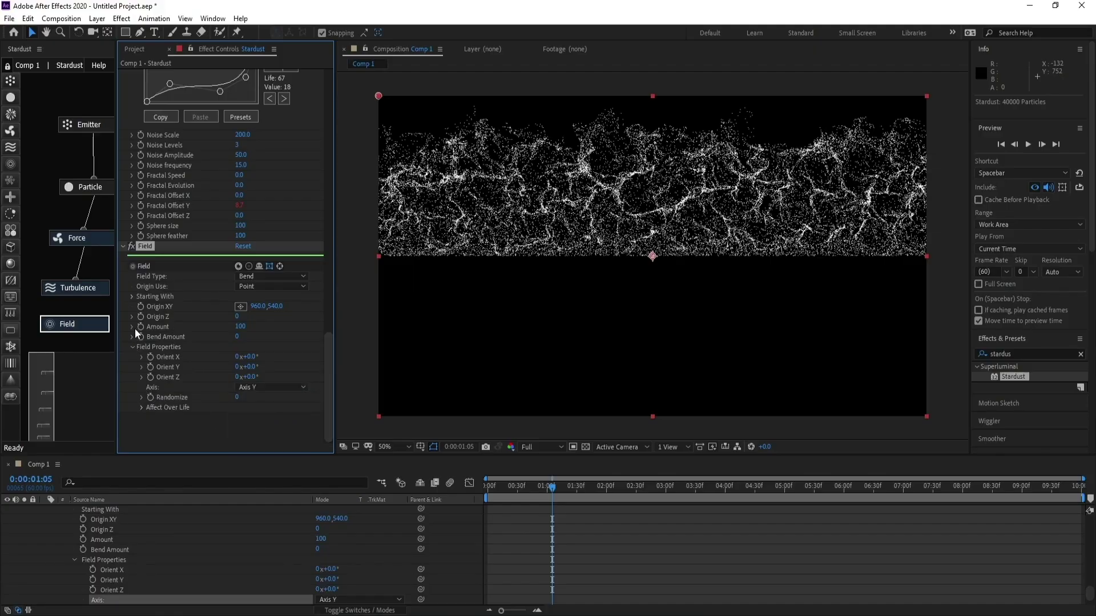
pyautogui.moveTo(237, 337); pyautogui.dragTo(259, 336)
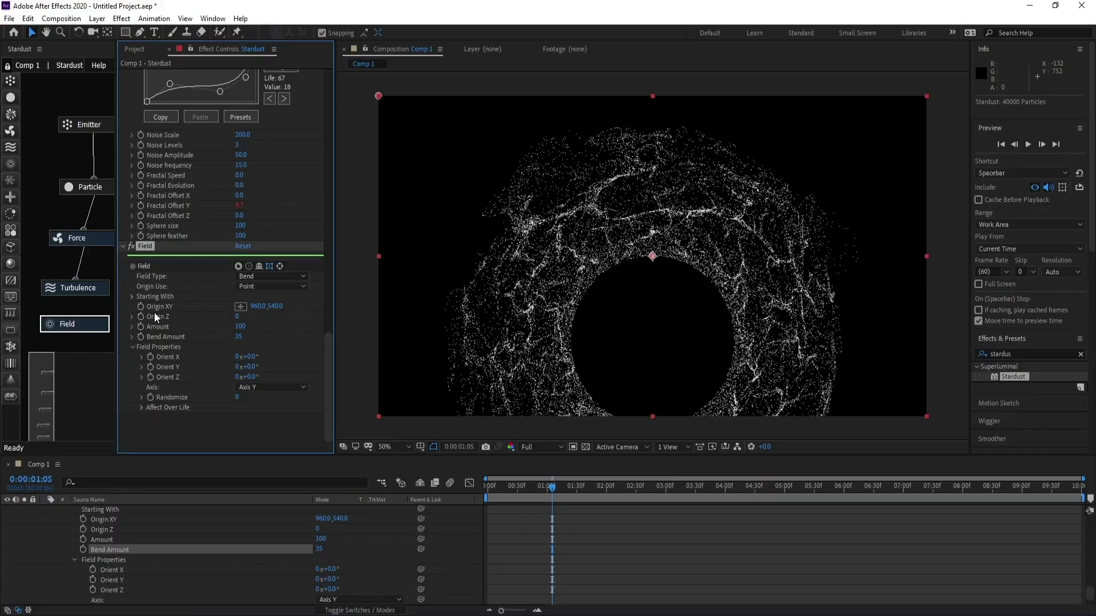
# Set the Field's Origin XY to 960, 322 and its Bend Amount to 44.
pyautogui.moveTo(276, 306); pyautogui.dragTo(135, 336)
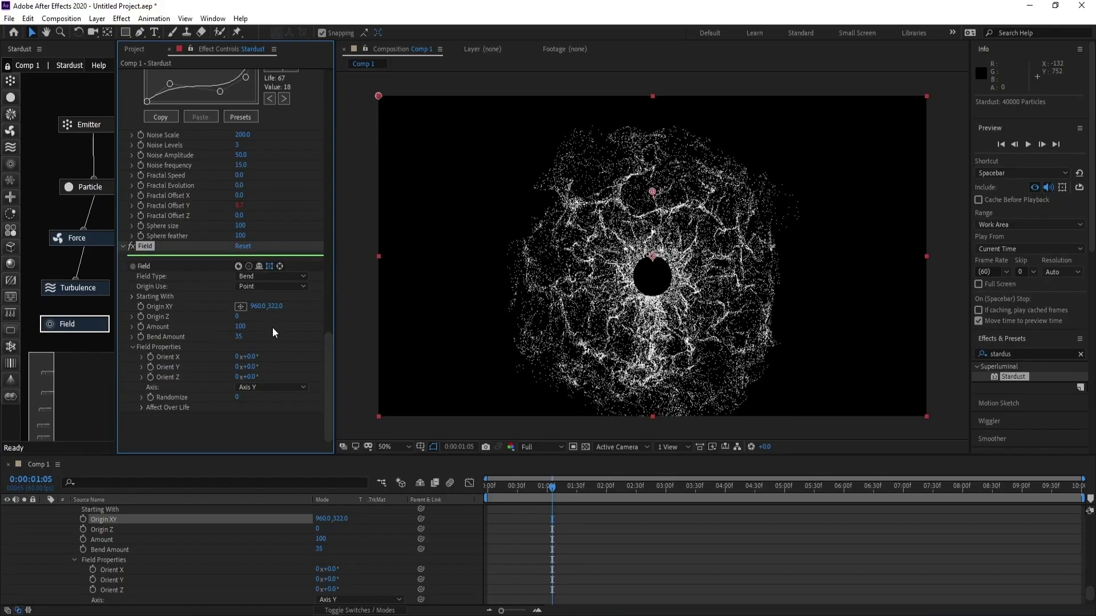
pyautogui.moveTo(244, 337); pyautogui.dragTo(245, 338)
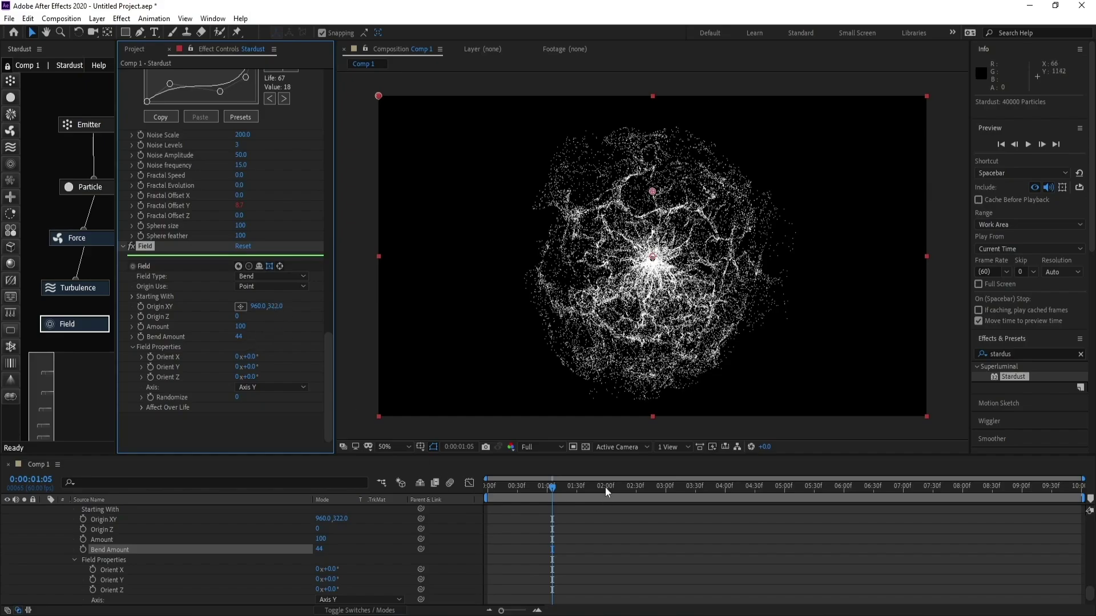
# Preview the bent particle animation, including from the first frame, and set the Field's Origin XY to 960, 318.
pyautogui.press('space')
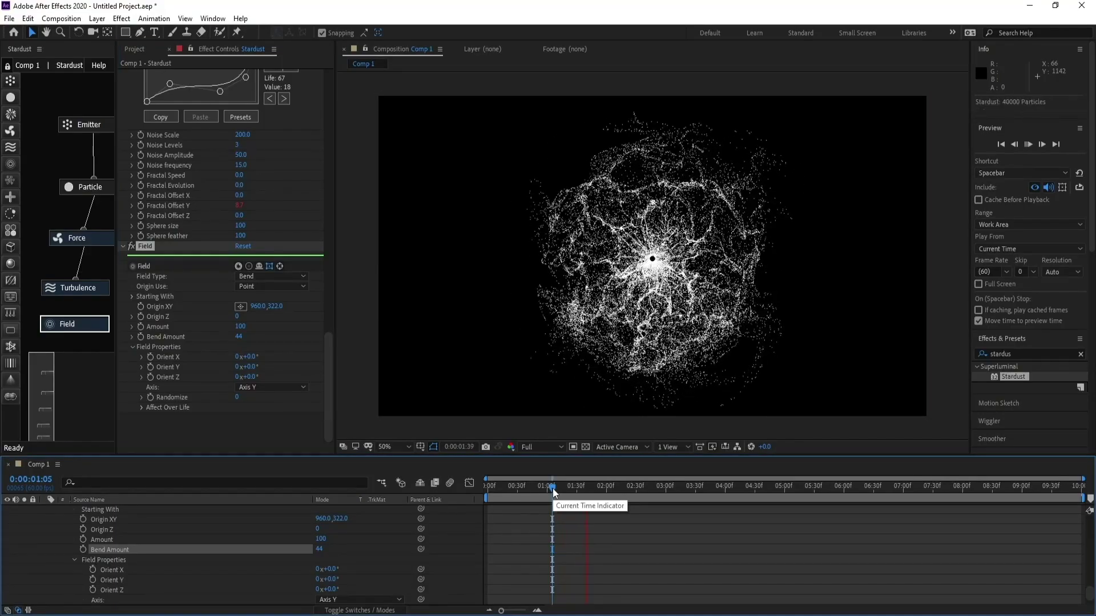
pyautogui.press('space')
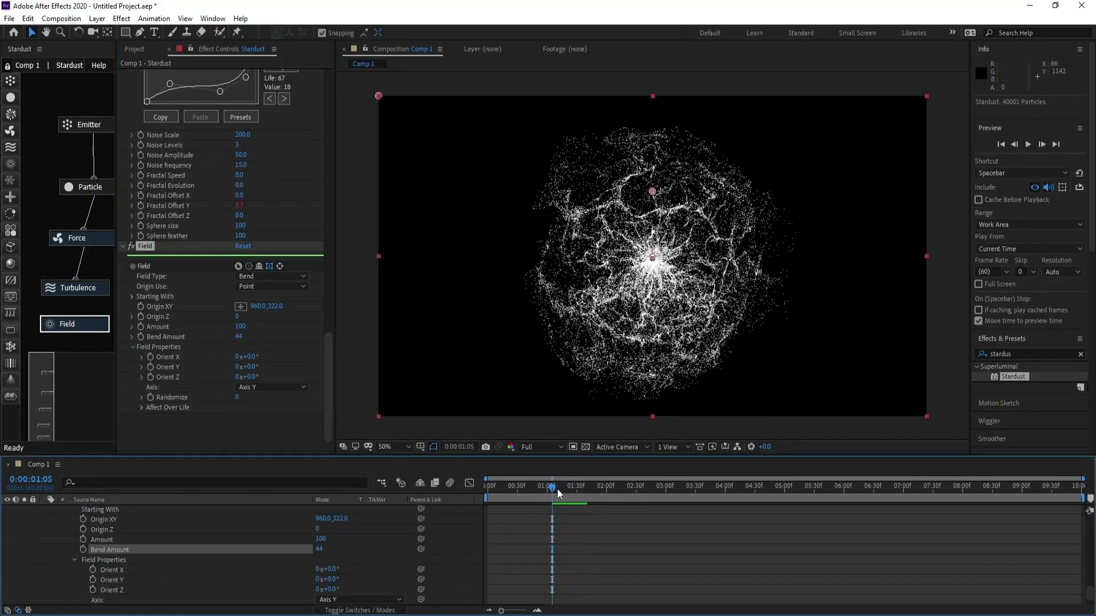
pyautogui.press('Home')
pyautogui.press('space')
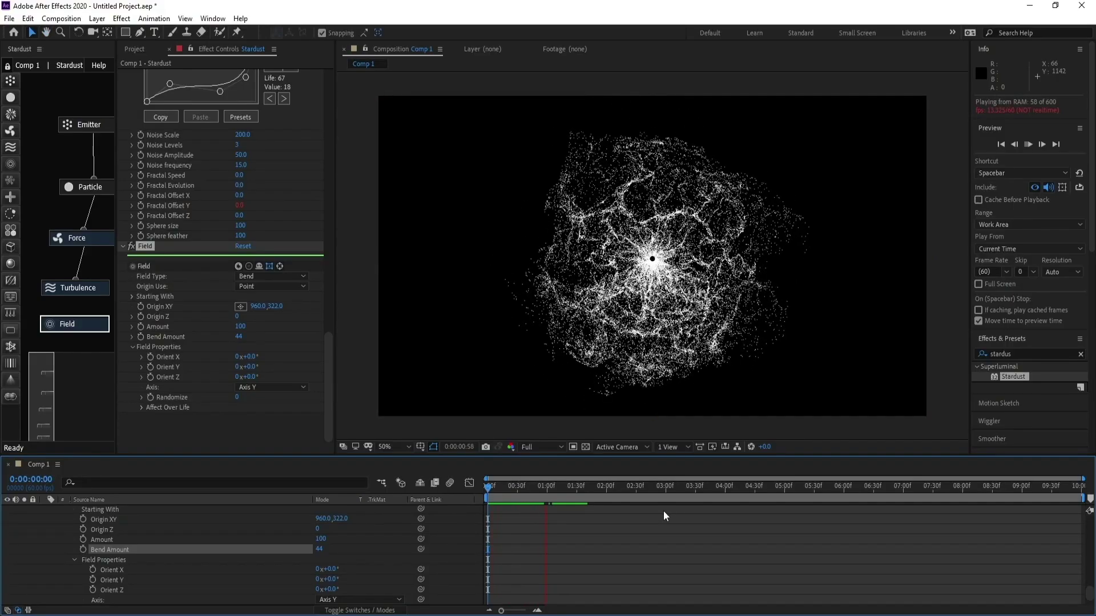
pyautogui.moveTo(276, 306); pyautogui.dragTo(274, 308)
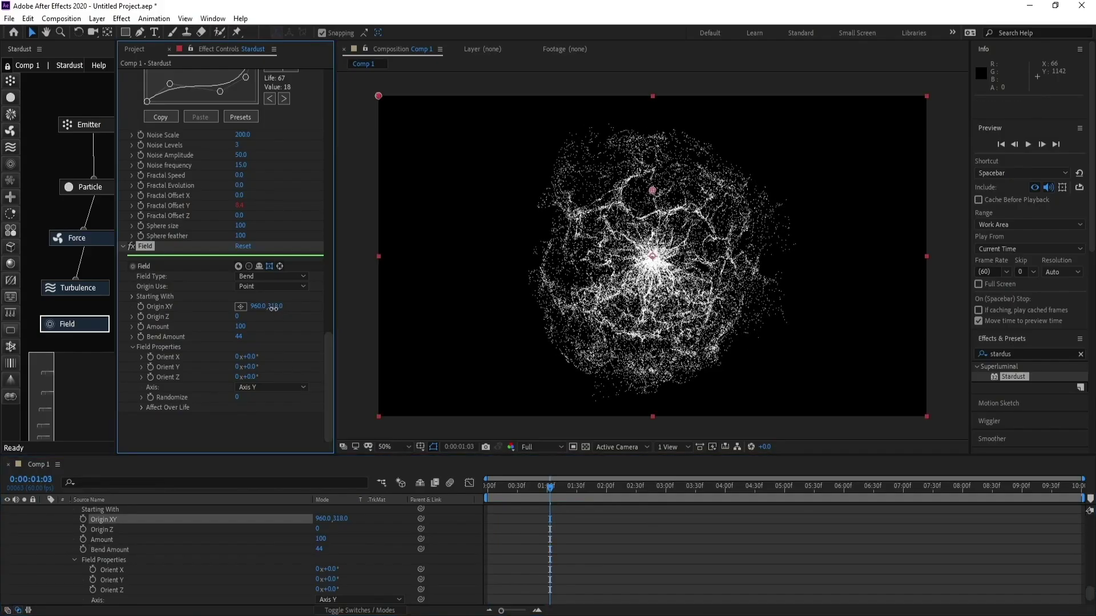
# Raise the Emitter's Particles Per Second to 80000.
pyautogui.click(89, 124)
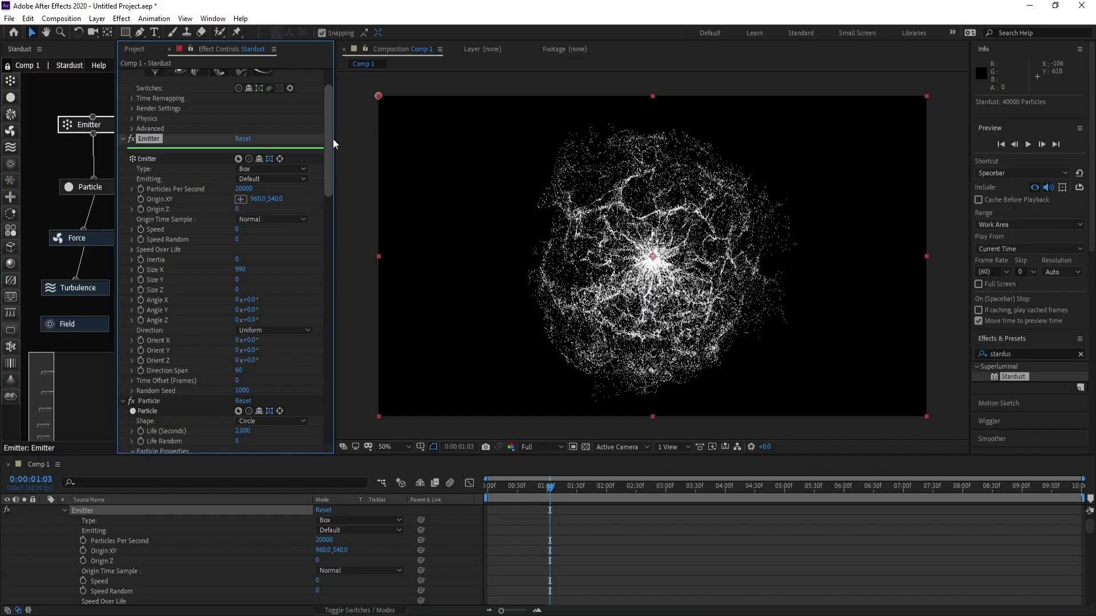
pyautogui.click(244, 240)
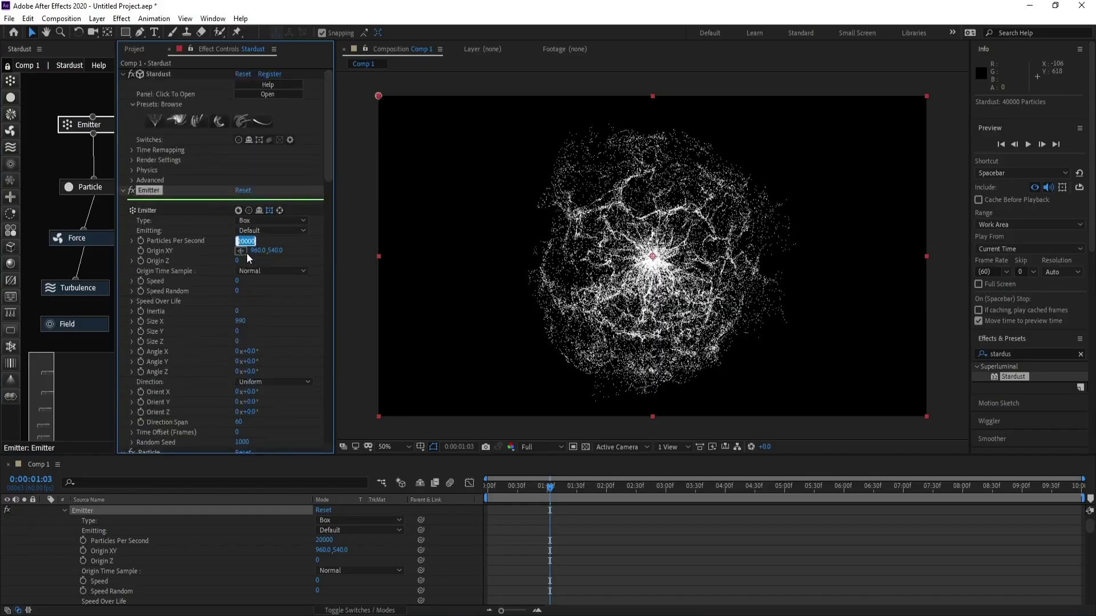
pyautogui.moveTo(241, 242); pyautogui.dragTo(236, 242)
pyautogui.write('8')
pyautogui.press('Return')
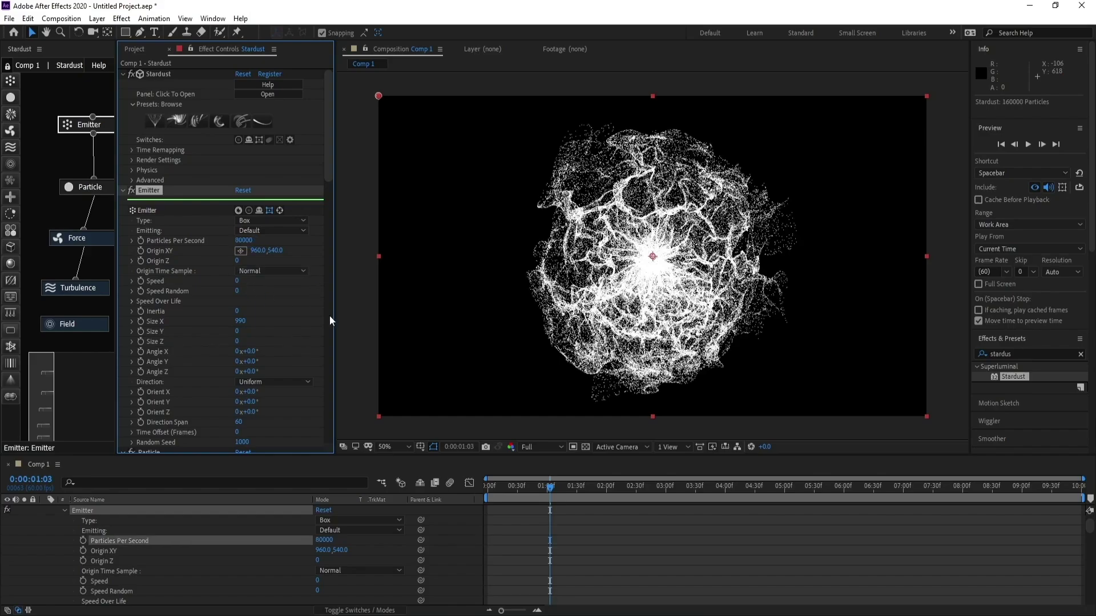
# Preview the 80000-particle animation from the first frame.
pyautogui.moveTo(498, 491); pyautogui.dragTo(463, 498)
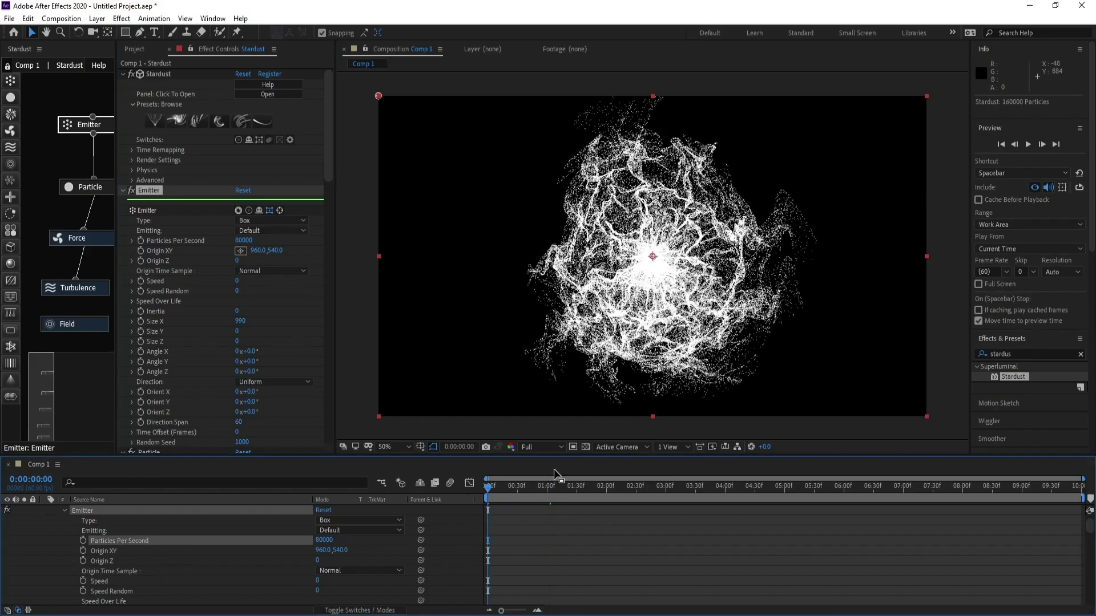
pyautogui.press('space')
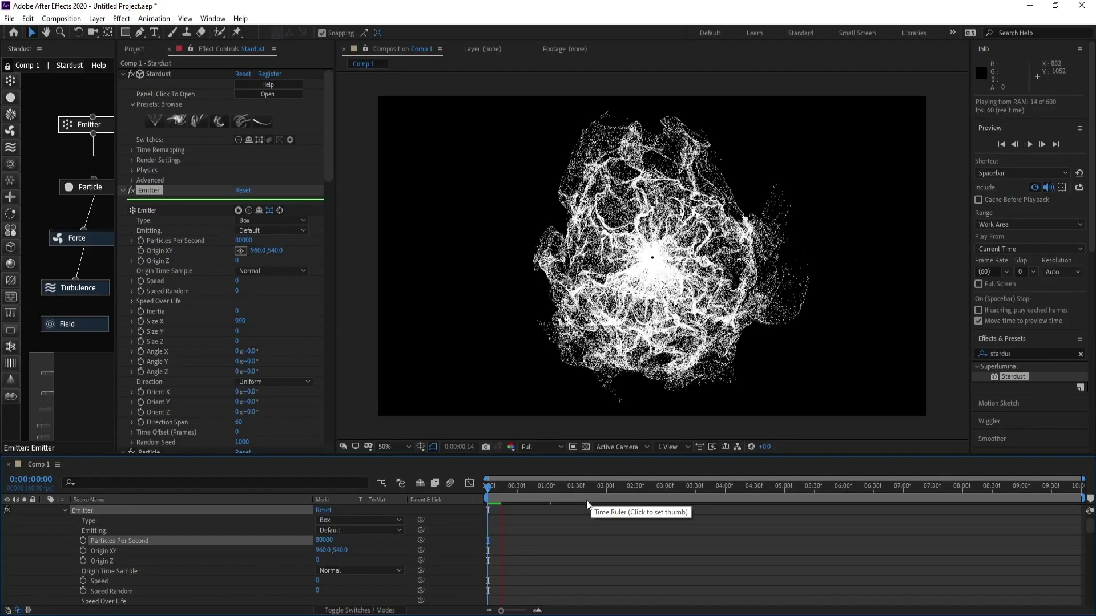
pyautogui.press('space')
# Set the Particle node's Opacity to 50.
pyautogui.click(90, 187)
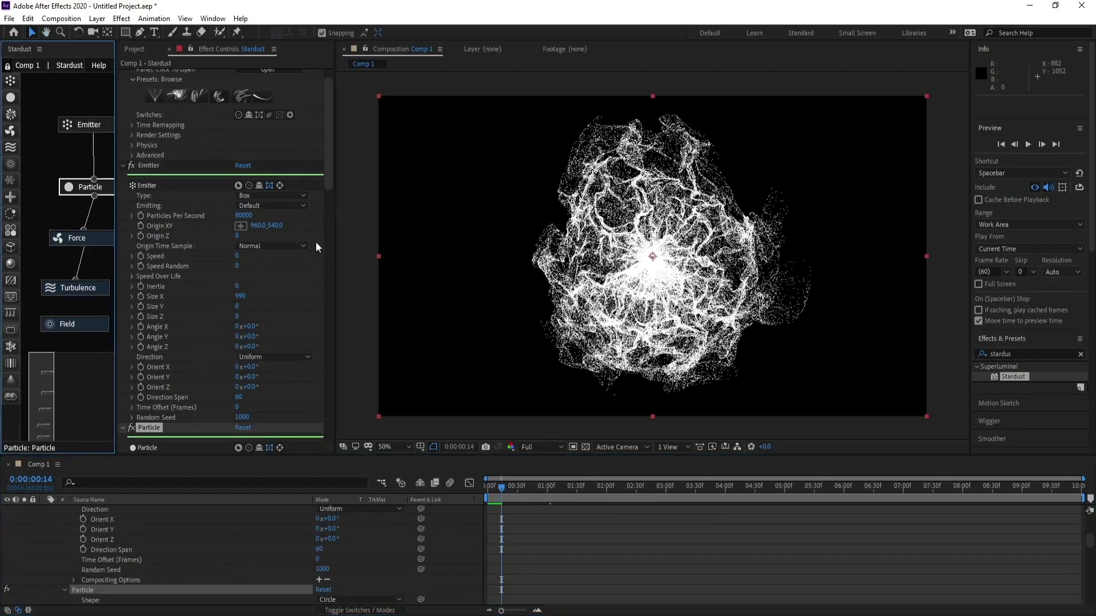
pyautogui.moveTo(326, 169); pyautogui.dragTo(321, 257)
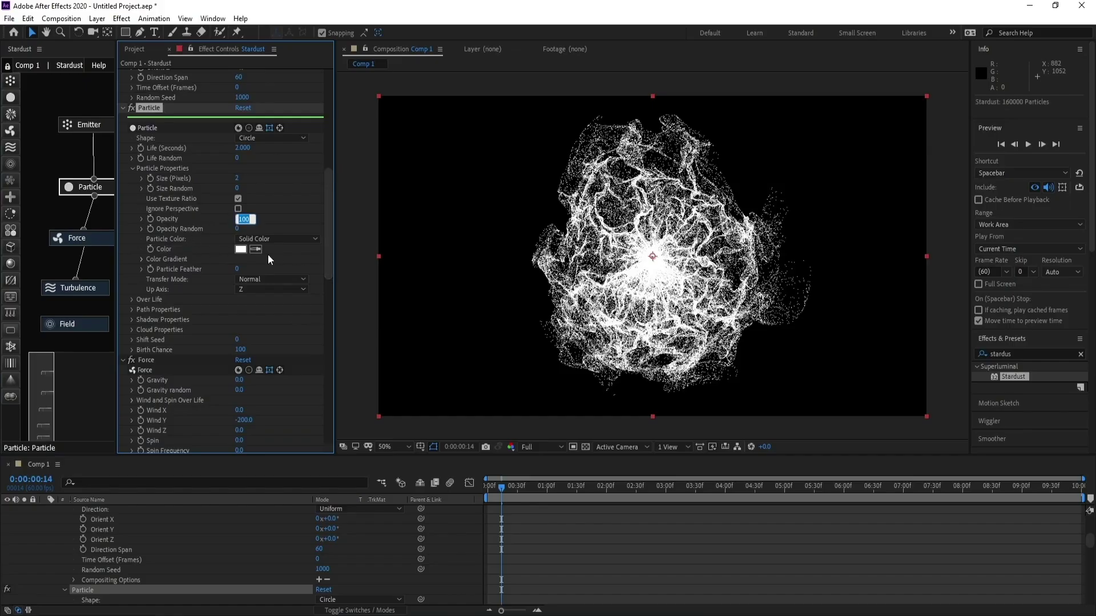
pyautogui.write('50')
pyautogui.press('Return')
# Shape the Particle's Size over-life graph into a curve that drops steeply early, with a point at Life 26, Value 18, and ends at zero.
pyautogui.click(133, 299)
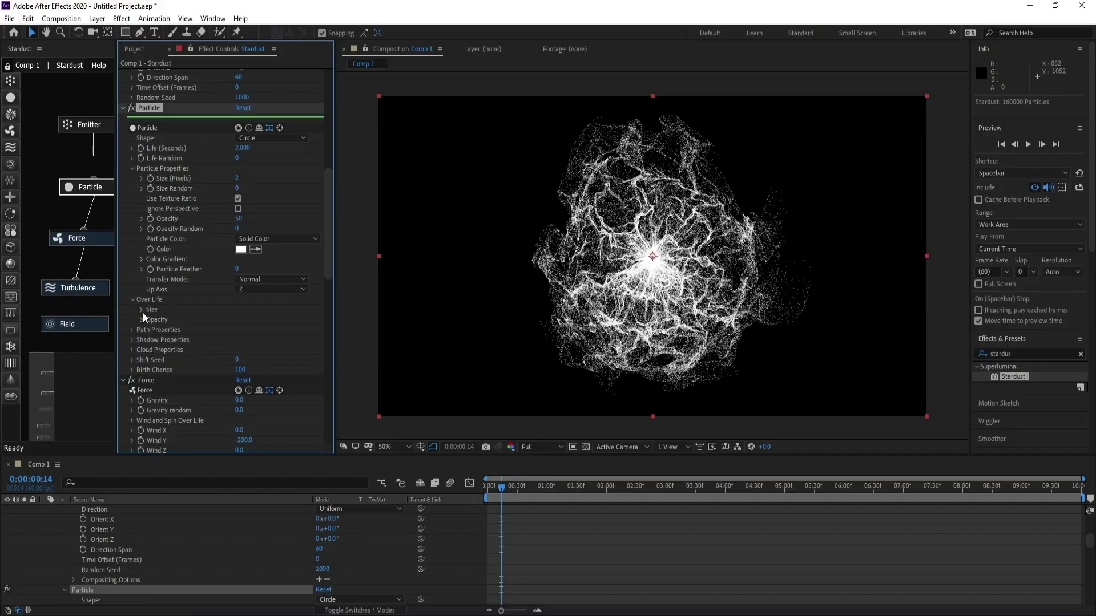
pyautogui.click(141, 310)
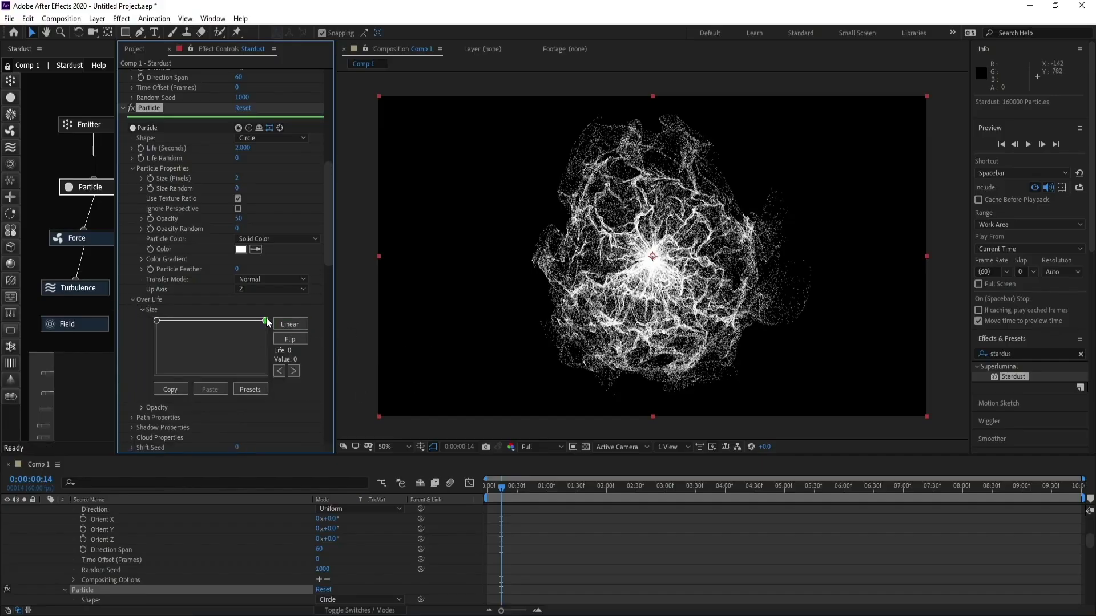
pyautogui.moveTo(266, 322); pyautogui.dragTo(267, 388)
pyautogui.moveTo(195, 342); pyautogui.dragTo(197, 327)
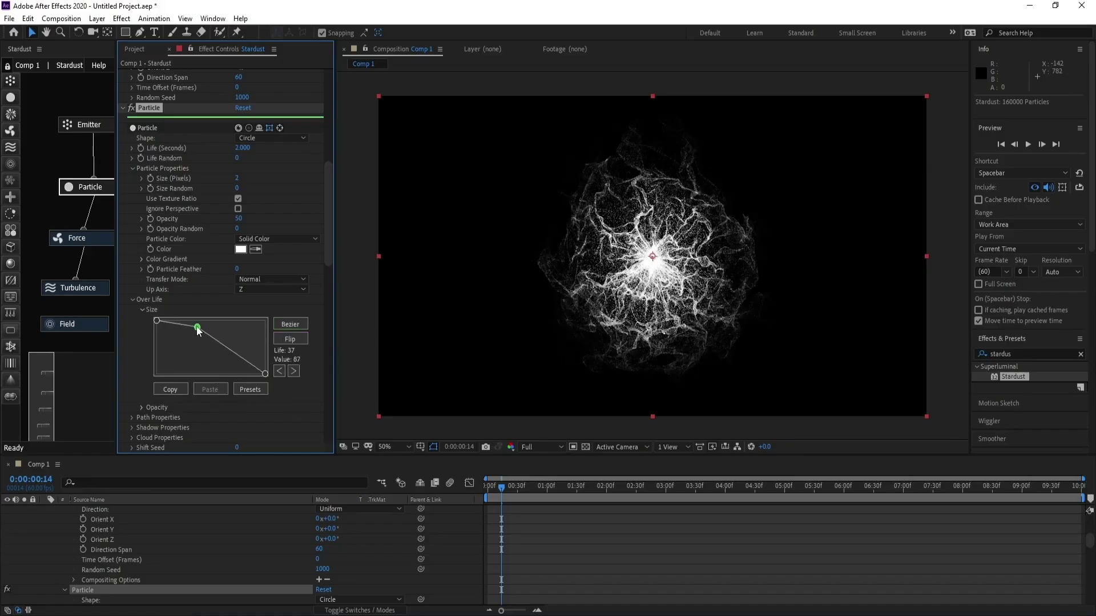
pyautogui.click(184, 337)
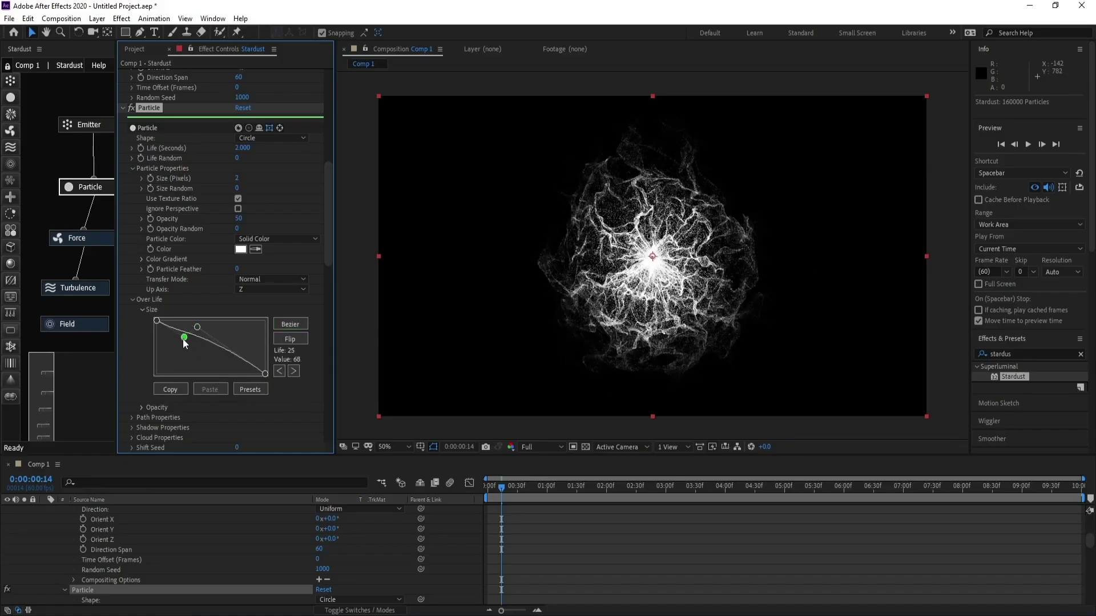
pyautogui.moveTo(198, 328); pyautogui.dragTo(167, 344)
pyautogui.moveTo(227, 365); pyautogui.dragTo(185, 363)
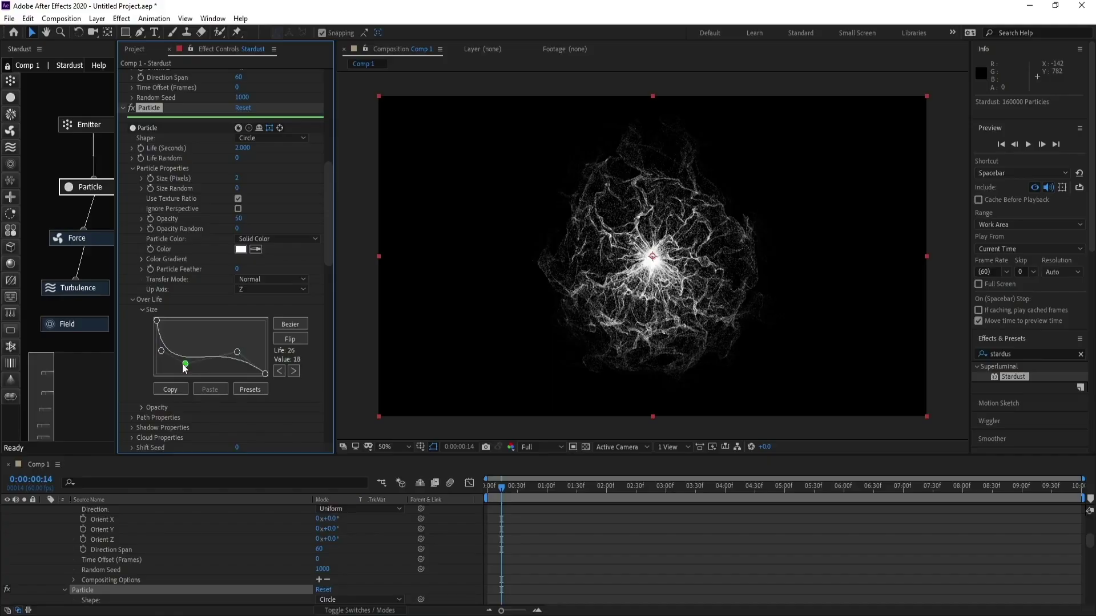
# Preview the particles with the reshaped size curve from the first frame.
pyautogui.click(442, 498)
pyautogui.press('Home')
pyautogui.press('space')
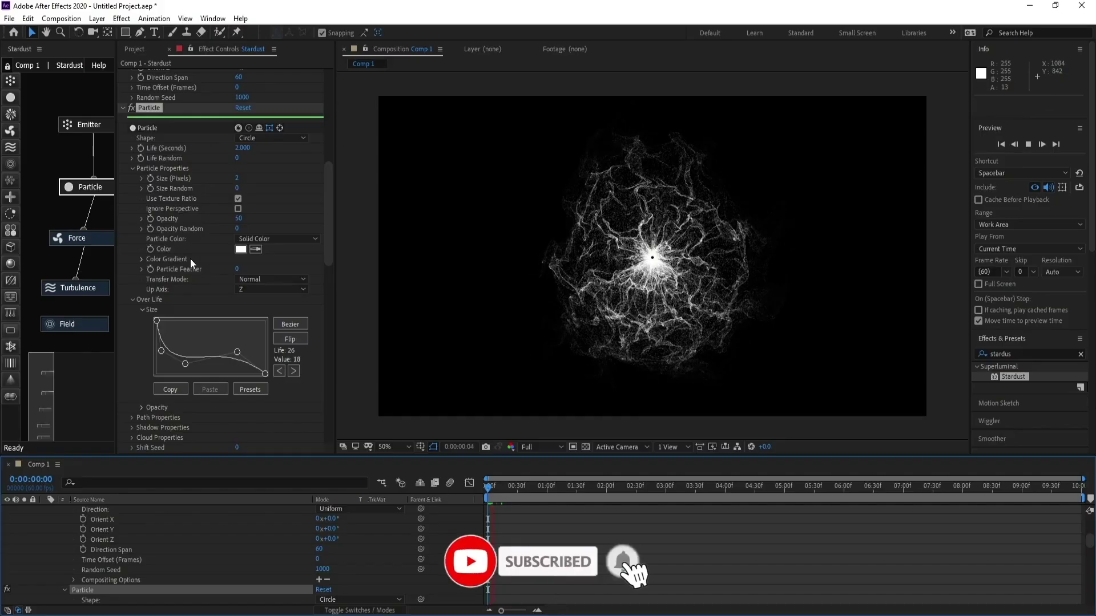
pyautogui.press('space')
# Set the Field node's Origin XY to 960, 312.
pyautogui.click(98, 325)
pyautogui.moveTo(325, 300); pyautogui.dragTo(326, 349)
pyautogui.press('space')
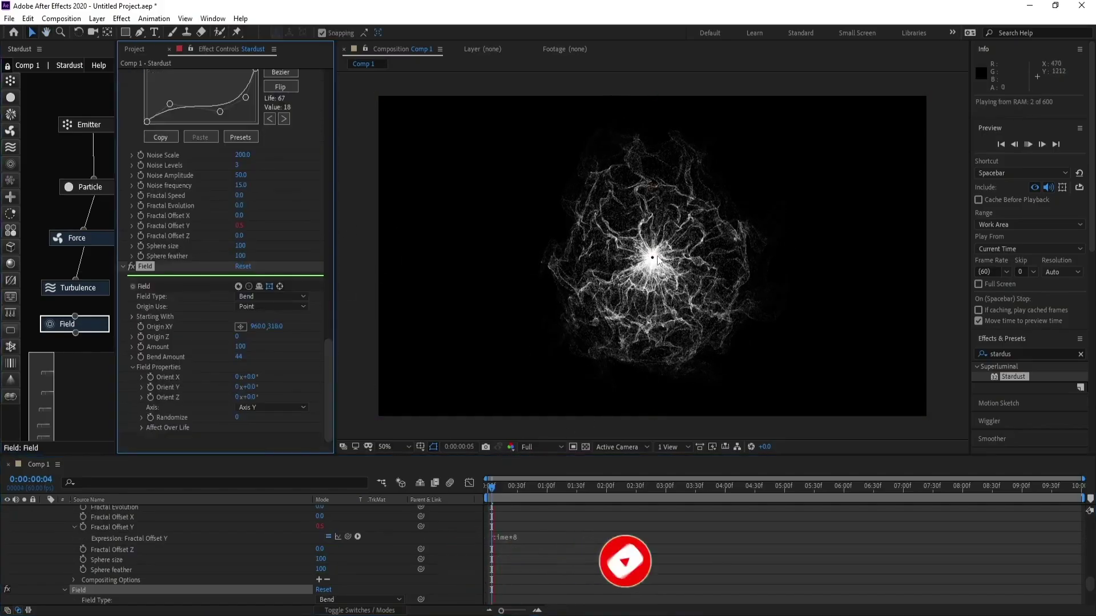
pyautogui.press('space')
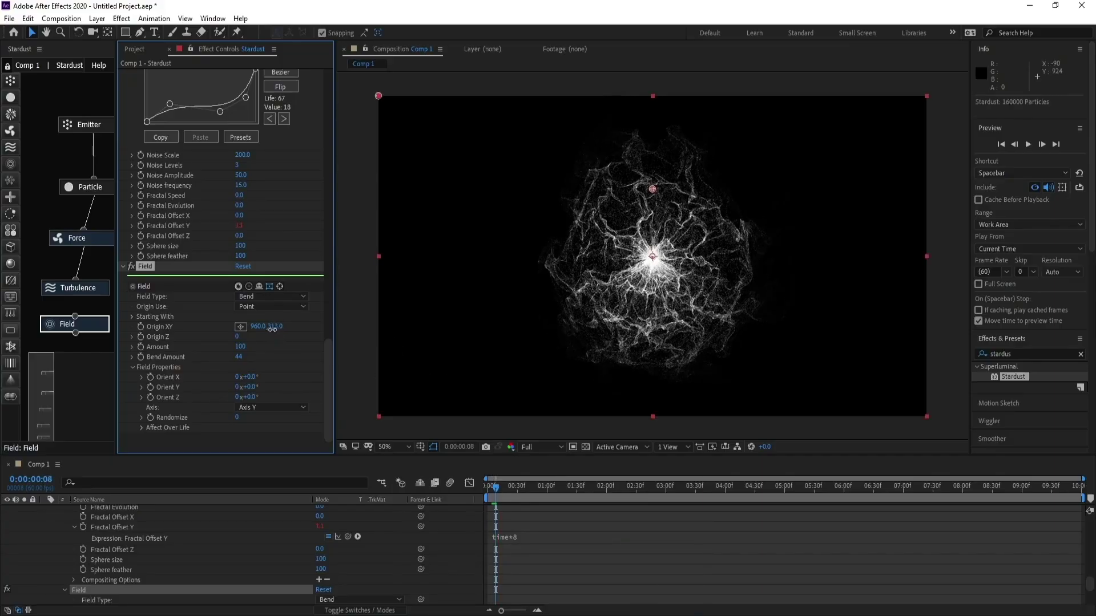
# Preview the burst with the adjusted Field origin from the first frame to just past one second.
pyautogui.press('space')
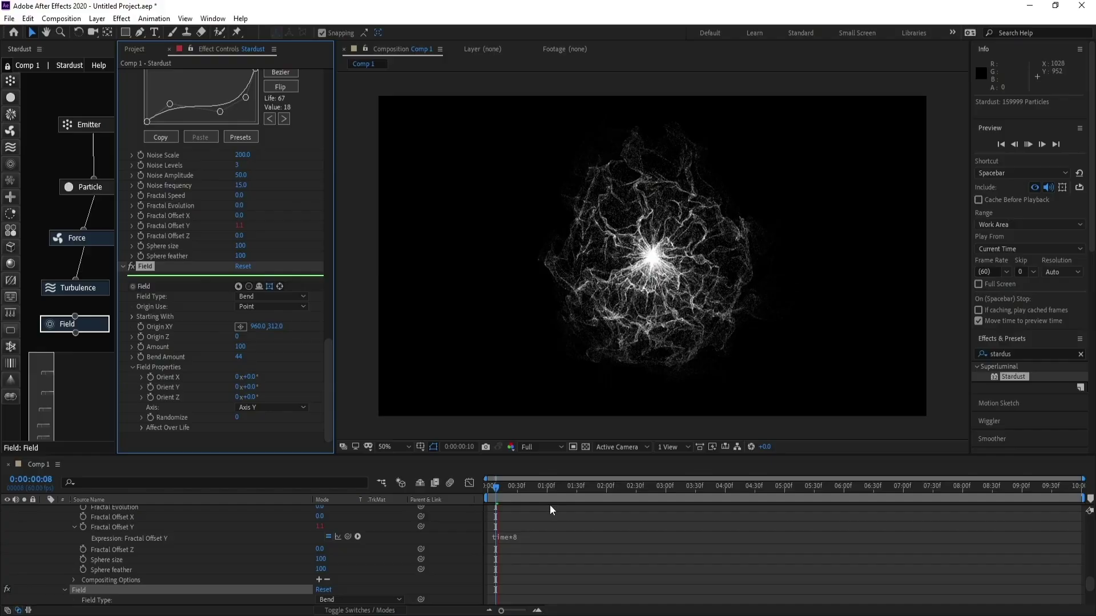
pyautogui.click(436, 505)
pyautogui.press('Home')
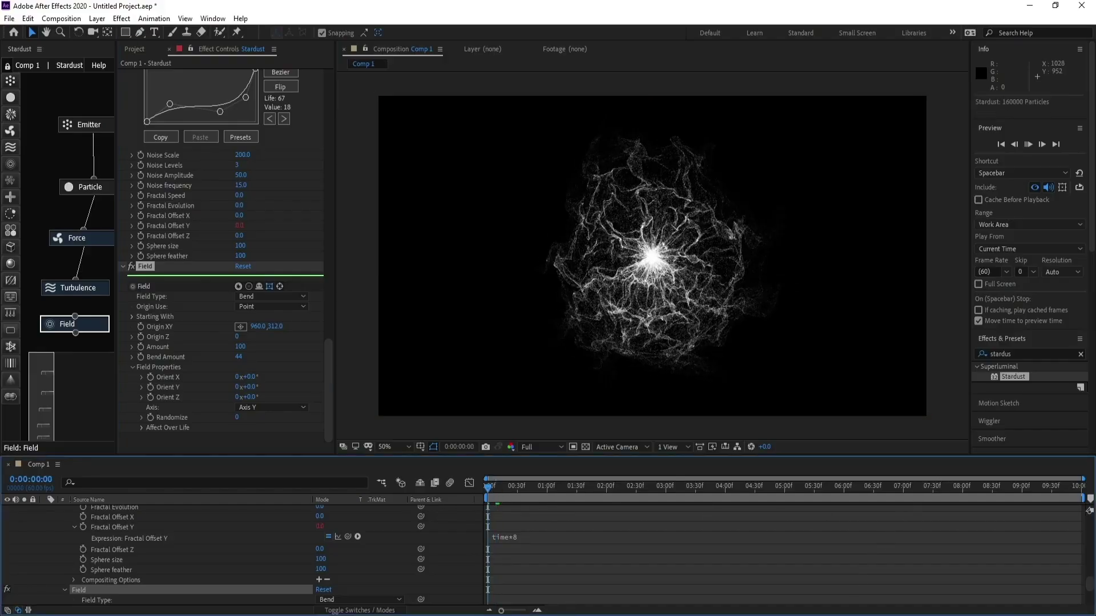
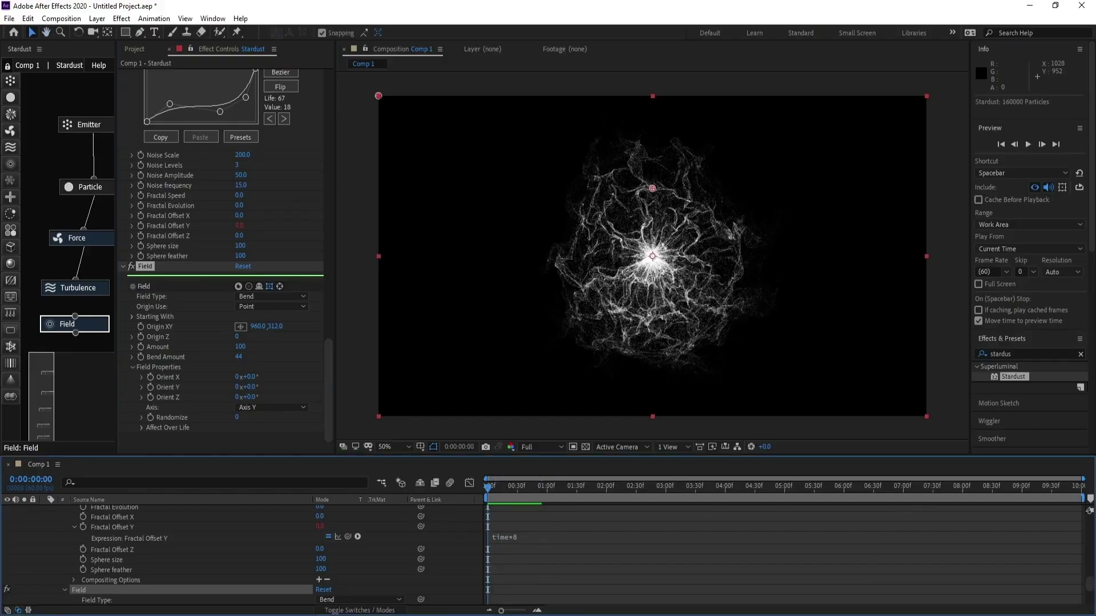
pyautogui.press('space')
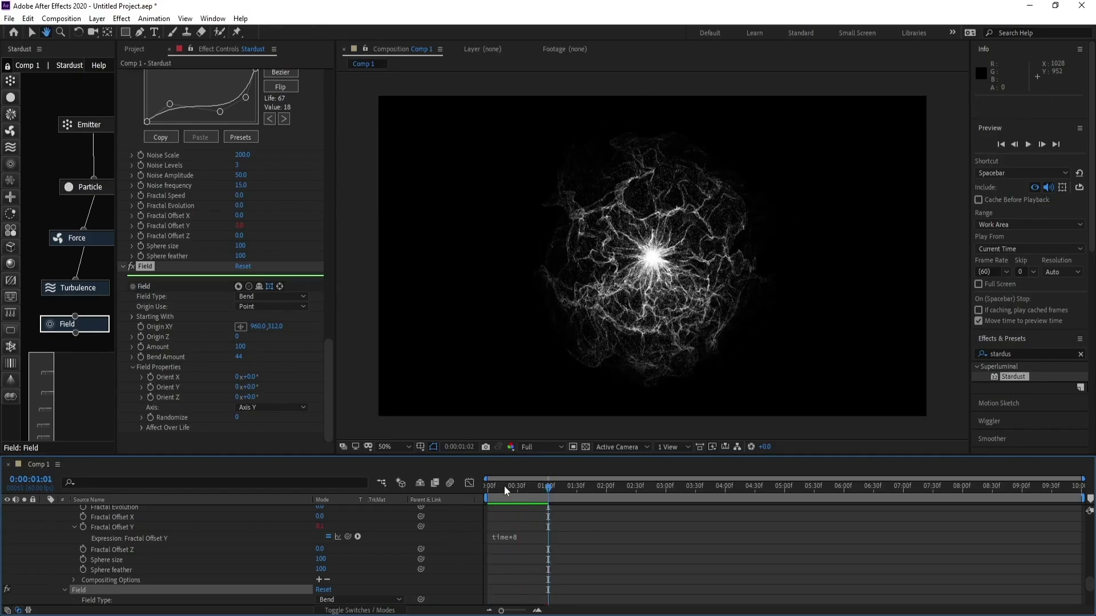
pyautogui.press('space')
pyautogui.press('space')
pyautogui.press('space')
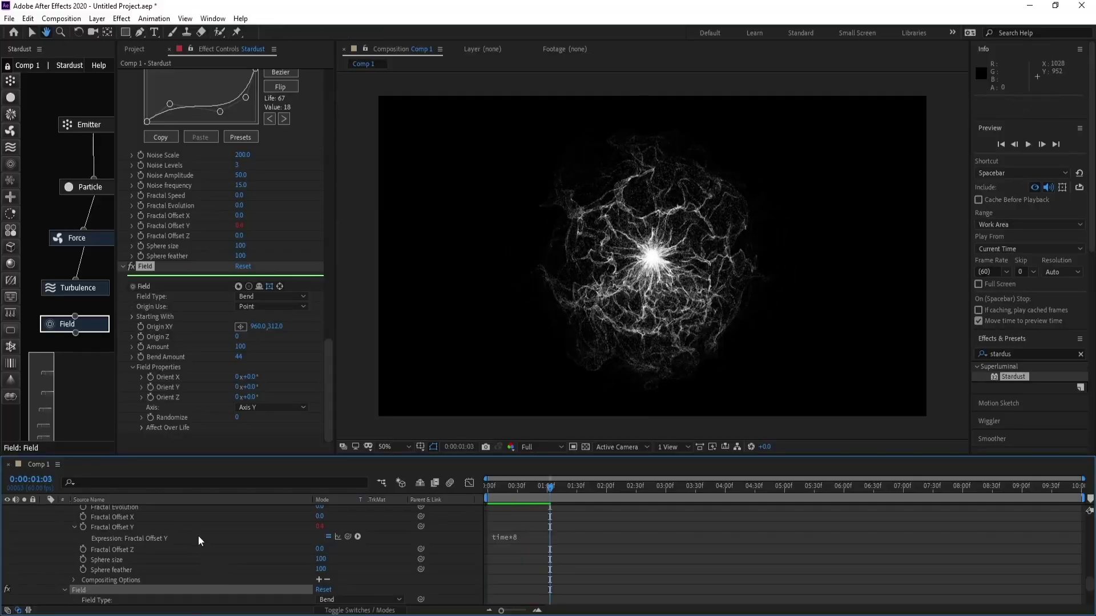
# Collapse the Stardust layer's properties and create an adjustment layer above it.
pyautogui.scroll(5, 123, 516)
pyautogui.scroll(15, 123, 516)
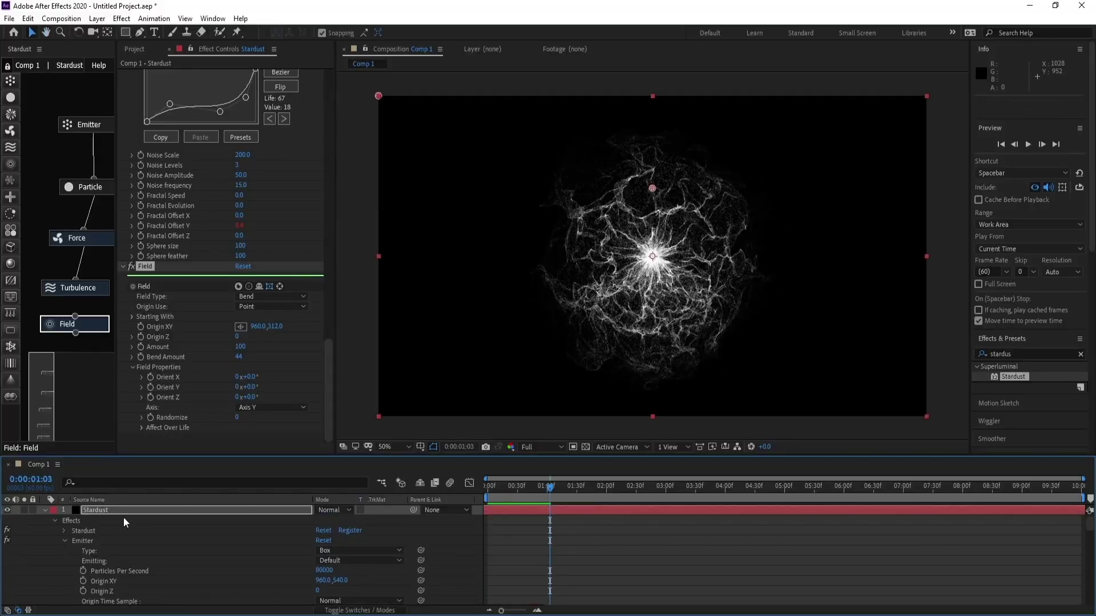
pyautogui.click(46, 510)
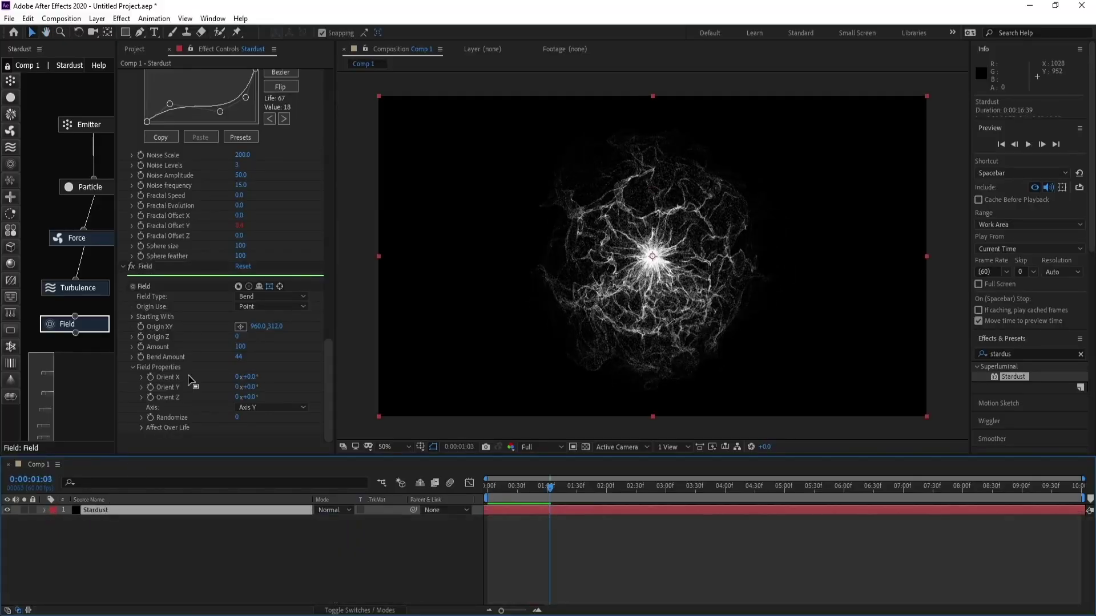
pyautogui.click(97, 19)
pyautogui.moveTo(251, 32)
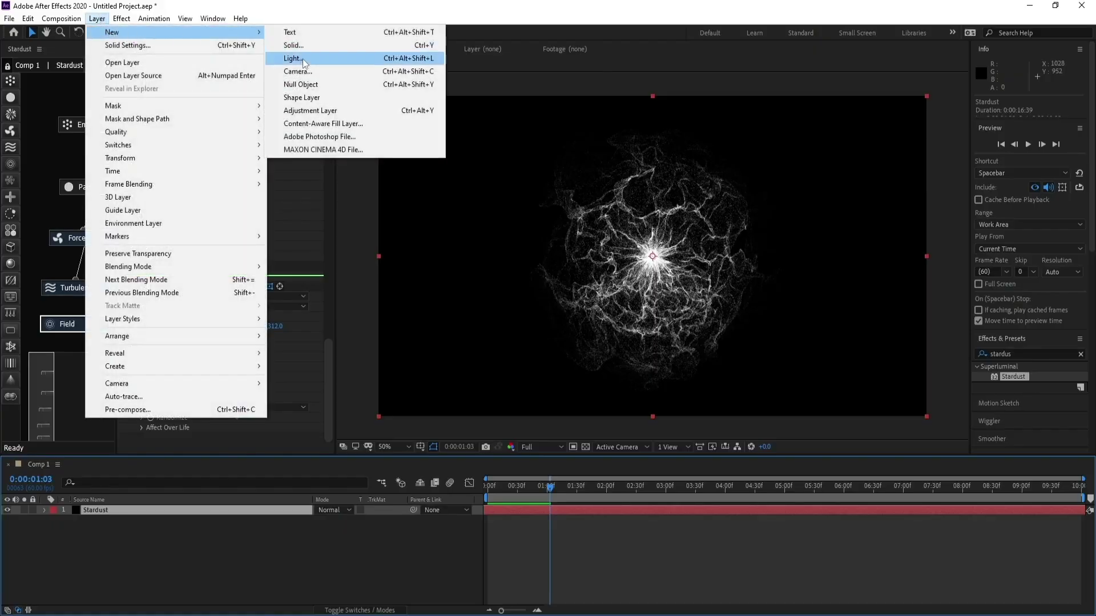
pyautogui.click(316, 111)
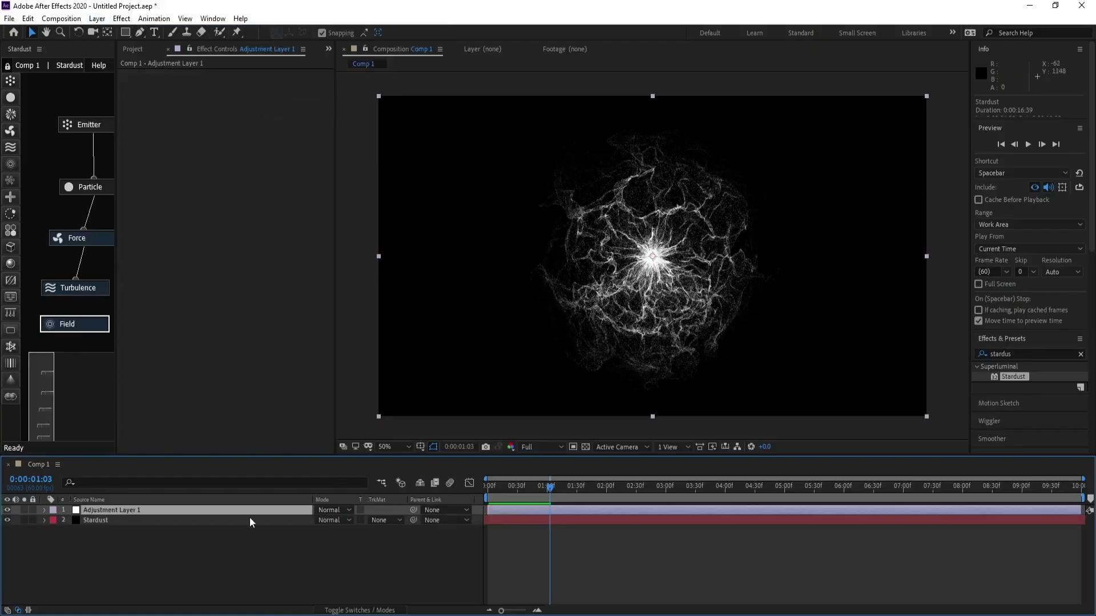
# Apply Gaussian Blur with a Blurriness of 3 to the adjustment layer and check the result at 0:00:00:43.
pyautogui.click(122, 18)
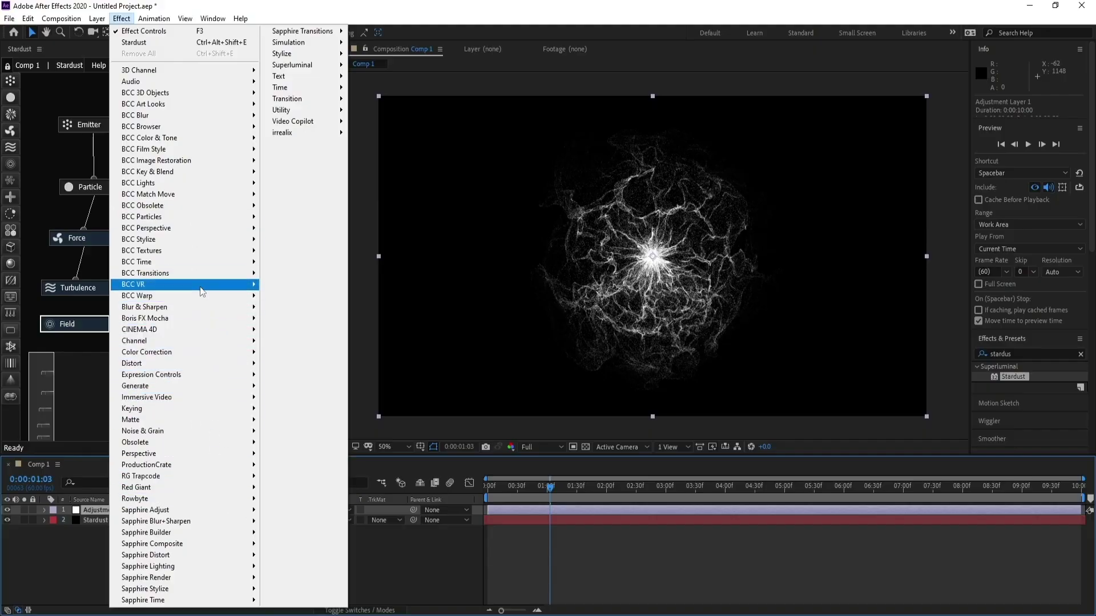
pyautogui.moveTo(201, 313)
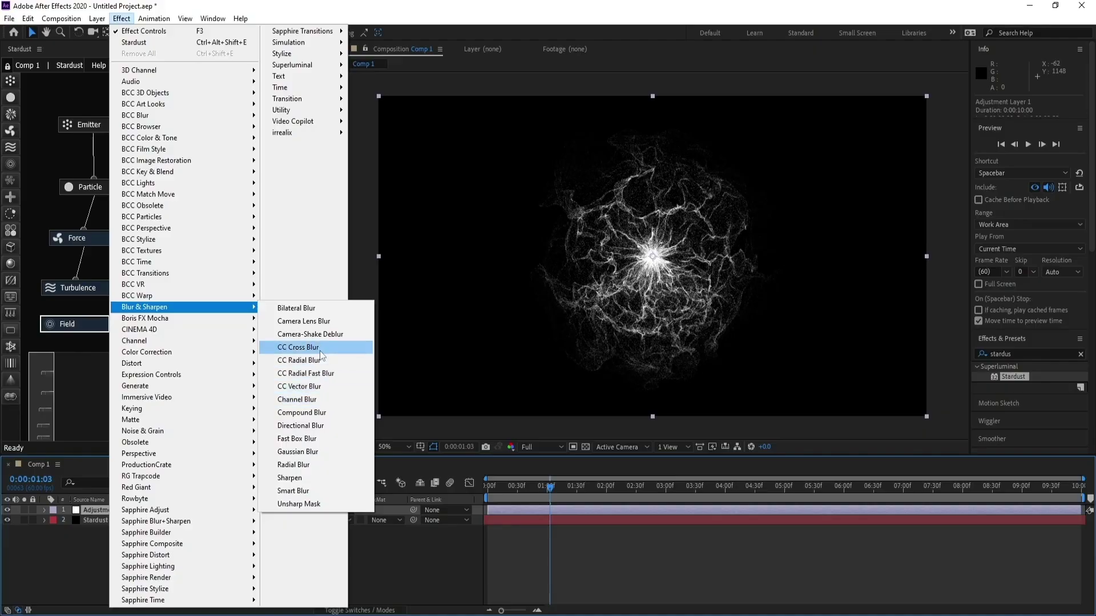
pyautogui.click(320, 451)
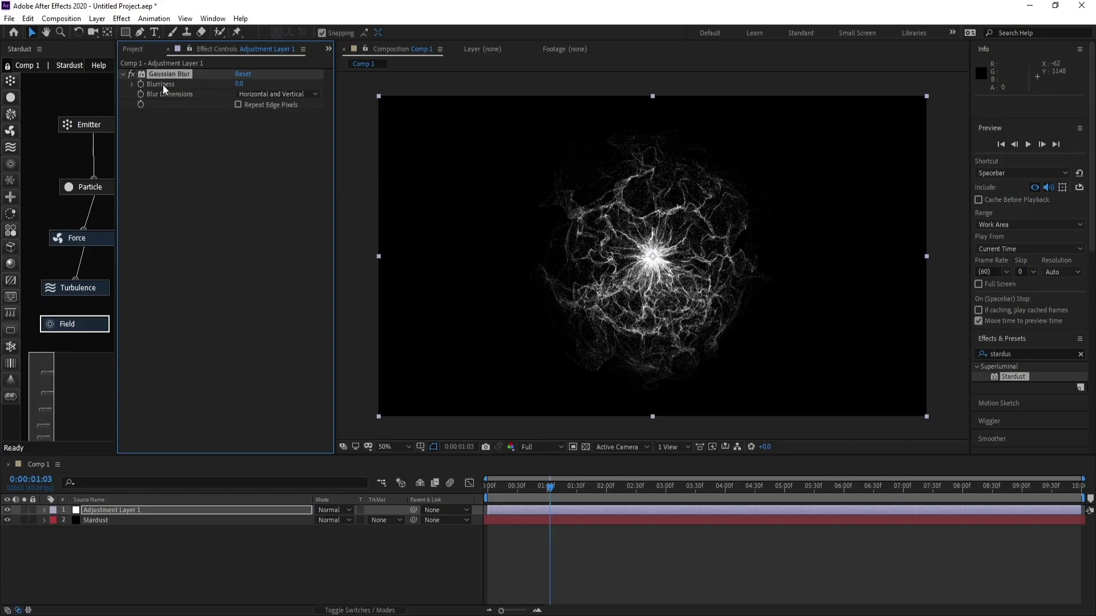
pyautogui.click(239, 85)
pyautogui.write('3')
pyautogui.click(267, 224)
pyautogui.moveTo(558, 495); pyautogui.dragTo(529, 498)
# Add a Solid Composite effect to the adjustment layer and set its color to black (000000).
pyautogui.click(169, 510)
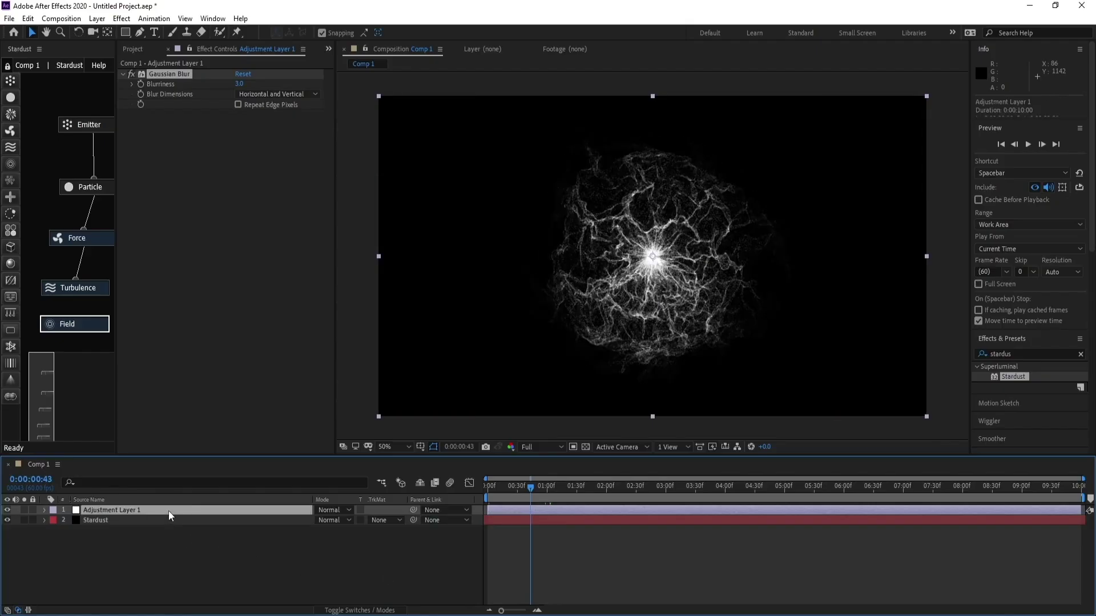
pyautogui.click(1024, 352)
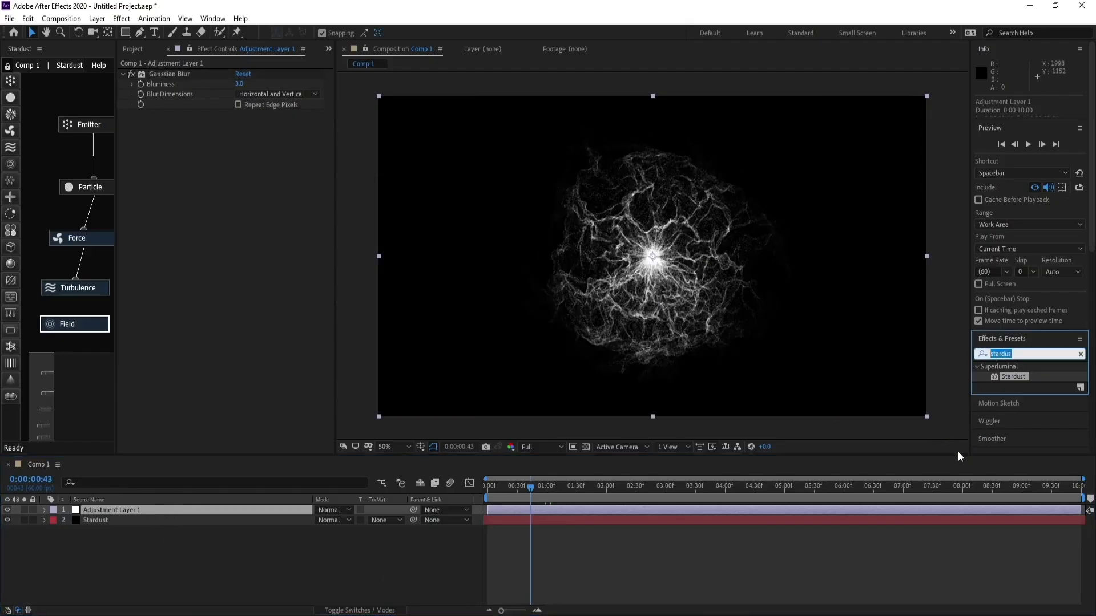
pyautogui.write('soli')
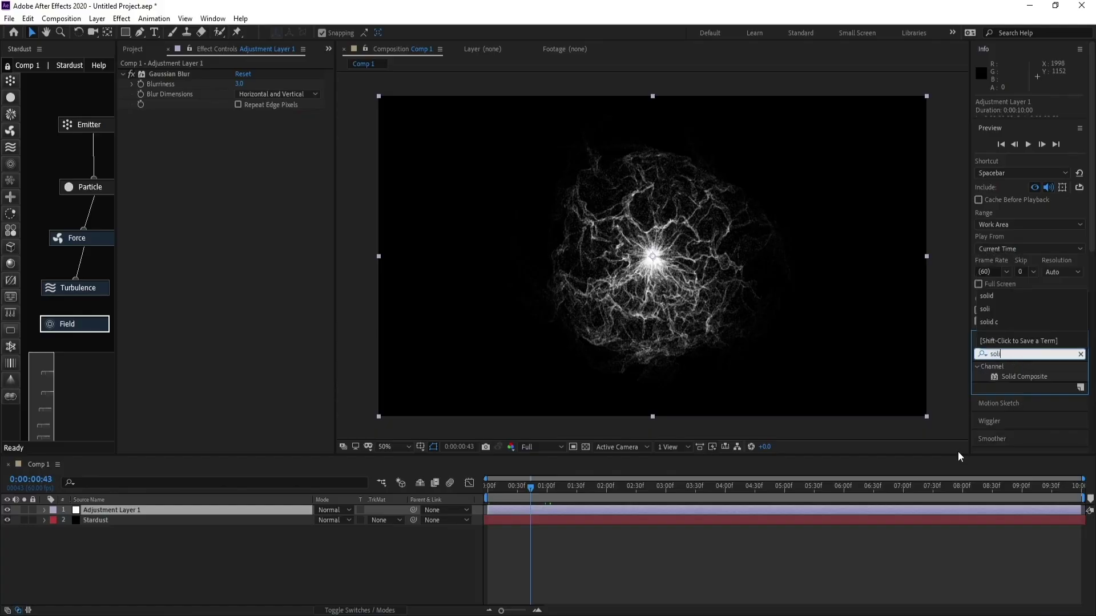
pyautogui.moveTo(1025, 377); pyautogui.dragTo(217, 189)
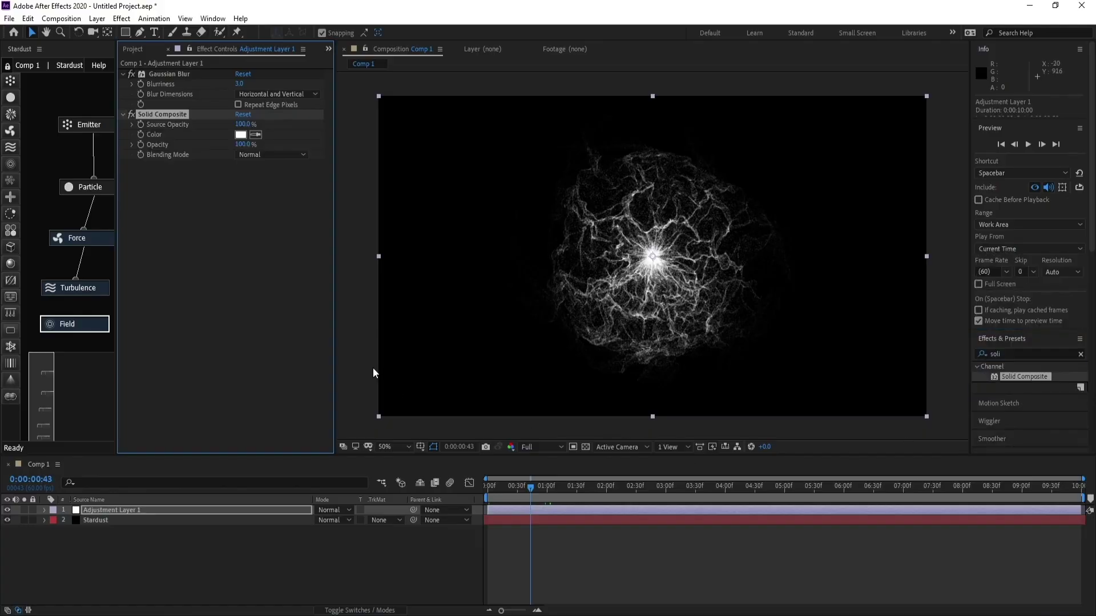
pyautogui.click(240, 135)
pyautogui.click(91, 385)
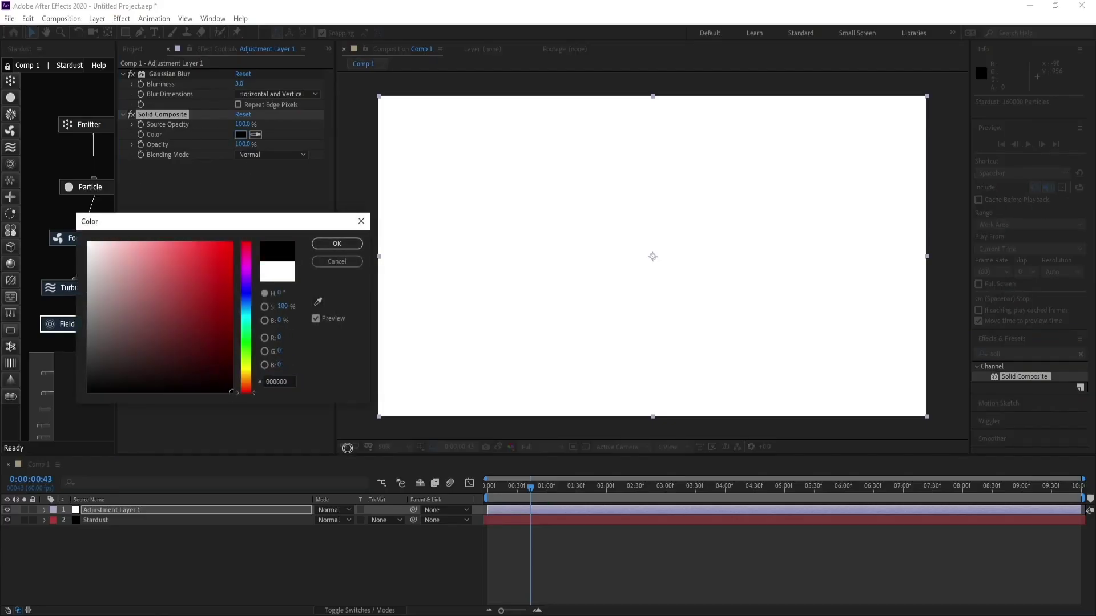
pyautogui.click(337, 242)
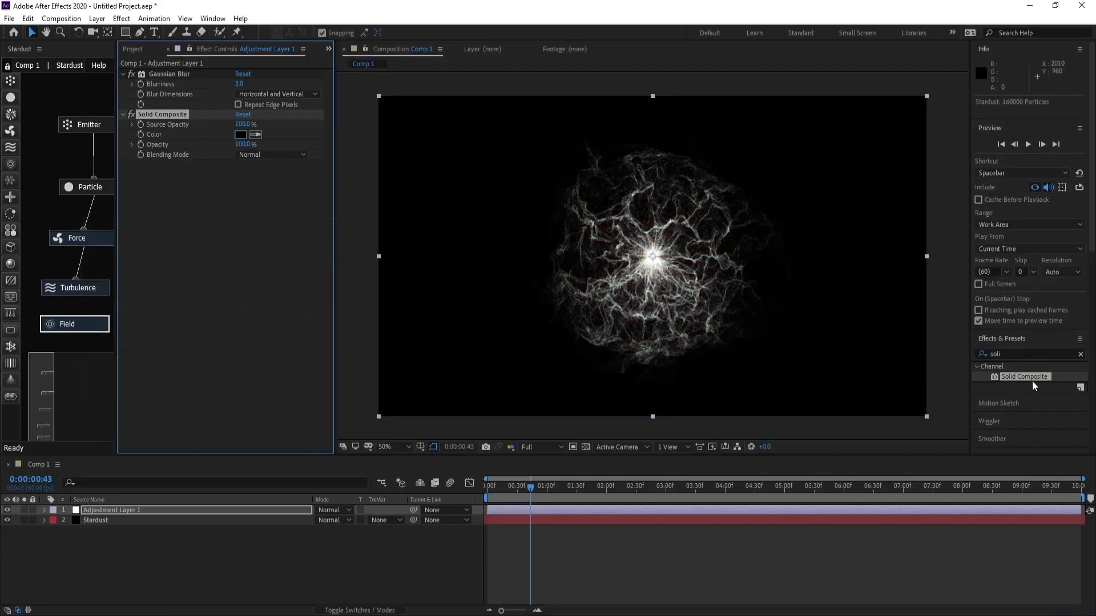
# Add the Noise & Grain Median effect to the adjustment layer with a Radius of 3.
pyautogui.click(1021, 353)
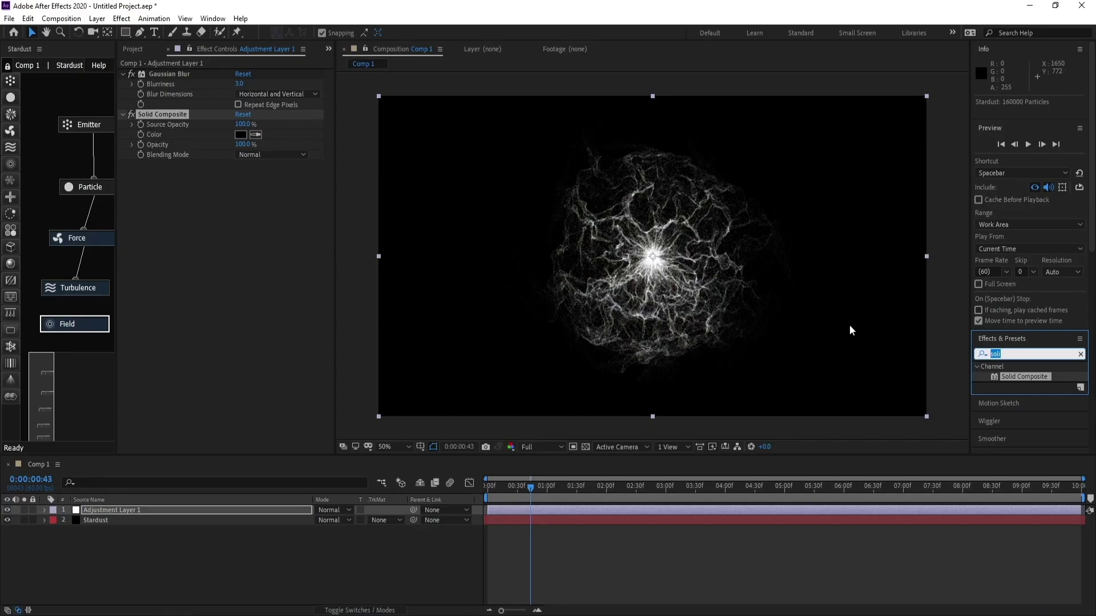
pyautogui.write('media')
pyautogui.doubleClick(1013, 397)
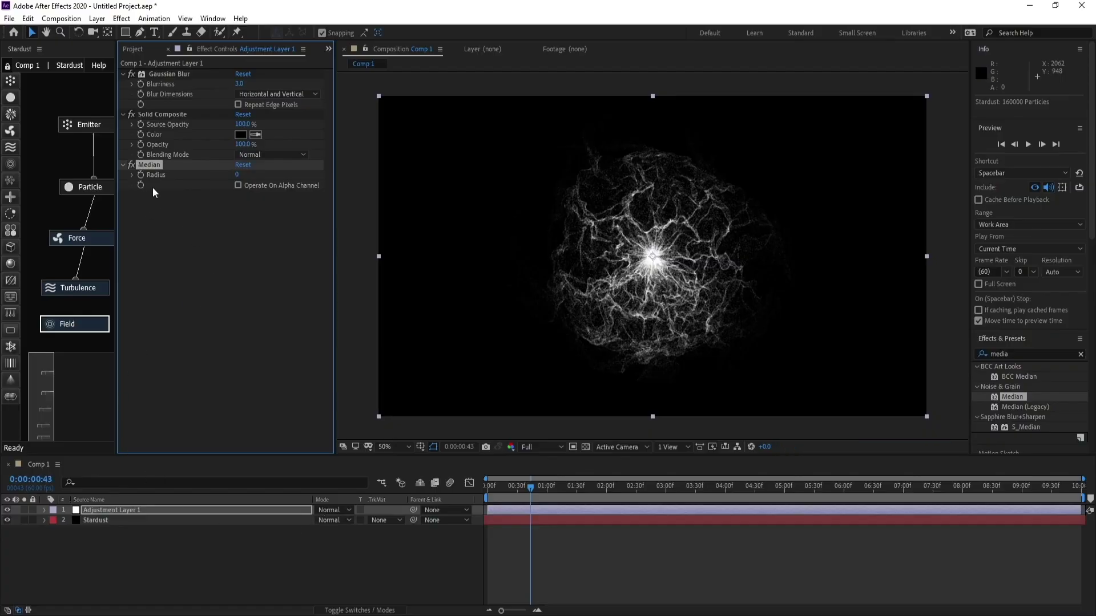
pyautogui.click(237, 175)
pyautogui.write('3')
pyautogui.press('Return')
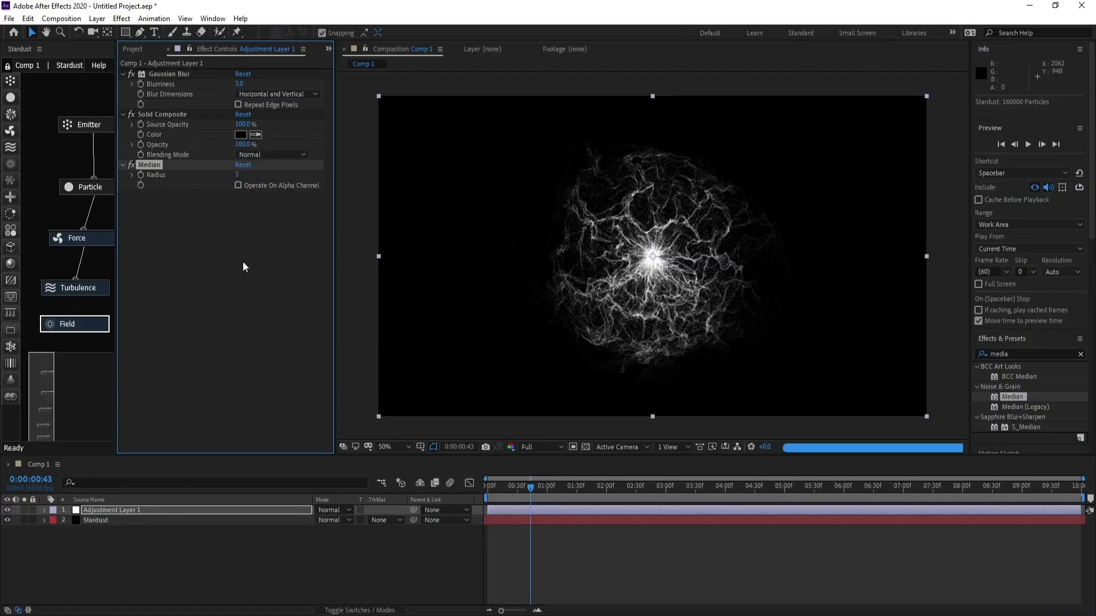
# Apply the CC Vector Blur effect to Adjustment Layer 1 with an Amount of 2.
pyautogui.click(225, 512)
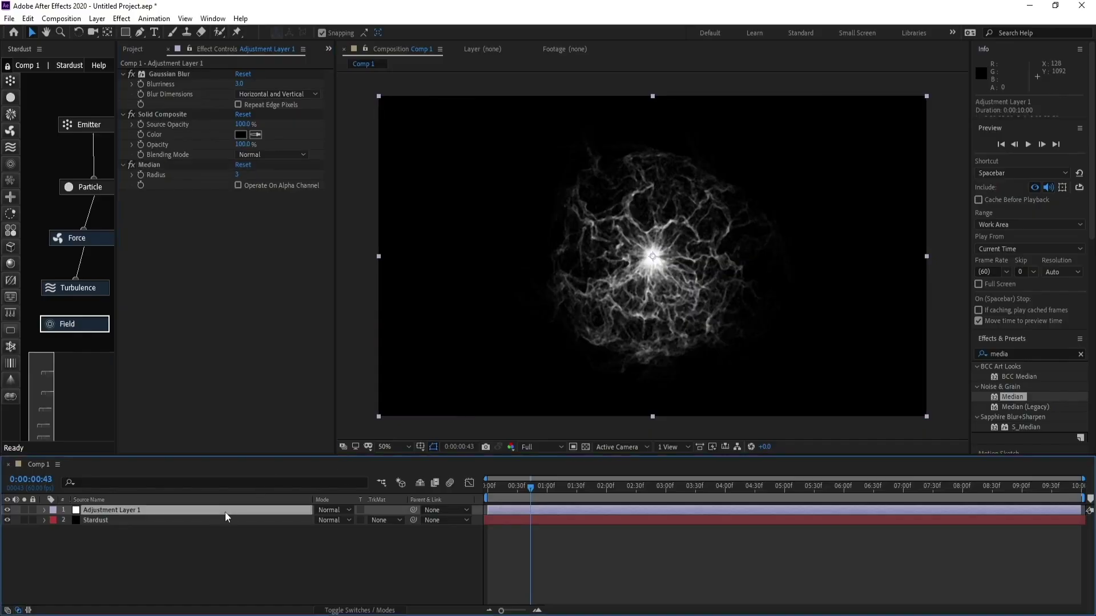
pyautogui.click(129, 19)
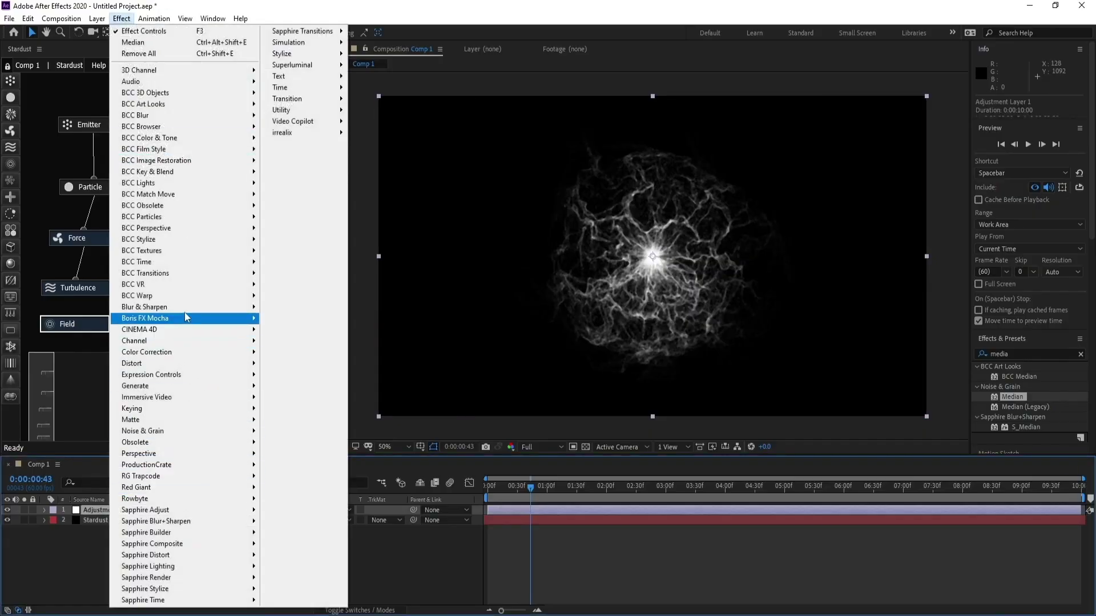
pyautogui.moveTo(187, 312)
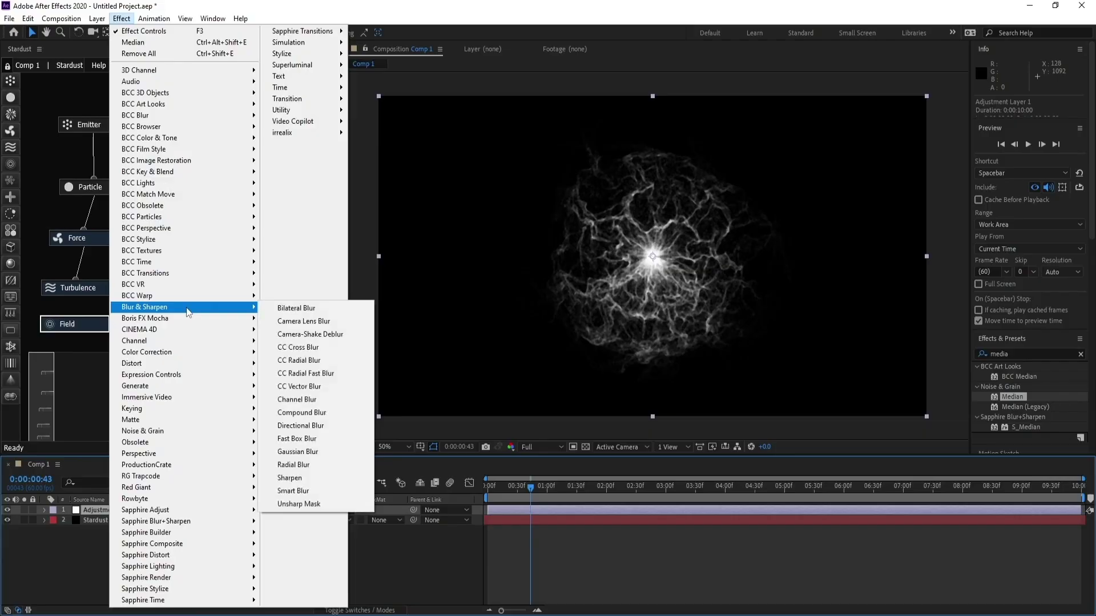
pyautogui.click(322, 388)
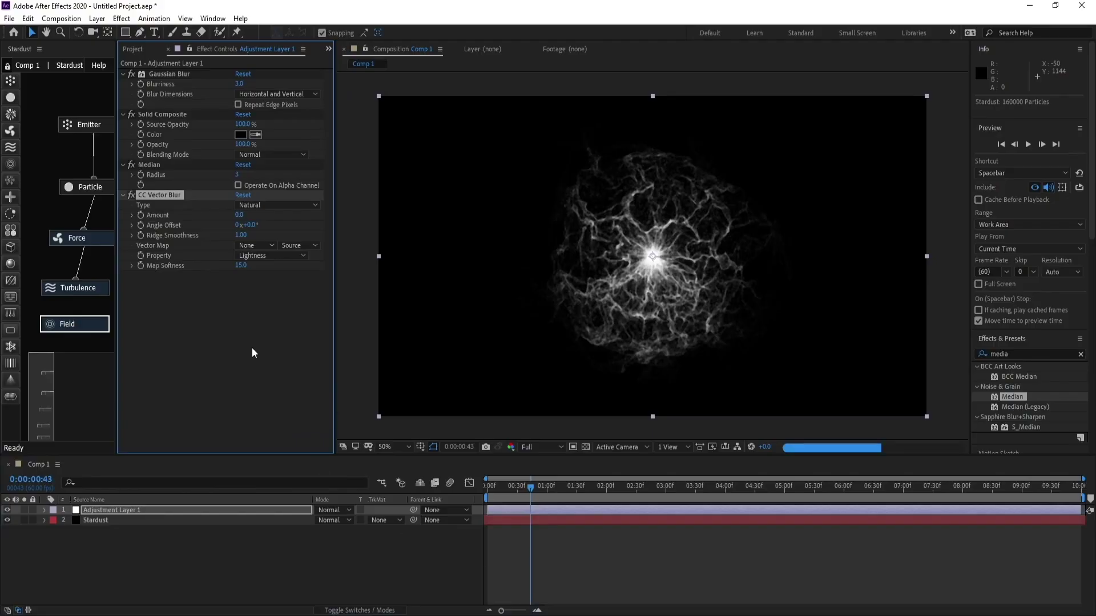
pyautogui.click(251, 215)
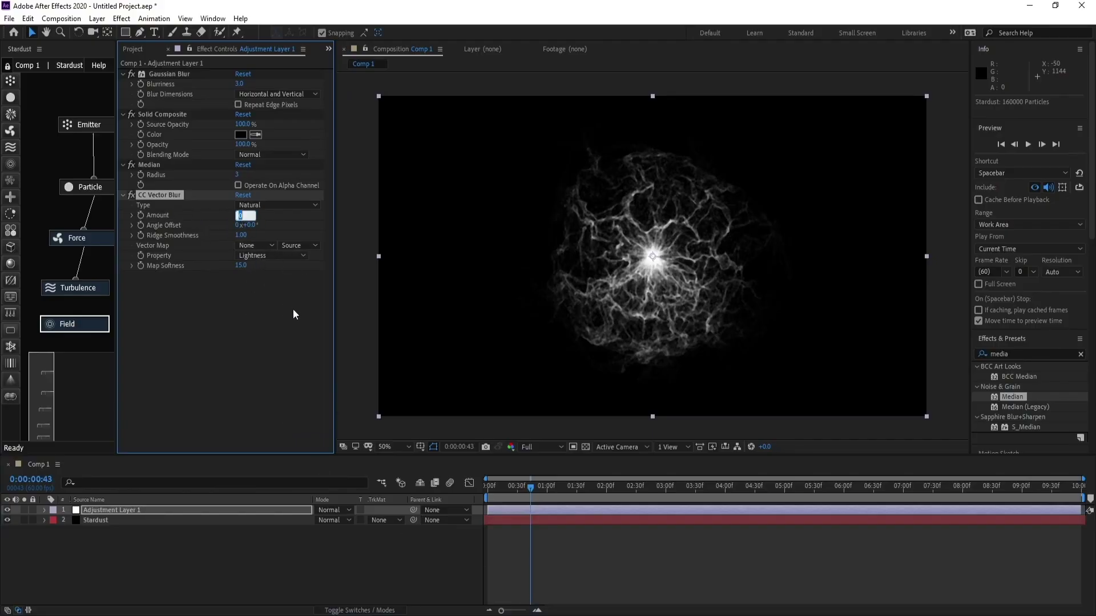
pyautogui.write('2')
pyautogui.press('Return')
# Try the Lighten and Screen blending modes on Adjustment Layer 1, undo them, and re-enter the CC Vector Blur Amount as 2.
pyautogui.click(147, 513)
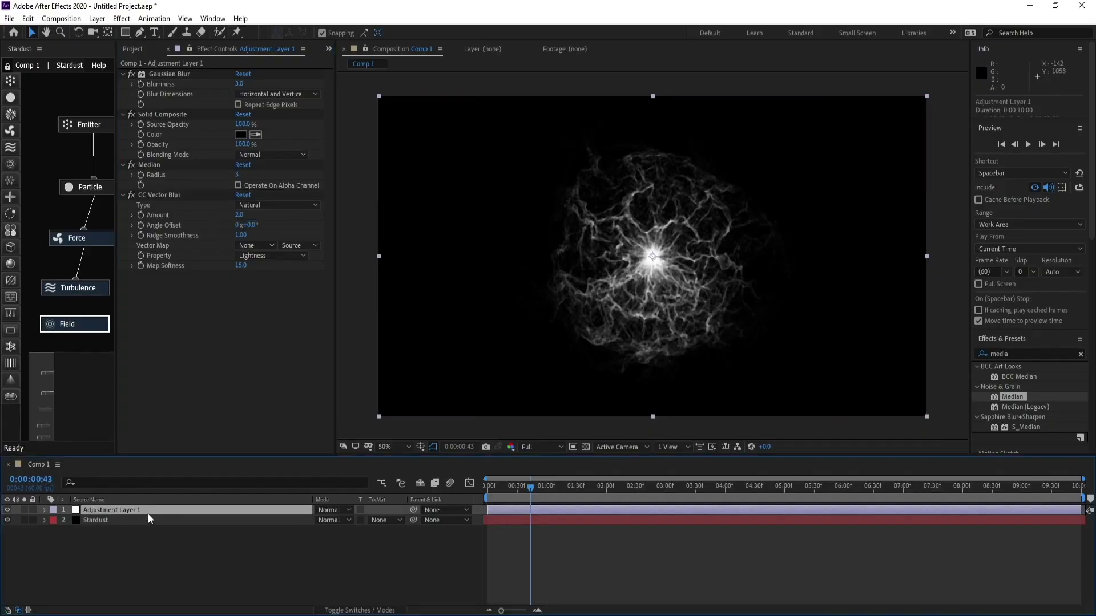
pyautogui.click(332, 509)
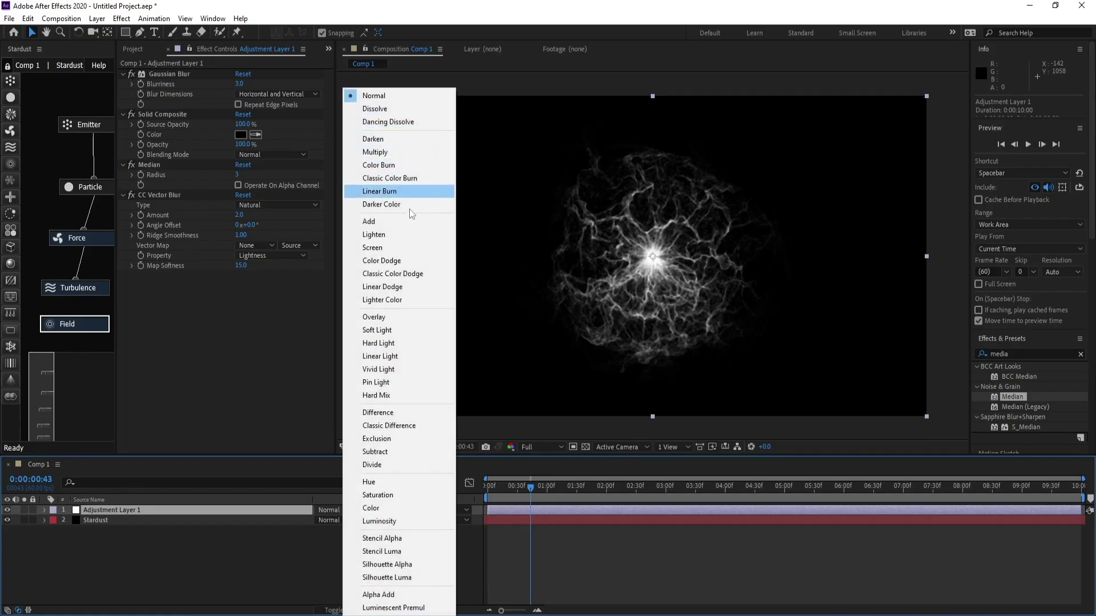
pyautogui.click(403, 239)
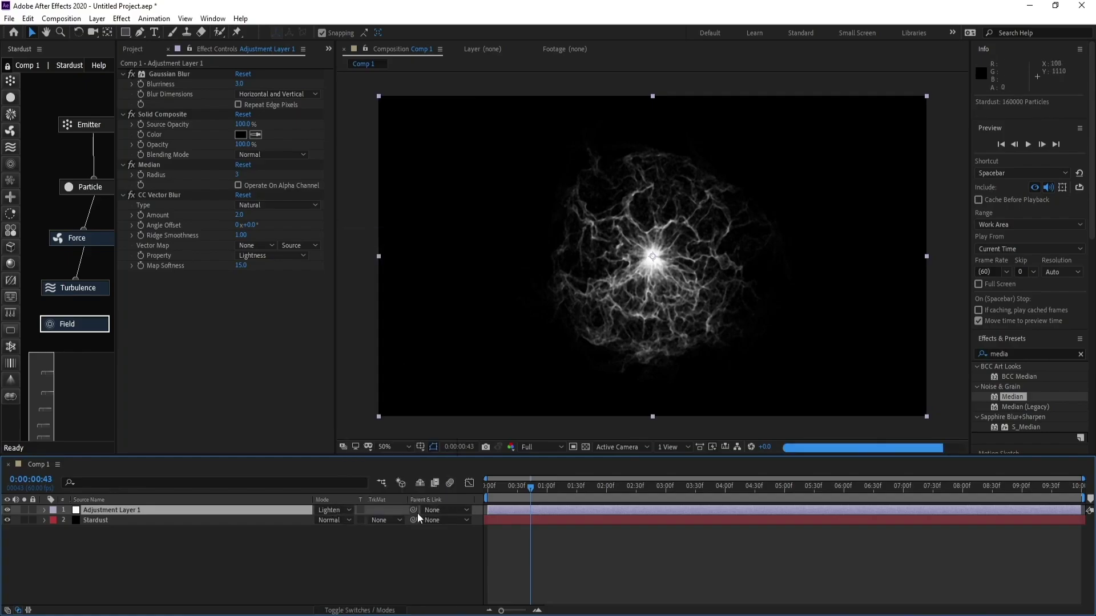
pyautogui.click(326, 511)
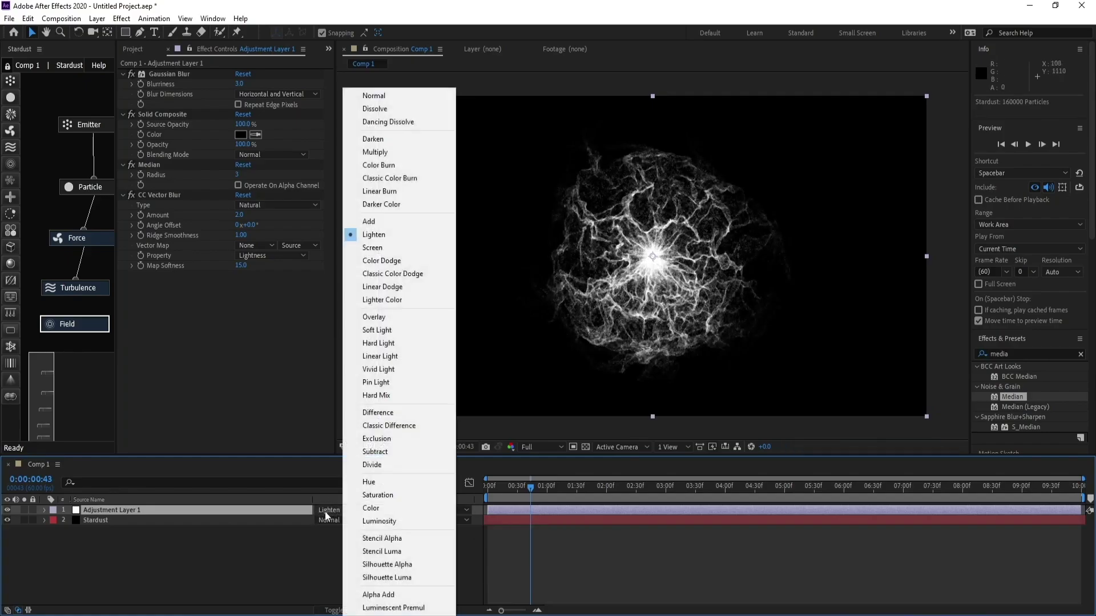
pyautogui.click(385, 248)
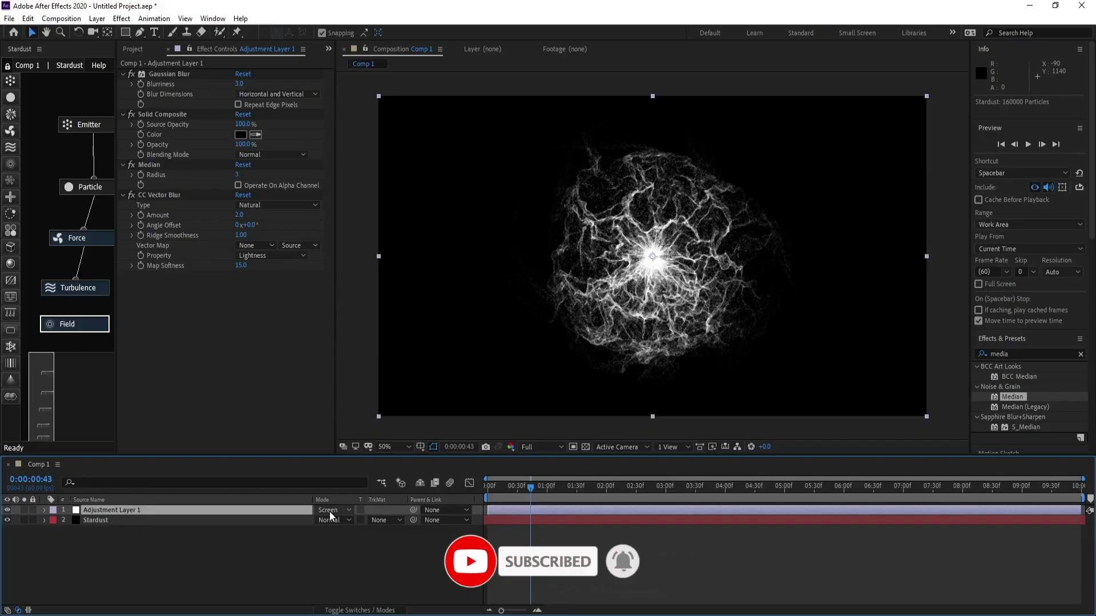
pyautogui.hotkey('ctrl', 'z')
pyautogui.click(243, 215)
pyautogui.write('2')
pyautogui.press('Return')
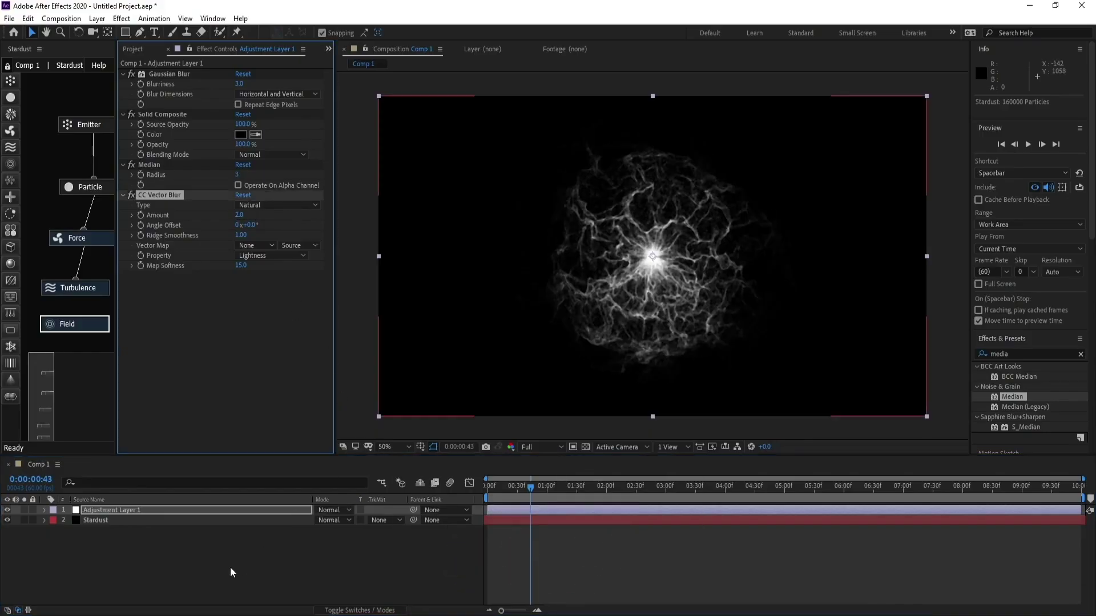
# Try Lighten on Adjustment Layer 1 and settle on Screen as its blending mode.
pyautogui.click(112, 509)
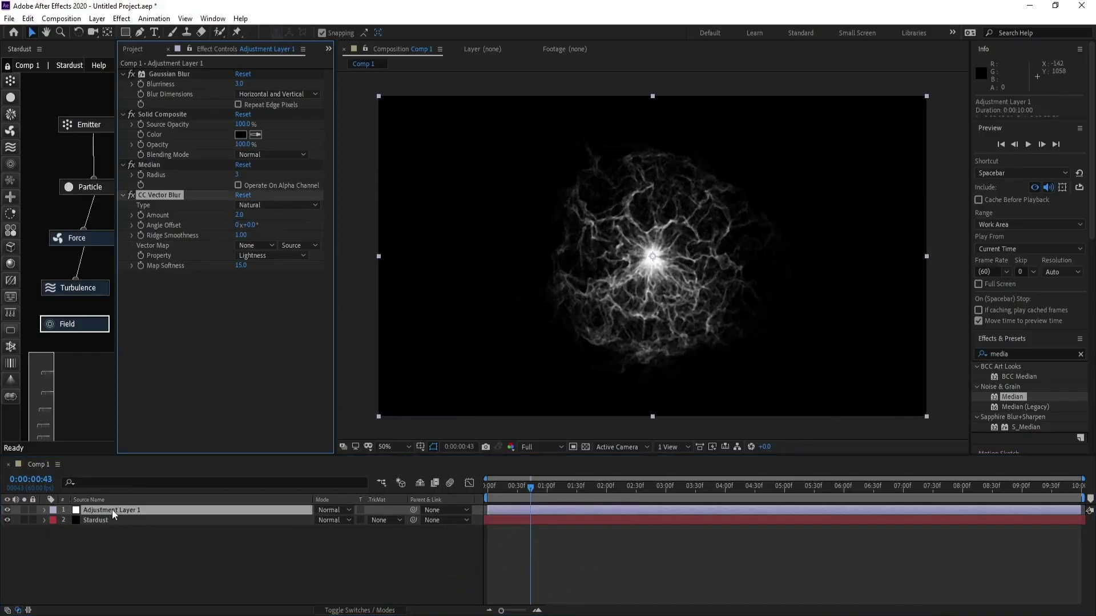
pyautogui.click(333, 510)
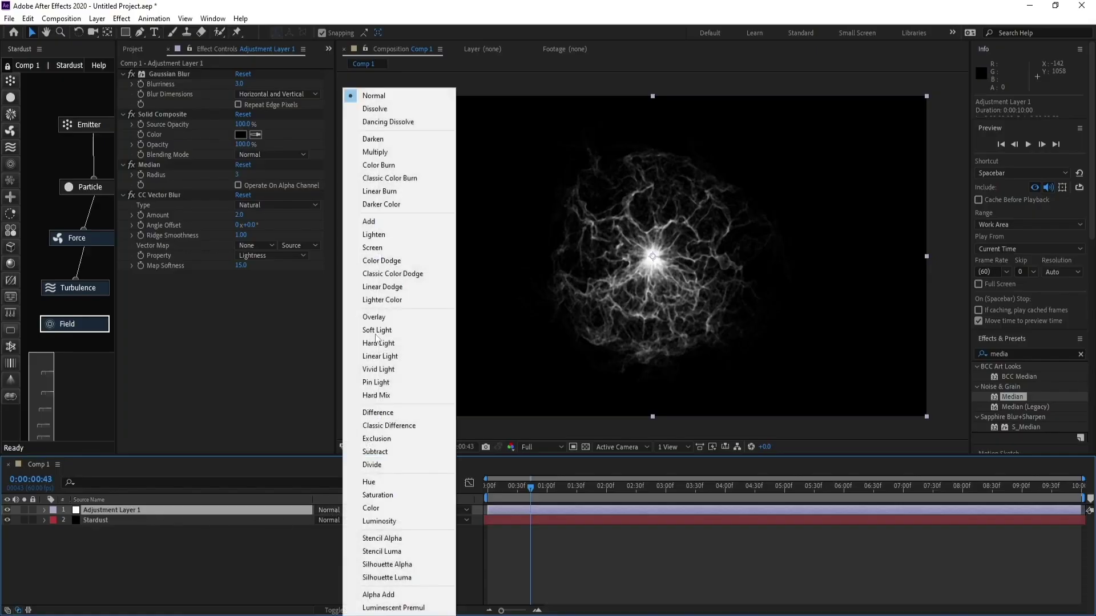
pyautogui.click(403, 236)
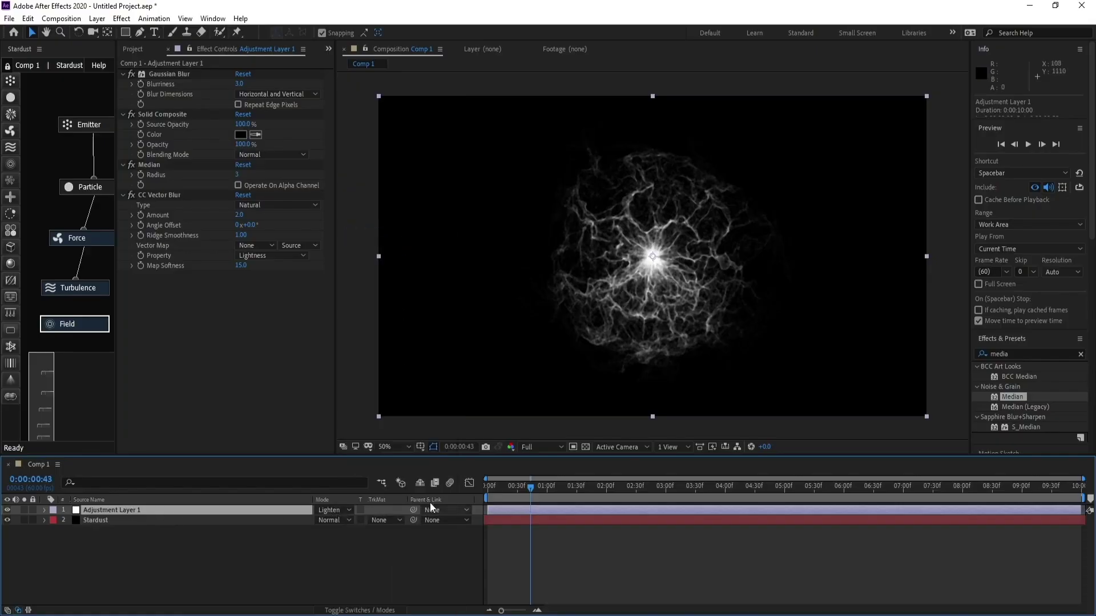
pyautogui.click(324, 511)
pyautogui.click(376, 247)
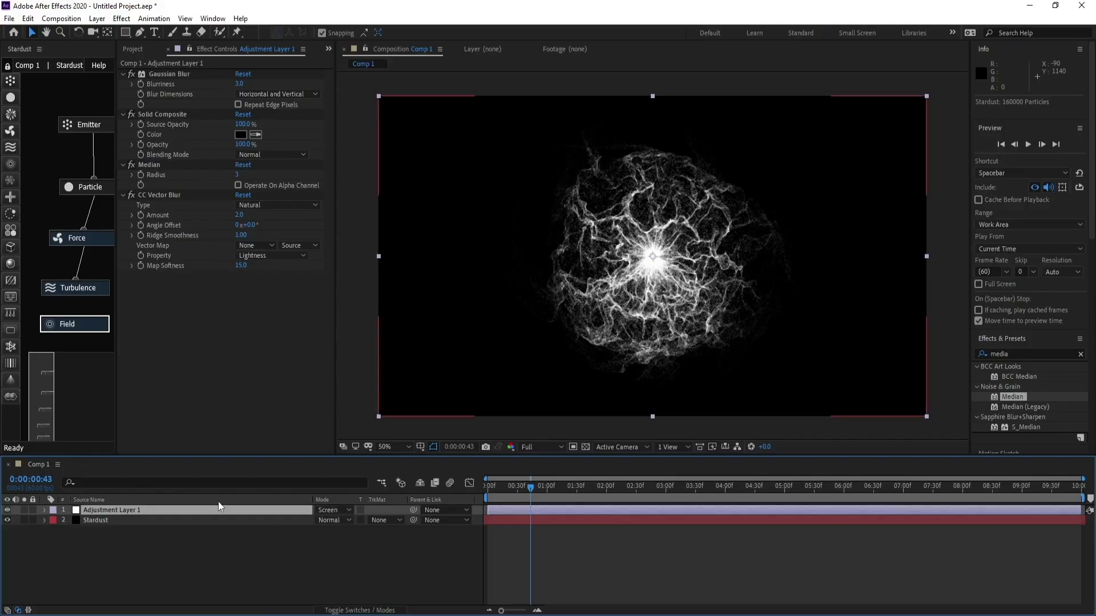
# Create a second adjustment layer above the first and apply the Color Correction Curves effect to it.
pyautogui.click(97, 19)
pyautogui.moveTo(108, 35)
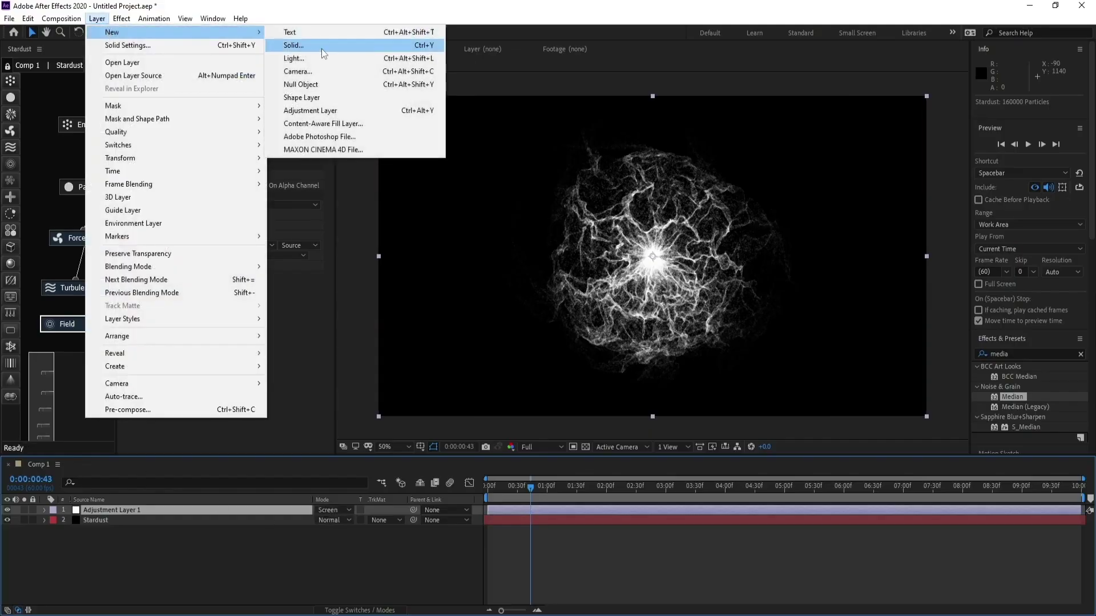
pyautogui.click(318, 111)
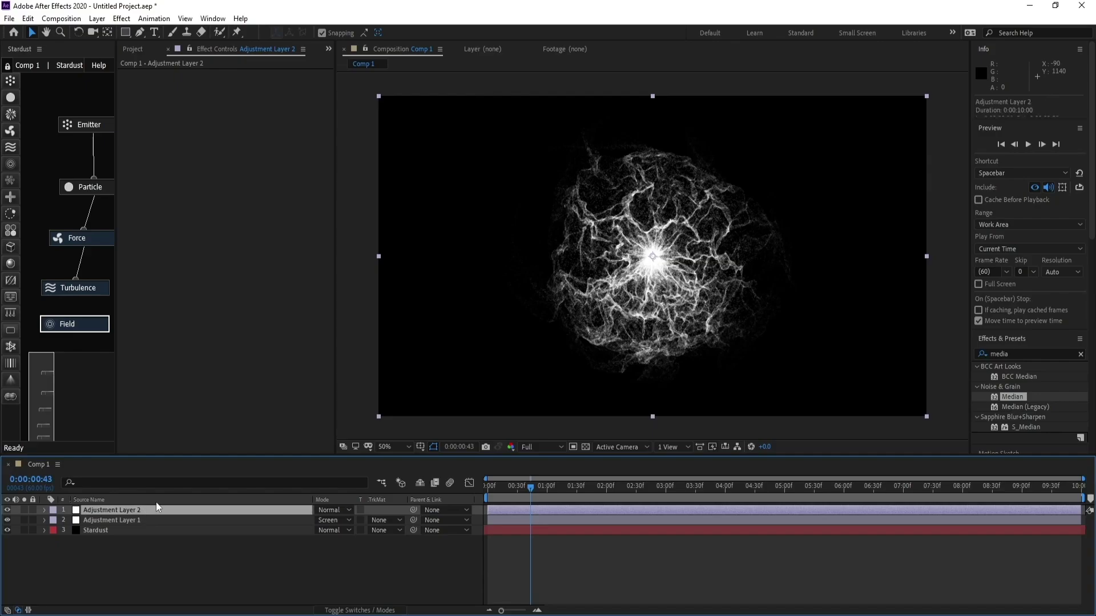
pyautogui.click(122, 18)
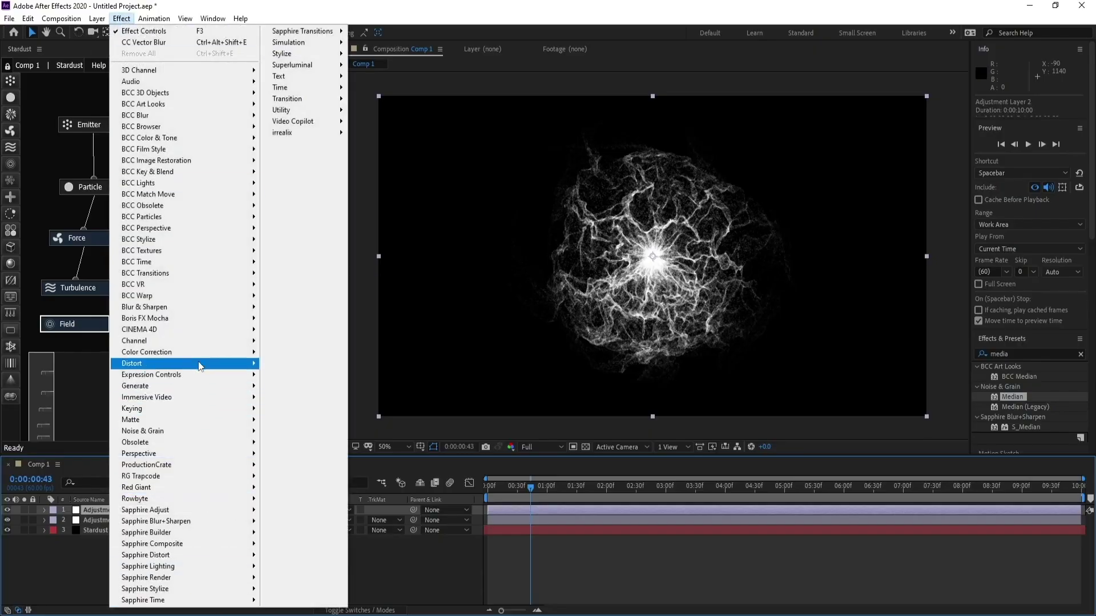
pyautogui.moveTo(171, 352)
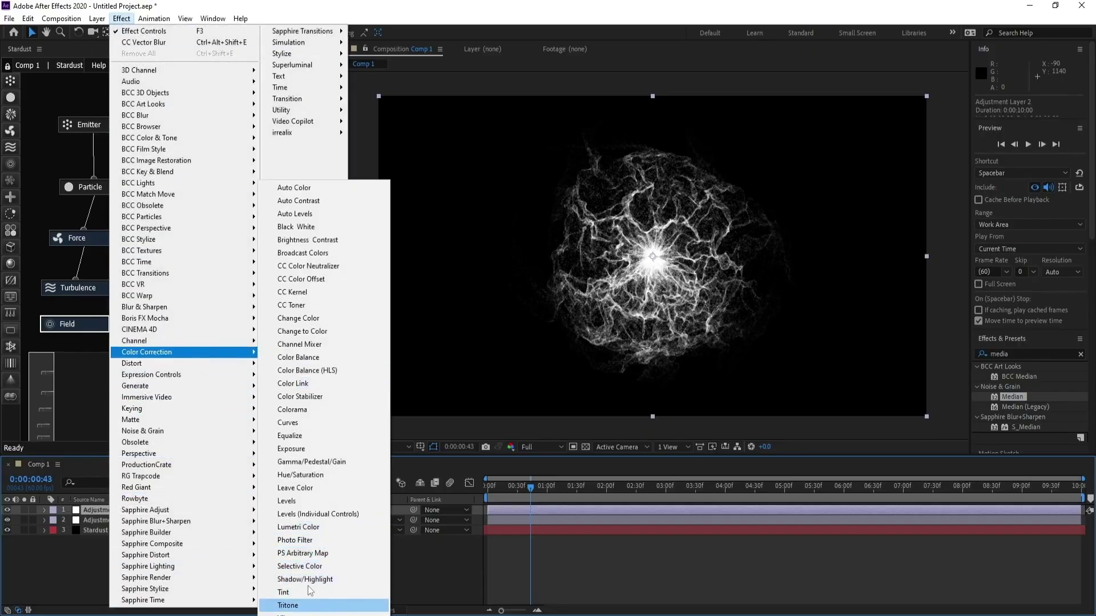
pyautogui.click(297, 423)
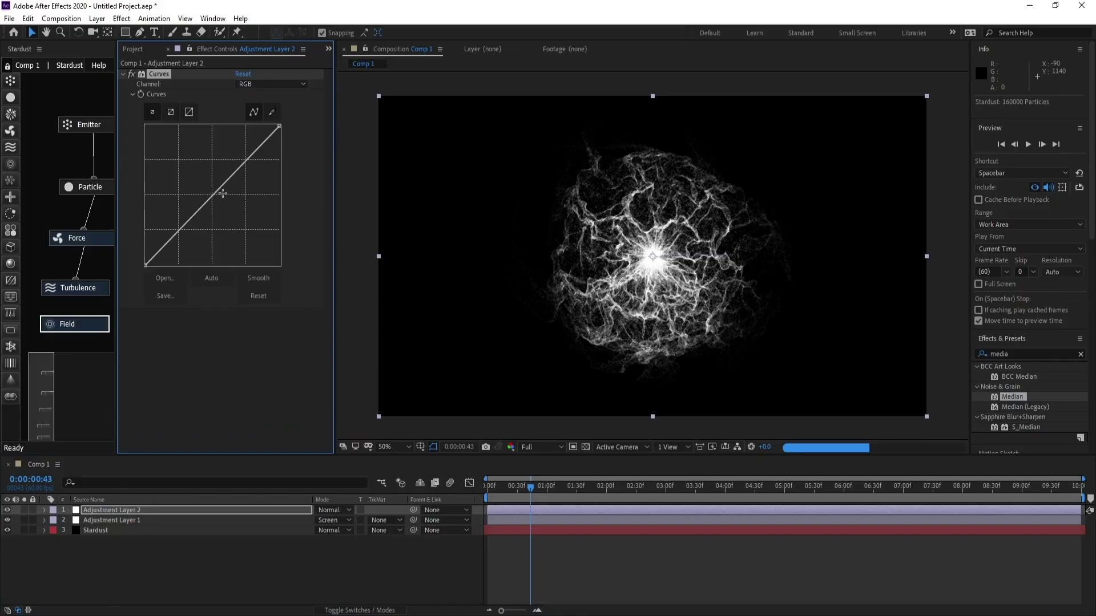
# Bow the Blue channel curve well upward through the midtones to tint the particles blue-violet.
pyautogui.click(264, 85)
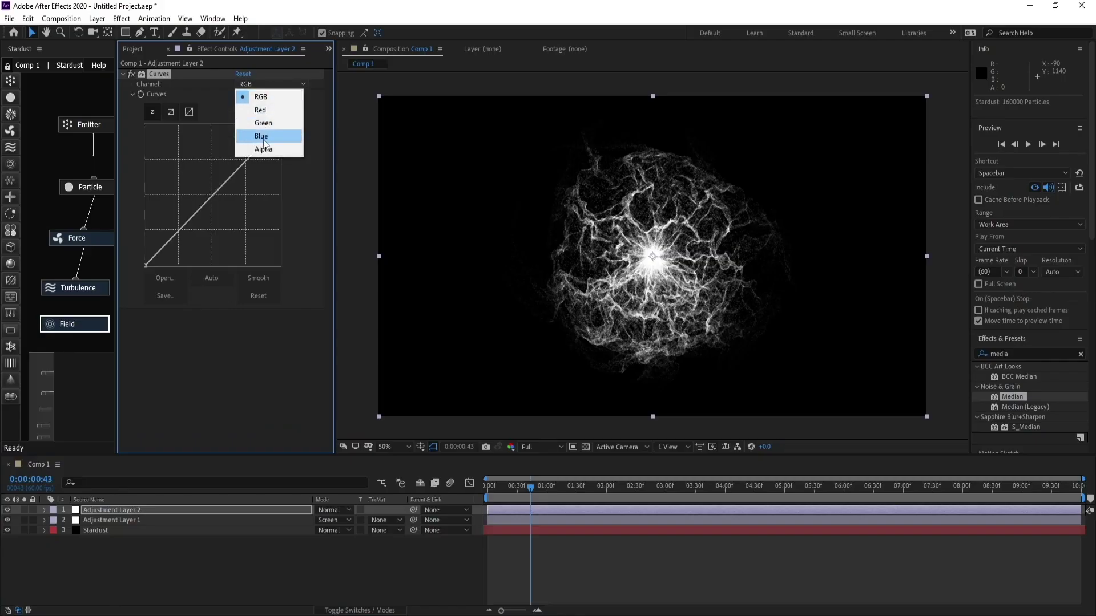
pyautogui.click(260, 136)
pyautogui.moveTo(211, 194); pyautogui.dragTo(195, 180)
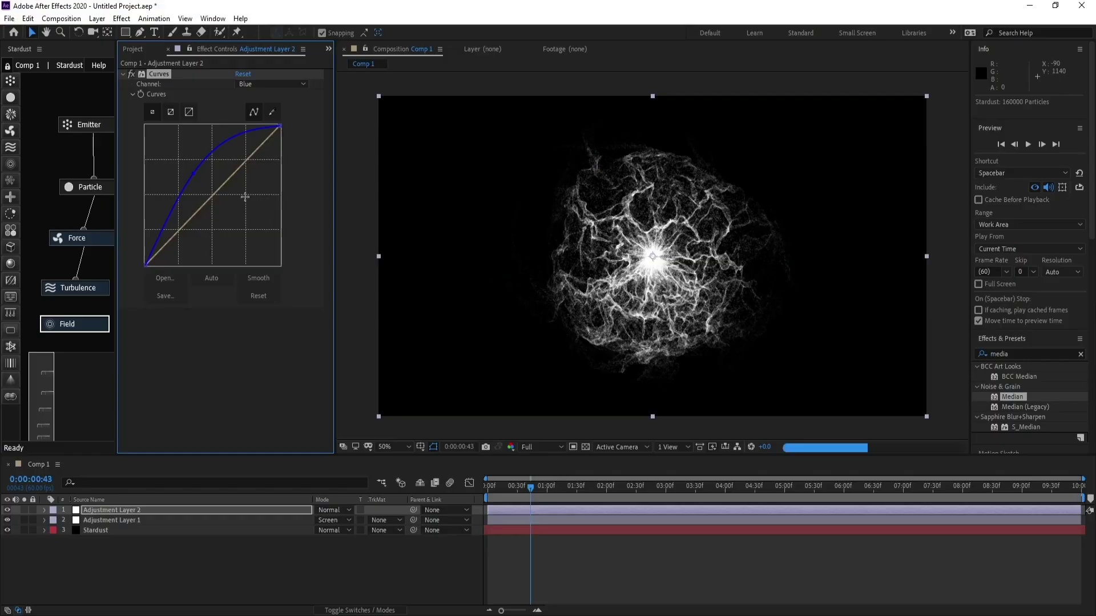
# Shape the Green channel curve into a gentle S, raising the highlights and lowering the shadows.
pyautogui.click(272, 84)
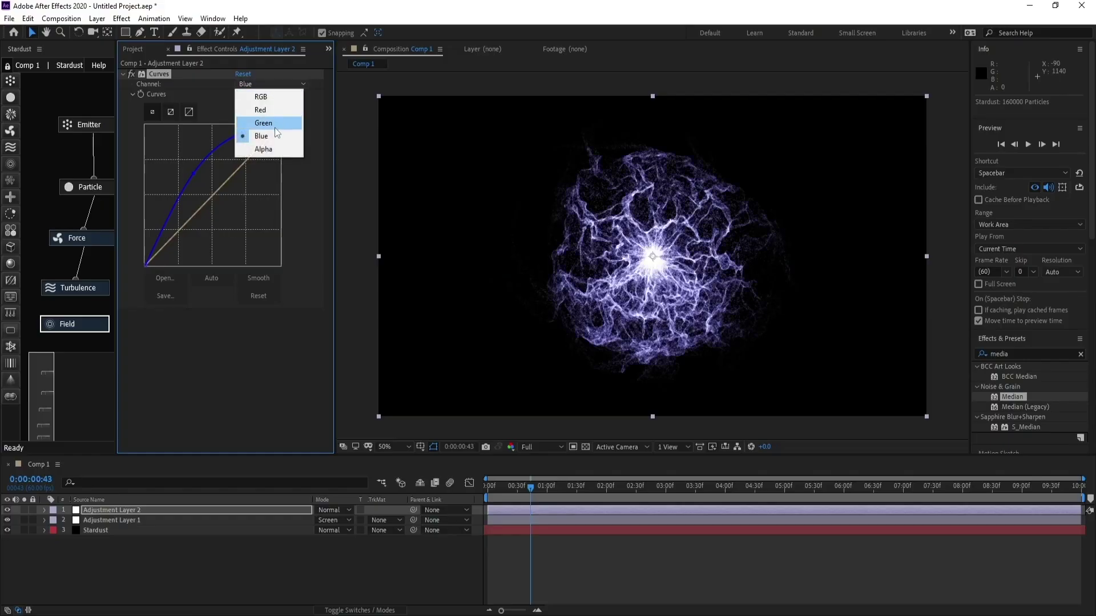
pyautogui.click(275, 128)
pyautogui.moveTo(255, 166); pyautogui.dragTo(244, 159)
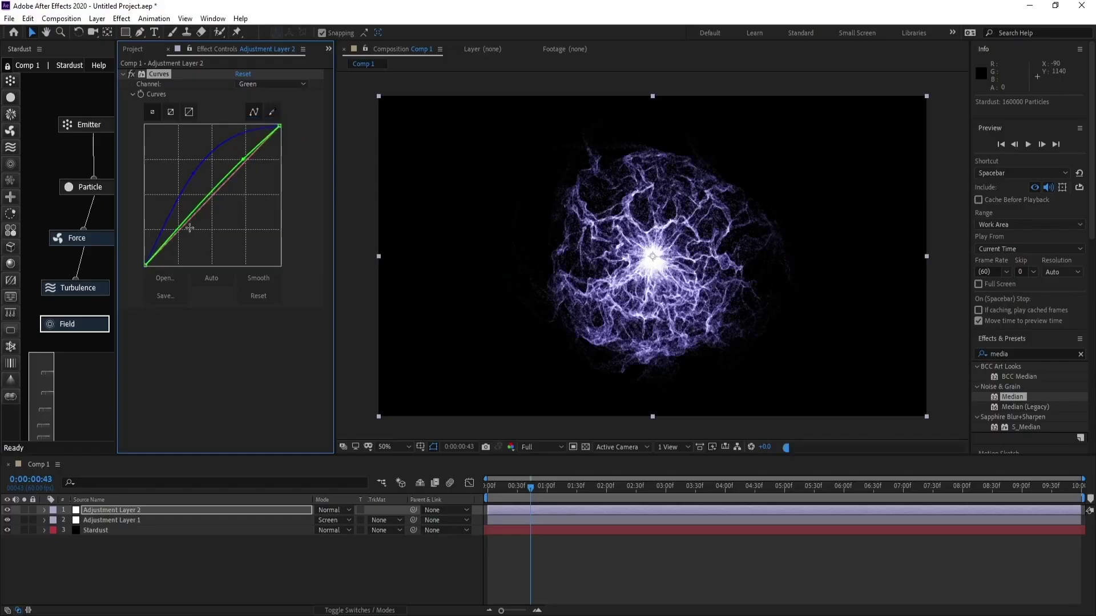
pyautogui.moveTo(191, 228); pyautogui.dragTo(193, 223)
pyautogui.moveTo(244, 157); pyautogui.dragTo(239, 159)
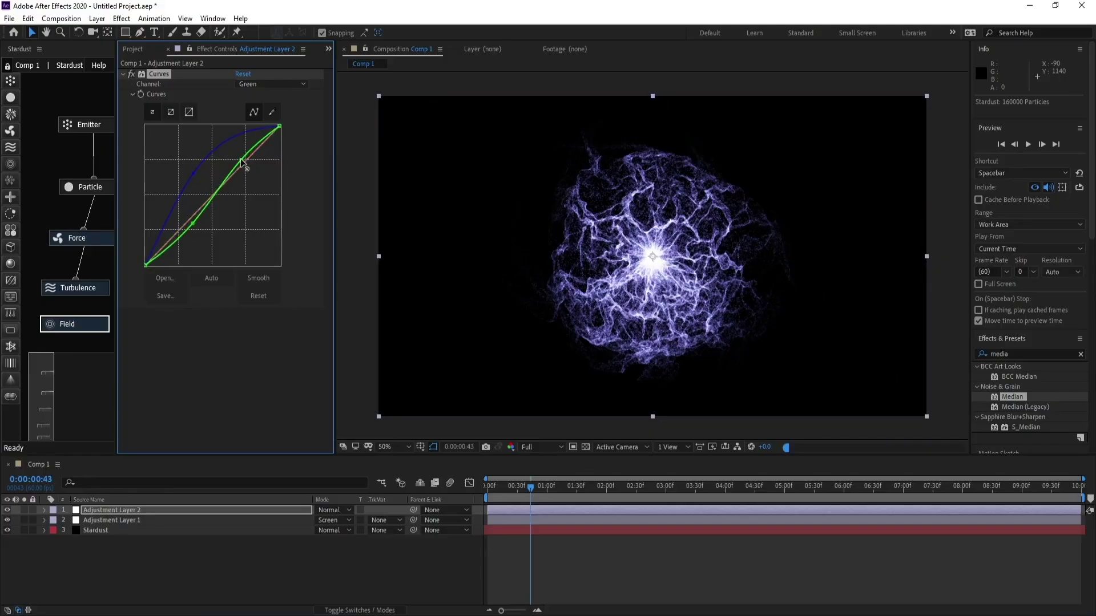
# Pull the Red channel curve below the diagonal in the midtones to reduce red.
pyautogui.click(268, 84)
pyautogui.click(268, 108)
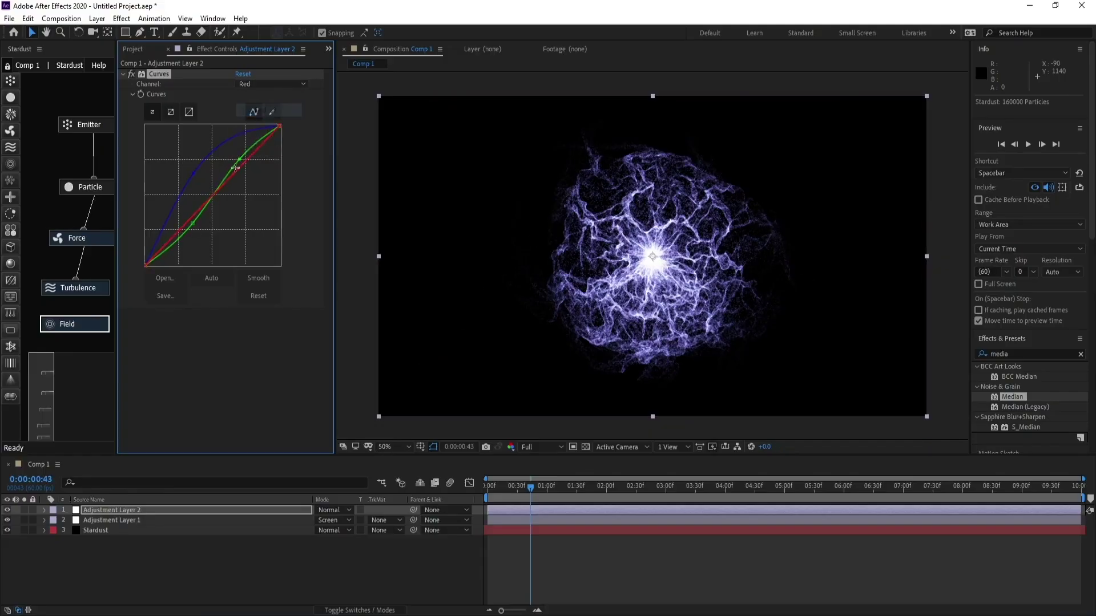
pyautogui.moveTo(215, 195); pyautogui.dragTo(220, 206)
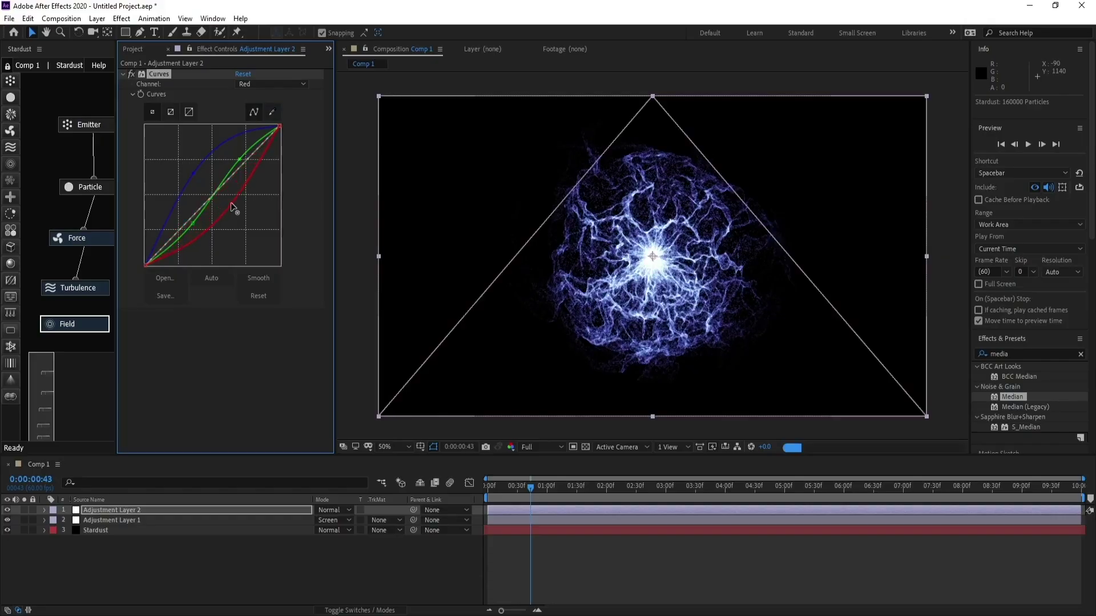
# Refine the Blue channel curve by lifting its shadows and lower midtones further for a stronger blue.
pyautogui.click(181, 188)
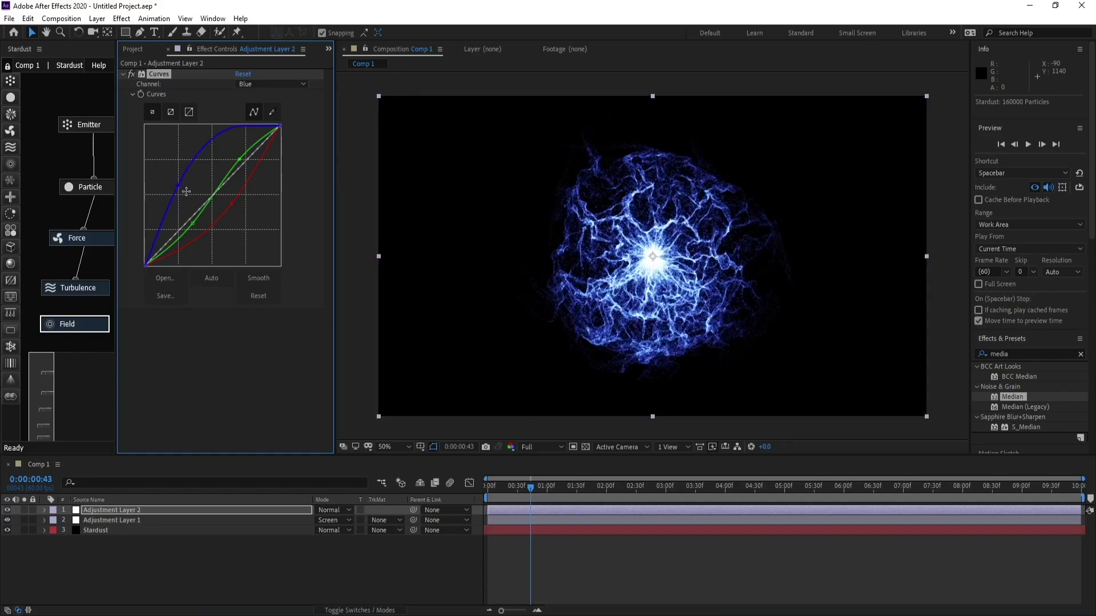
pyautogui.moveTo(178, 188); pyautogui.dragTo(169, 212)
pyautogui.click(233, 207)
# Apply the Stylize Glow effect to Adjustment Layer 2 with a Glow Threshold of 73% and a Glow Radius of 73.
pyautogui.click(121, 18)
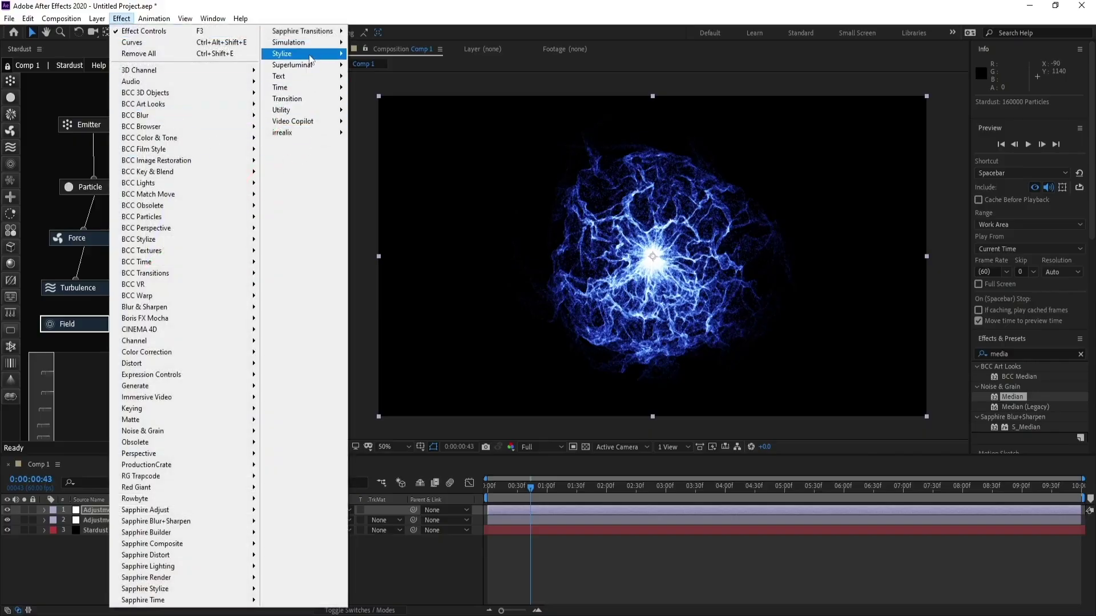
pyautogui.moveTo(310, 56)
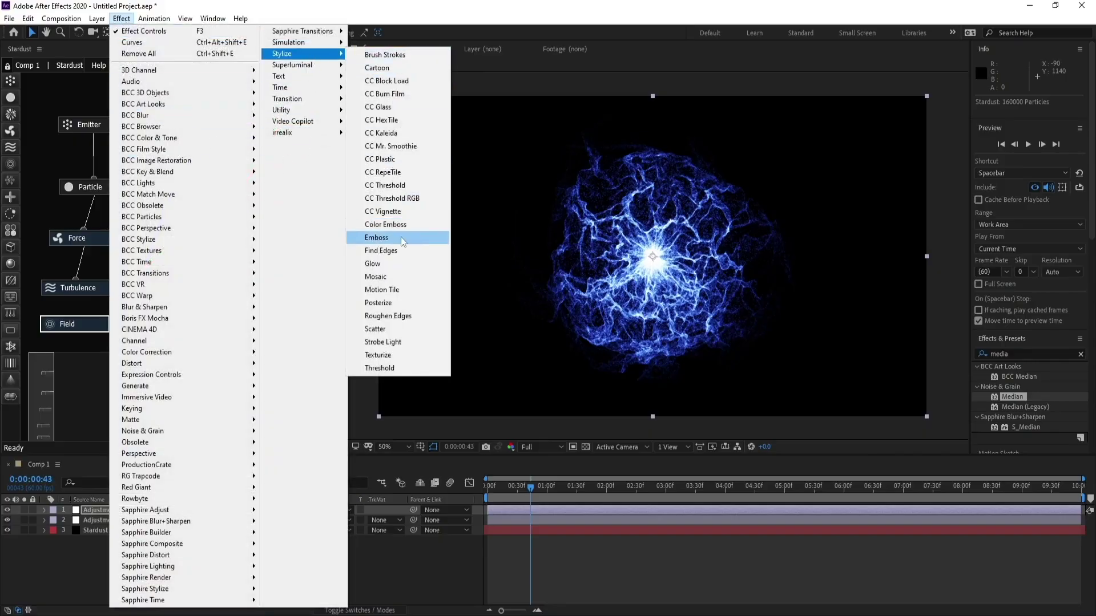
pyautogui.click(395, 268)
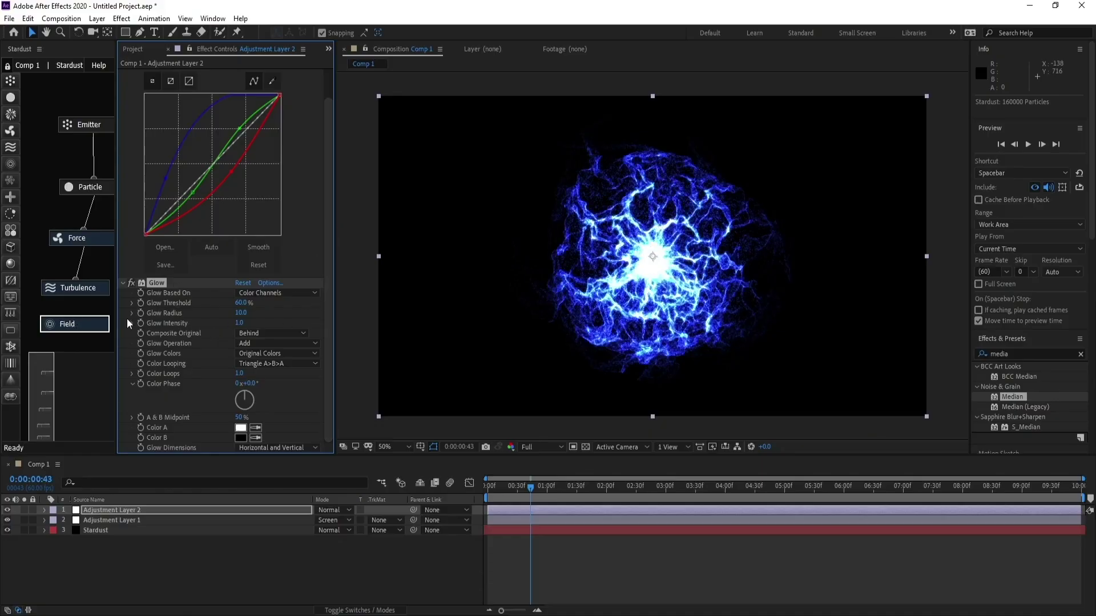
pyautogui.click(242, 304)
pyautogui.write('773')
pyautogui.press('Return')
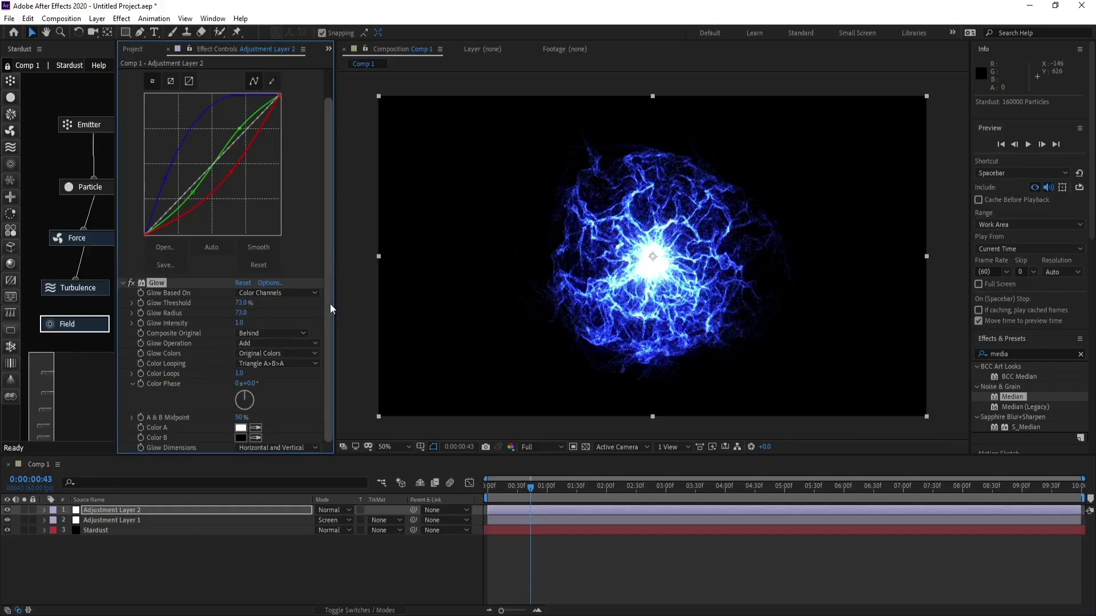
# Set the Glow effect's Glow Colors to A & B Colors and its Color Looping to Sawtooth A>B.
pyautogui.click(276, 355)
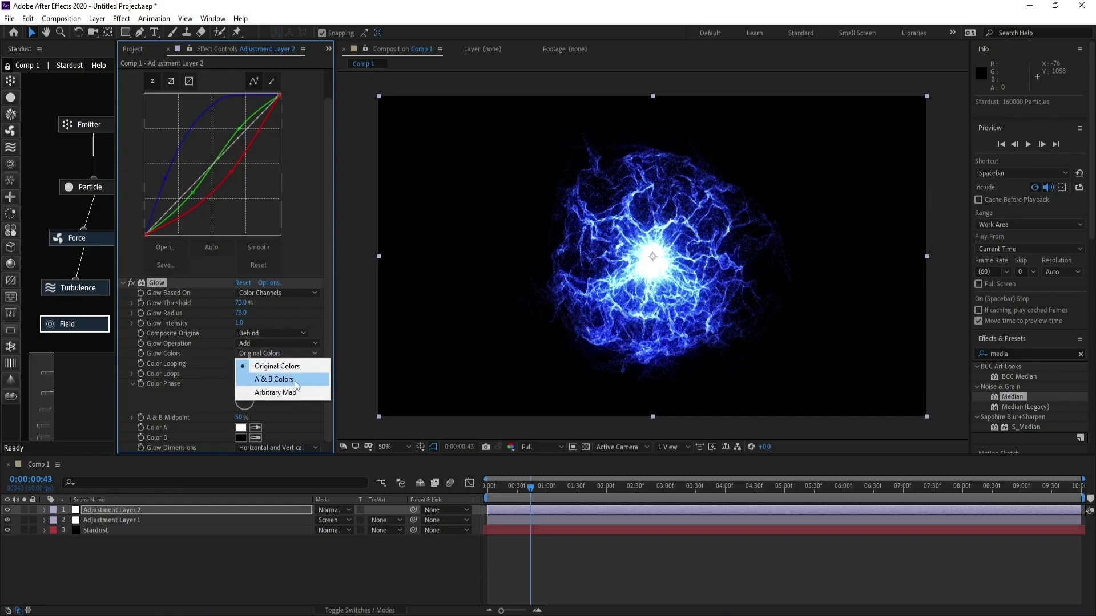
pyautogui.click(294, 381)
pyautogui.click(280, 364)
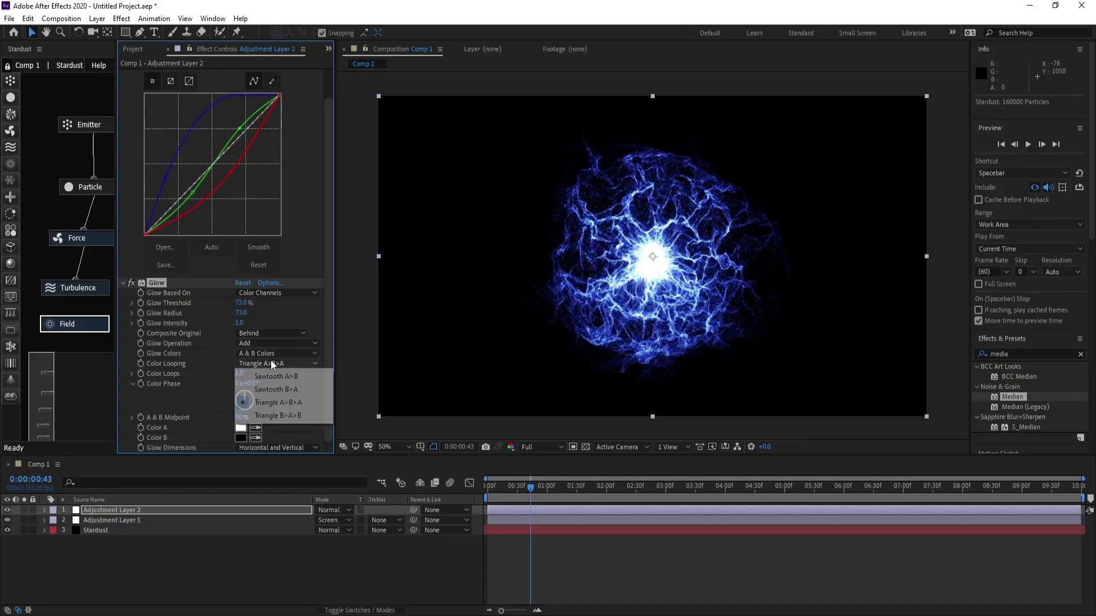
pyautogui.click(258, 370)
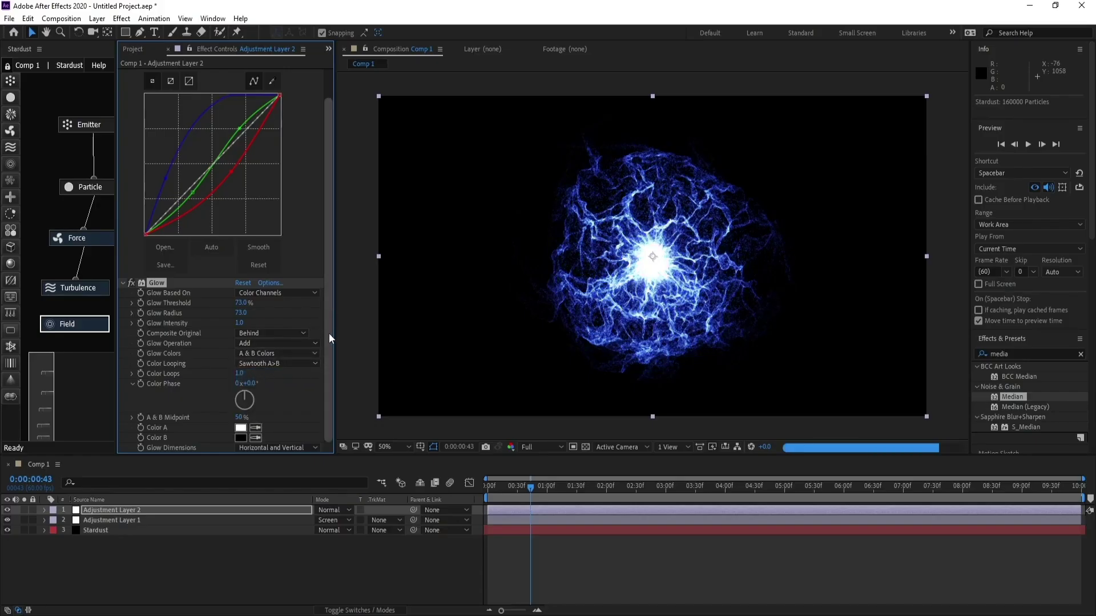
# Set the Glow effect's Color A to the bright blue 3F7EFF.
pyautogui.click(241, 428)
pyautogui.click(243, 301)
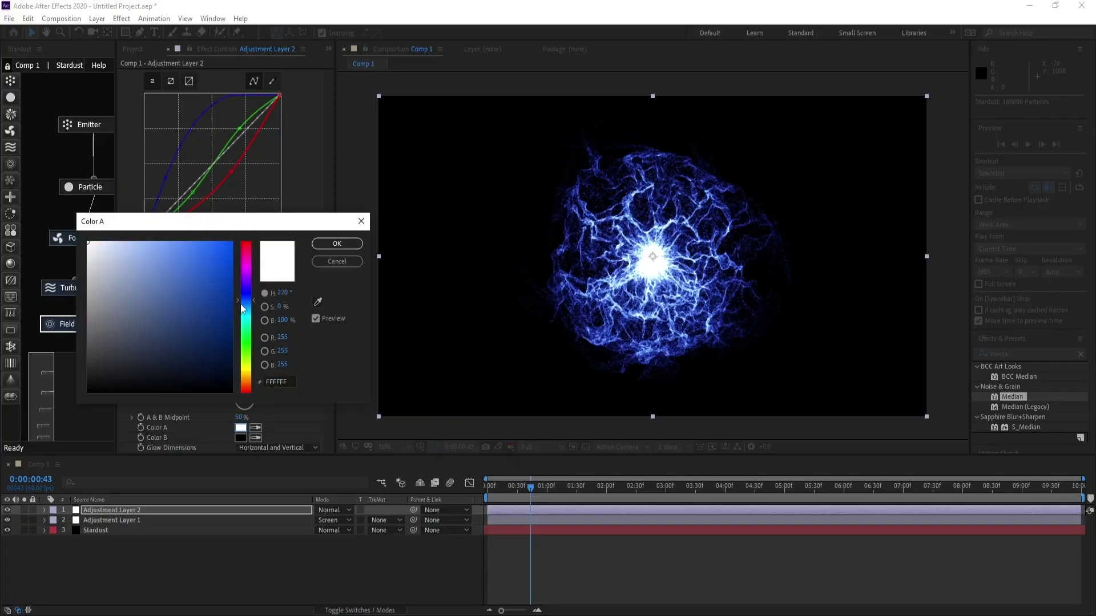
pyautogui.click(181, 242)
pyautogui.click(337, 243)
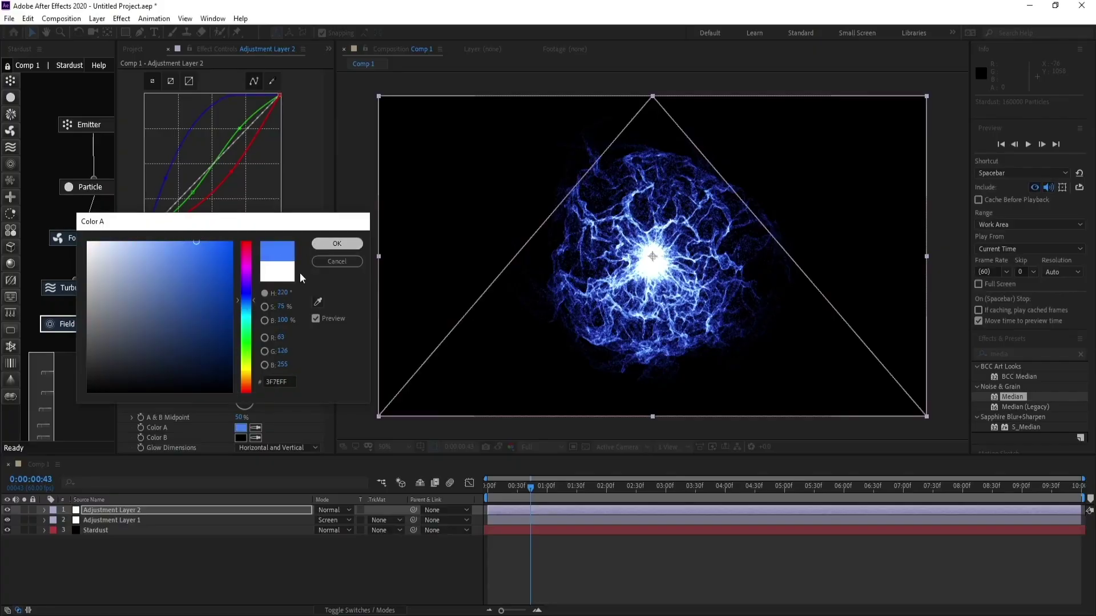
# Set the Glow effect's Color B to a deep, fully saturated dark blue.
pyautogui.click(240, 437)
pyautogui.click(246, 294)
pyautogui.click(232, 286)
pyautogui.click(336, 243)
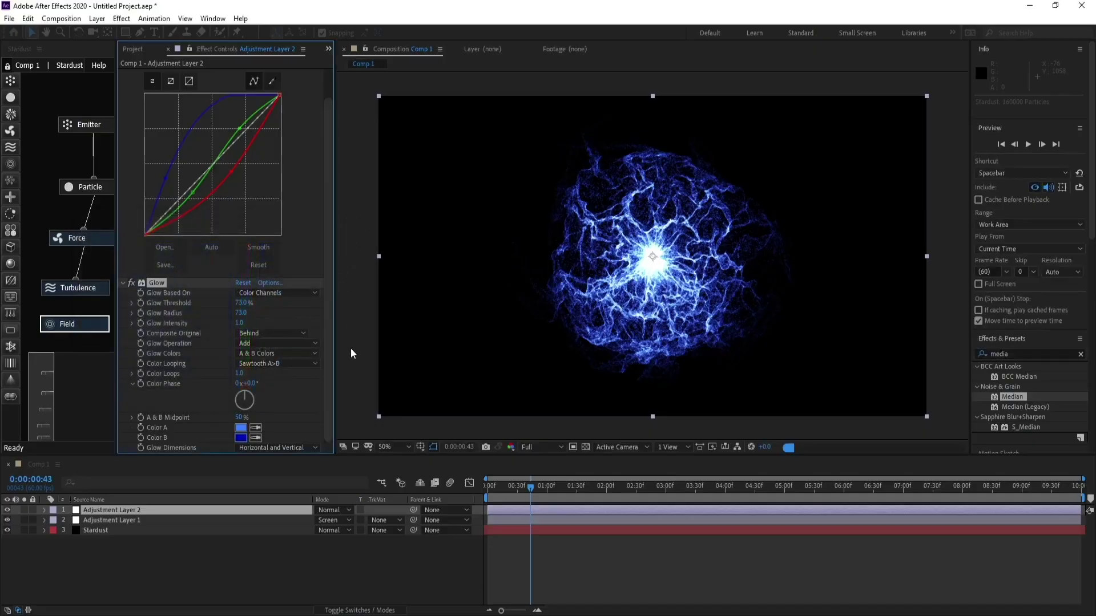
# Duplicate the Glow effect on Adjustment Layer 2 and collapse the original Glow's settings.
pyautogui.click(156, 278)
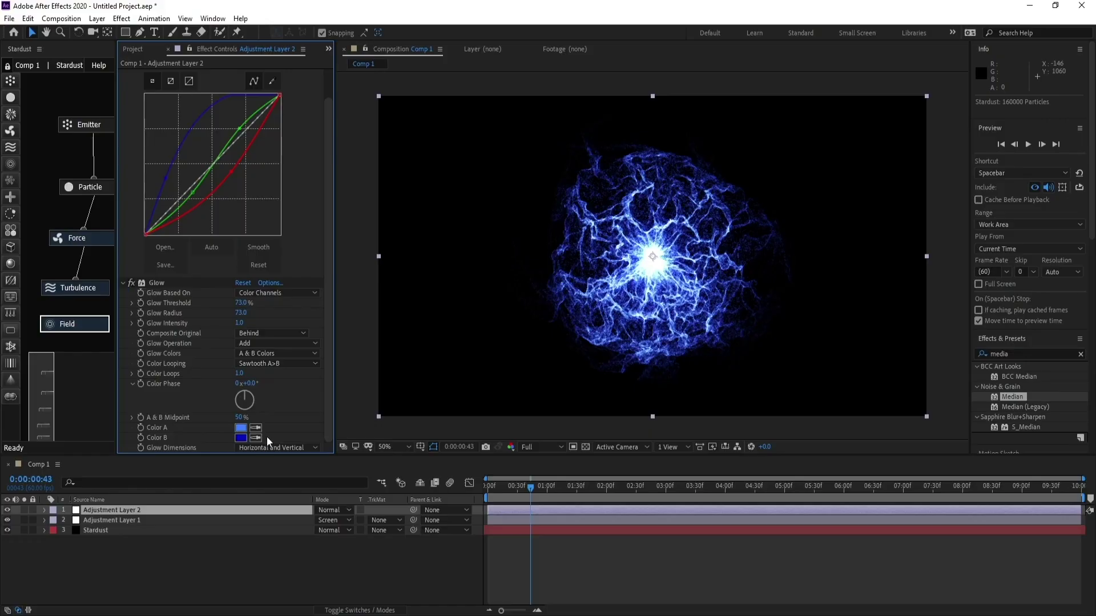
pyautogui.click(155, 283)
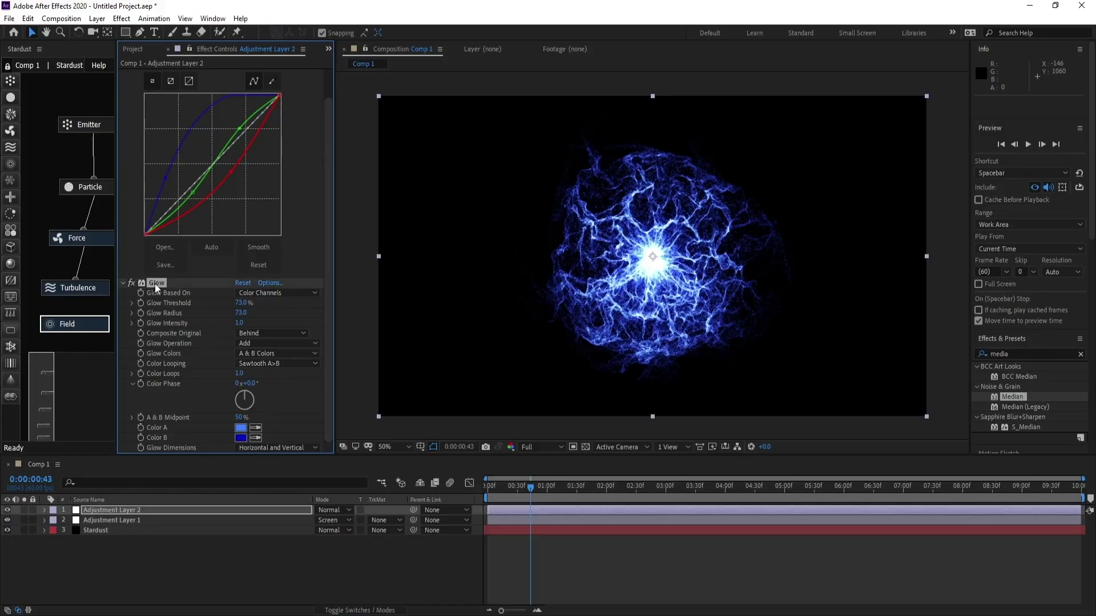
pyautogui.hotkey('ctrl', 'd')
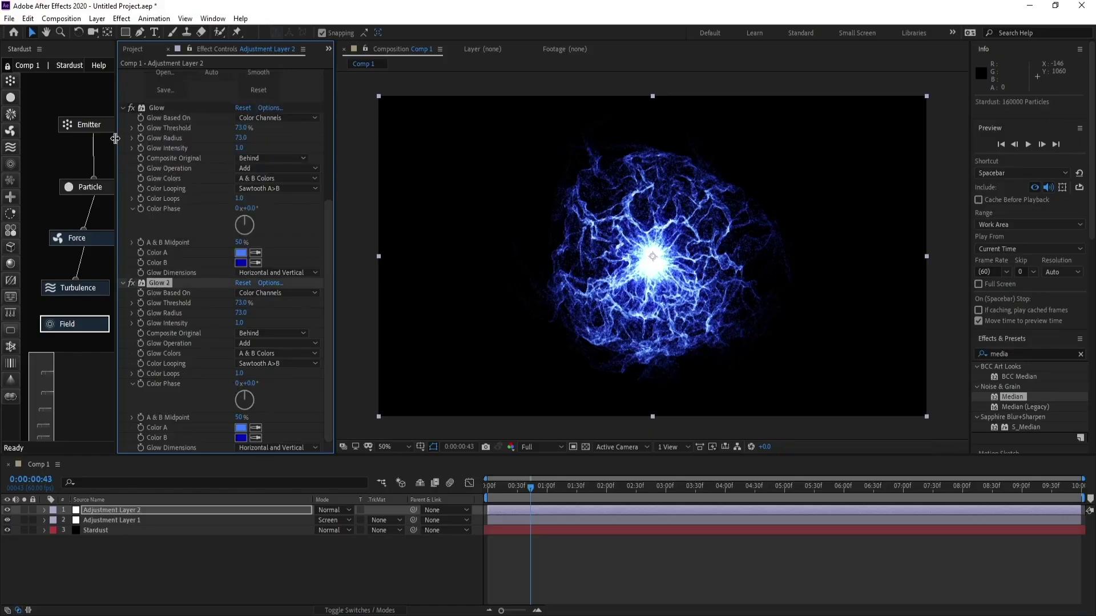
pyautogui.click(121, 111)
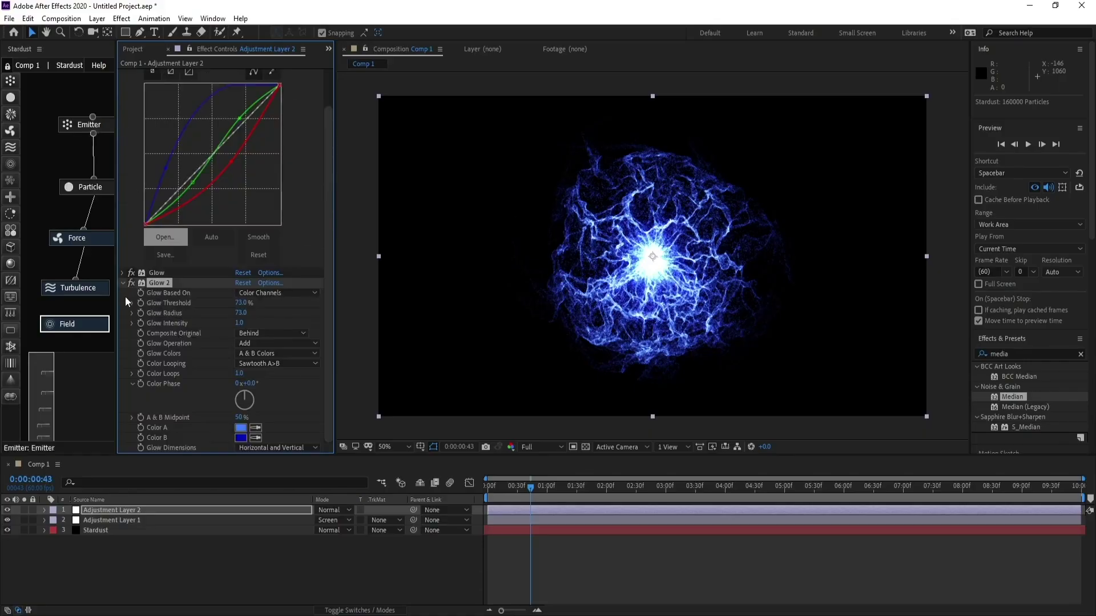
# Set the duplicated Glow's threshold to 25% and radius to 250, and check the look at frame 0:00:00:06.
pyautogui.click(245, 303)
pyautogui.write('25')
pyautogui.click(240, 313)
pyautogui.write('2')
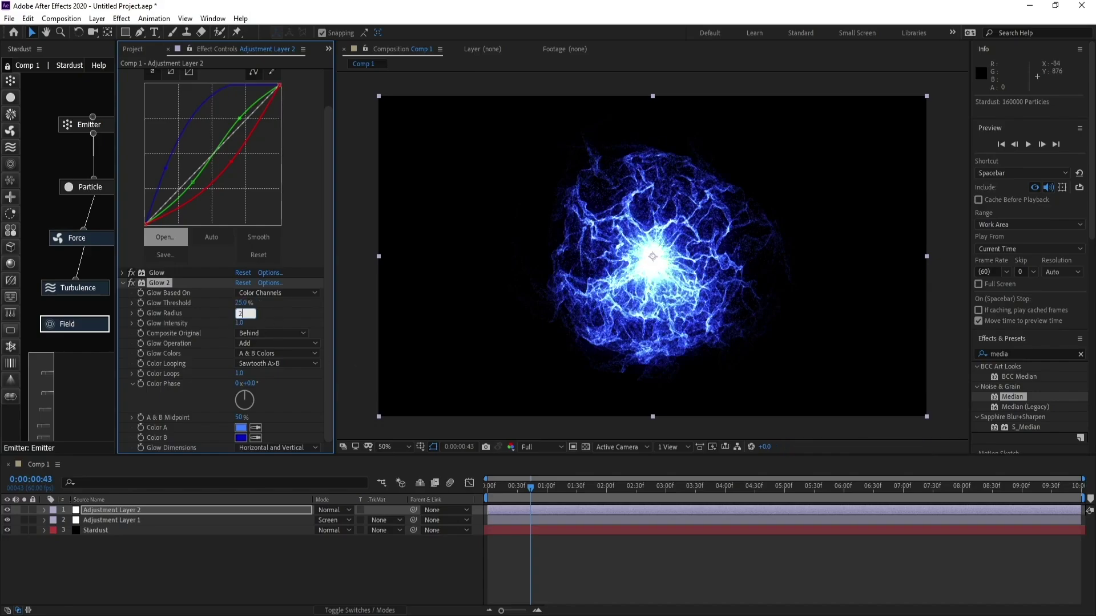
pyautogui.press('Return')
pyautogui.moveTo(531, 488); pyautogui.dragTo(493, 489)
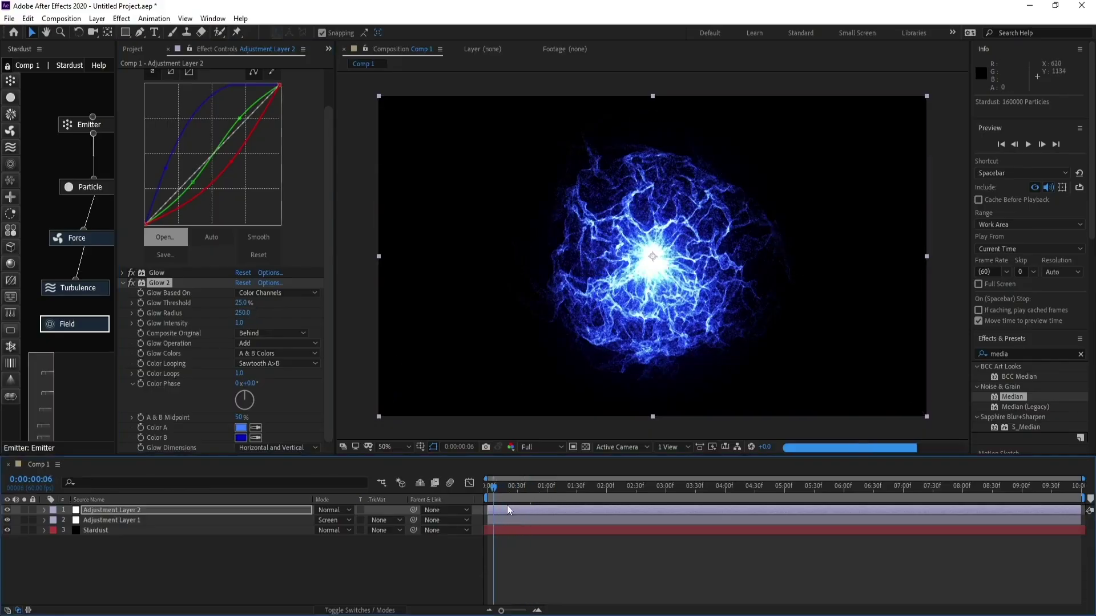
# Create a black 1920 x 1080 solid named BG and place it beneath the Stardust layer.
pyautogui.click(97, 18)
pyautogui.moveTo(111, 34)
pyautogui.click(293, 46)
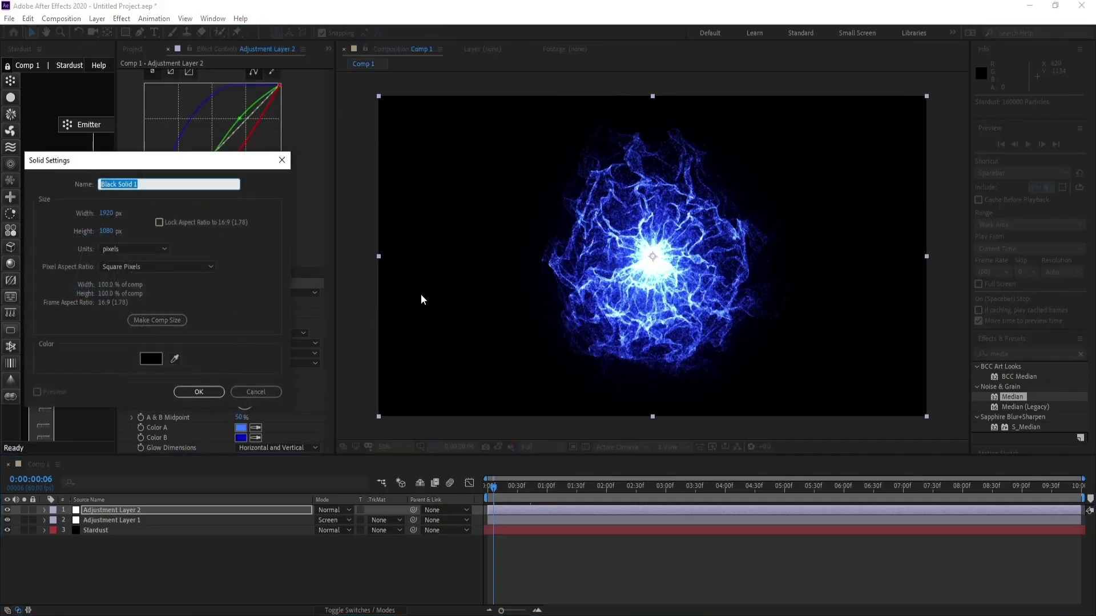
pyautogui.write('B')
pyautogui.press('Return')
pyautogui.moveTo(97, 509); pyautogui.dragTo(108, 561)
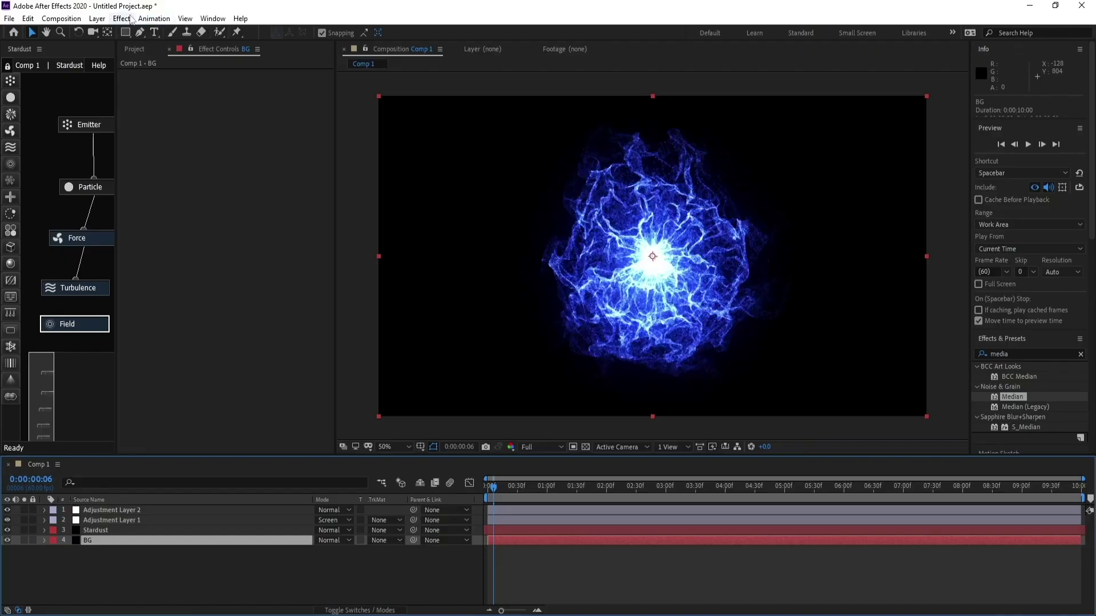
# Apply the Generate Gradient Ramp effect to the BG layer.
pyautogui.click(122, 19)
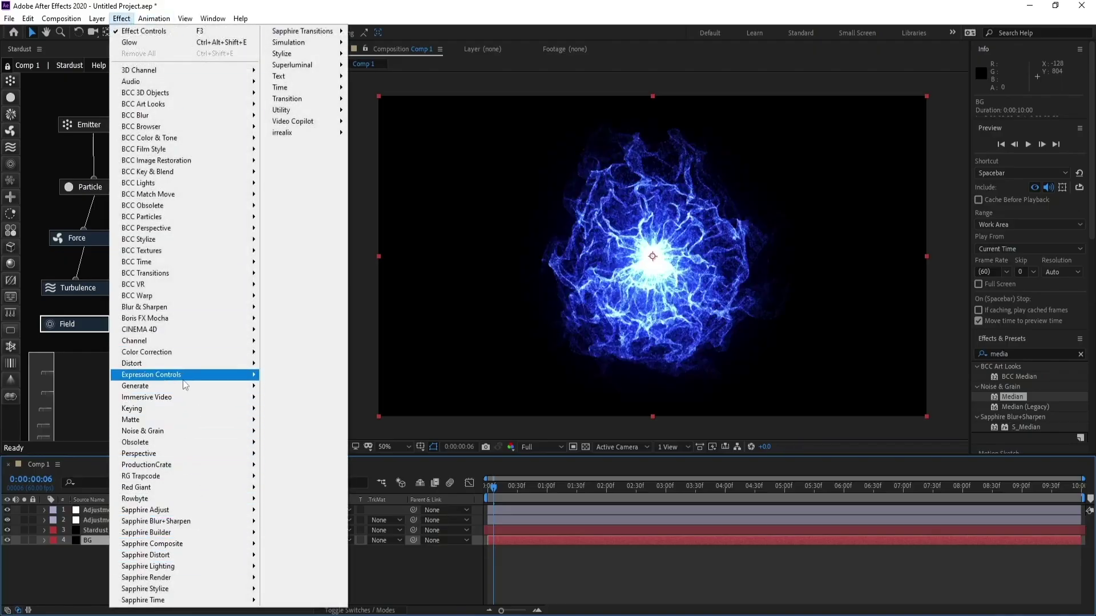
pyautogui.moveTo(183, 380)
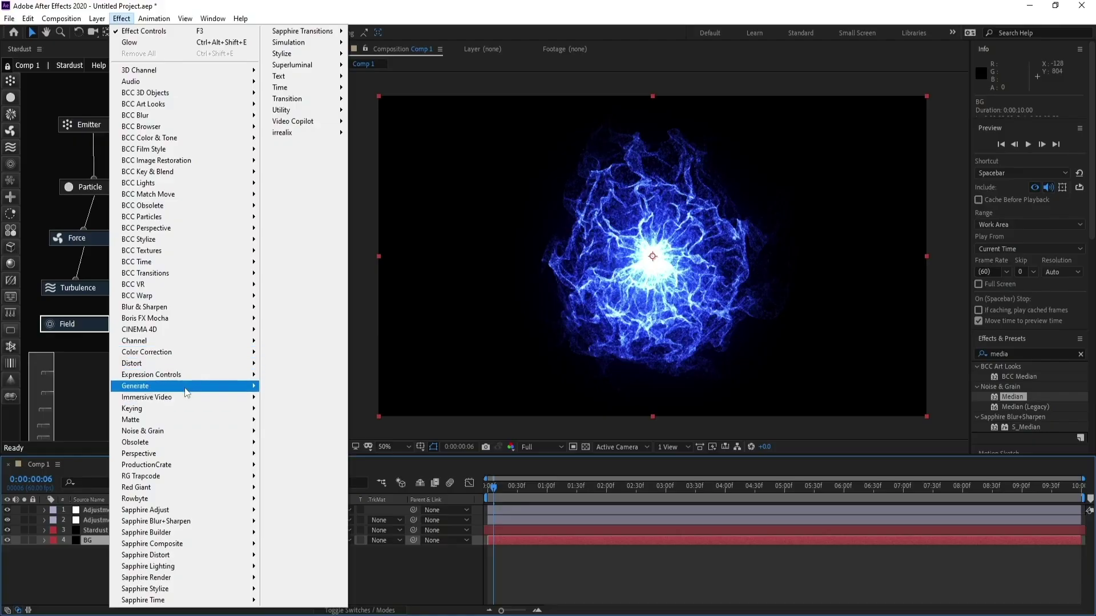
pyautogui.moveTo(228, 386)
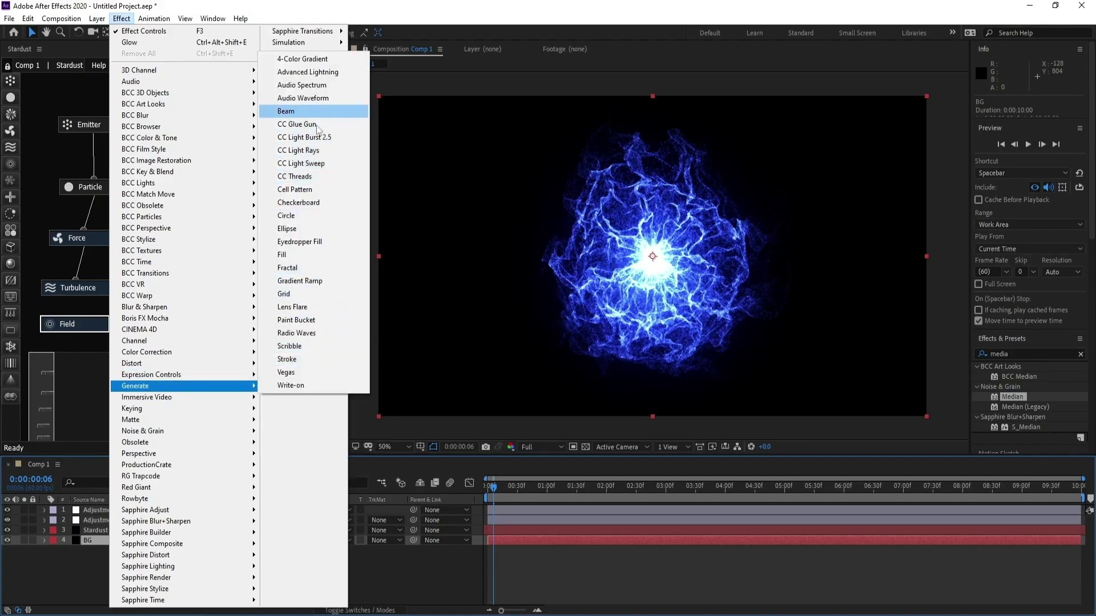
pyautogui.click(315, 280)
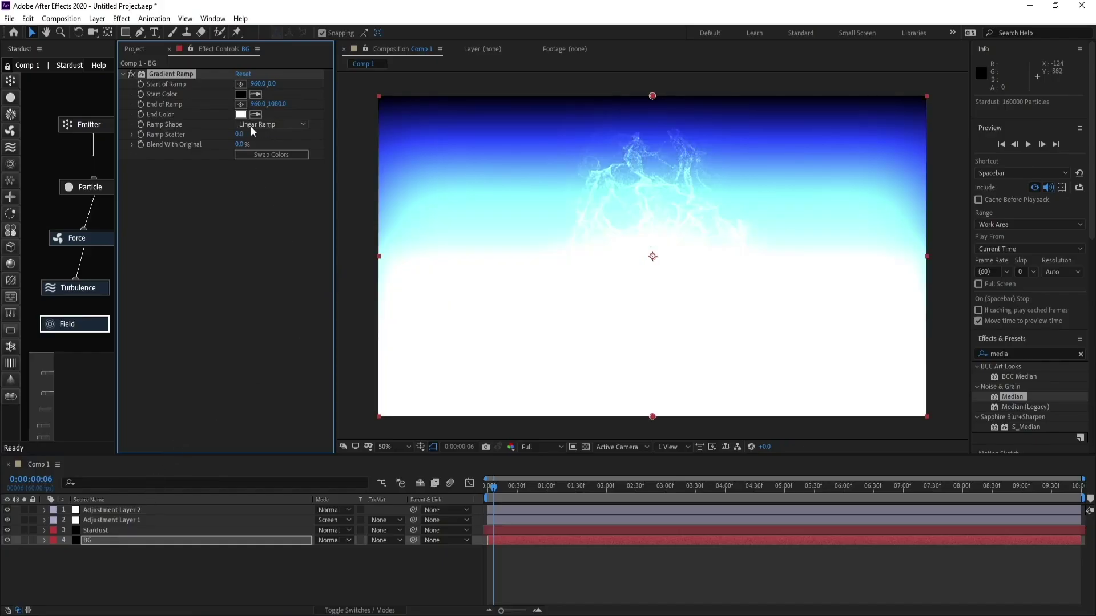
# Set the Ramp Shape to Radial Ramp and move the Start of Ramp to the composition's center at about 958, 538.
pyautogui.click(279, 126)
pyautogui.click(283, 150)
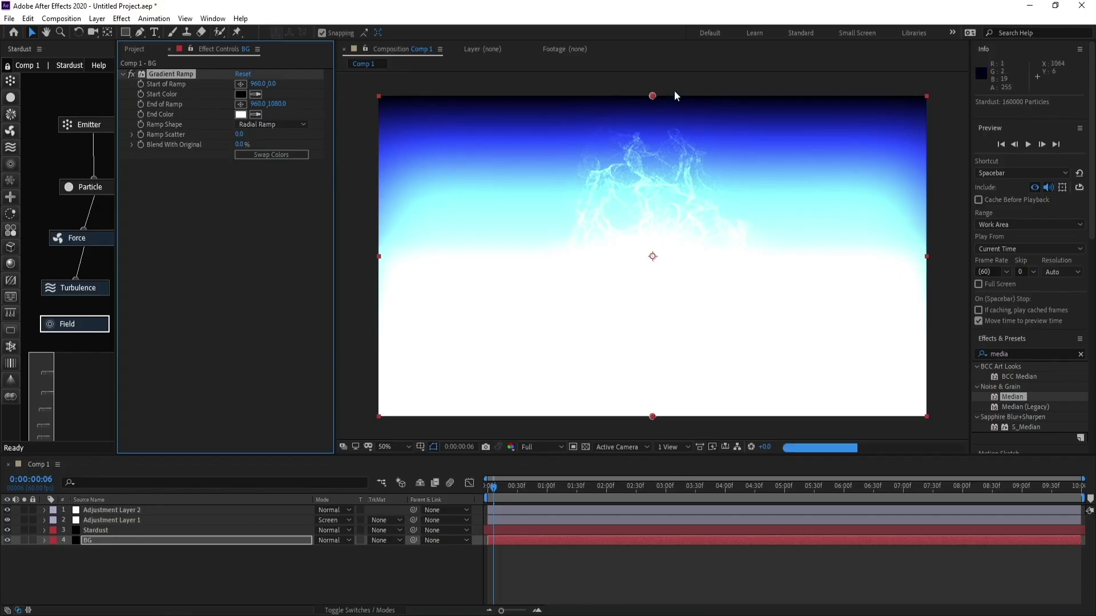
pyautogui.moveTo(652, 95); pyautogui.dragTo(651, 255)
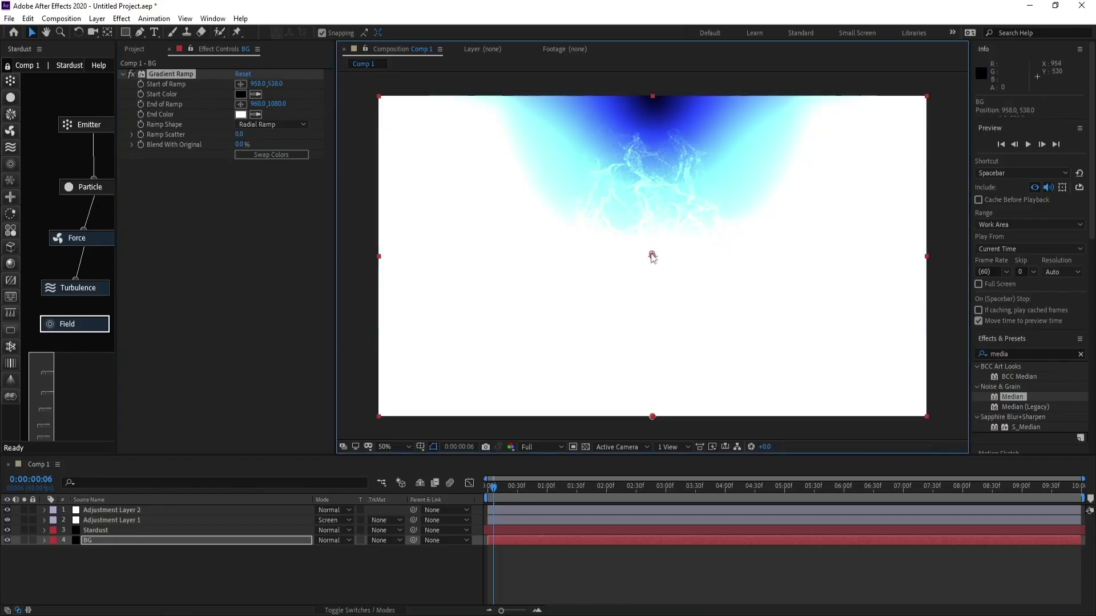
# Set the Gradient Ramp's Start Color to the very dark blue 00011C.
pyautogui.click(240, 95)
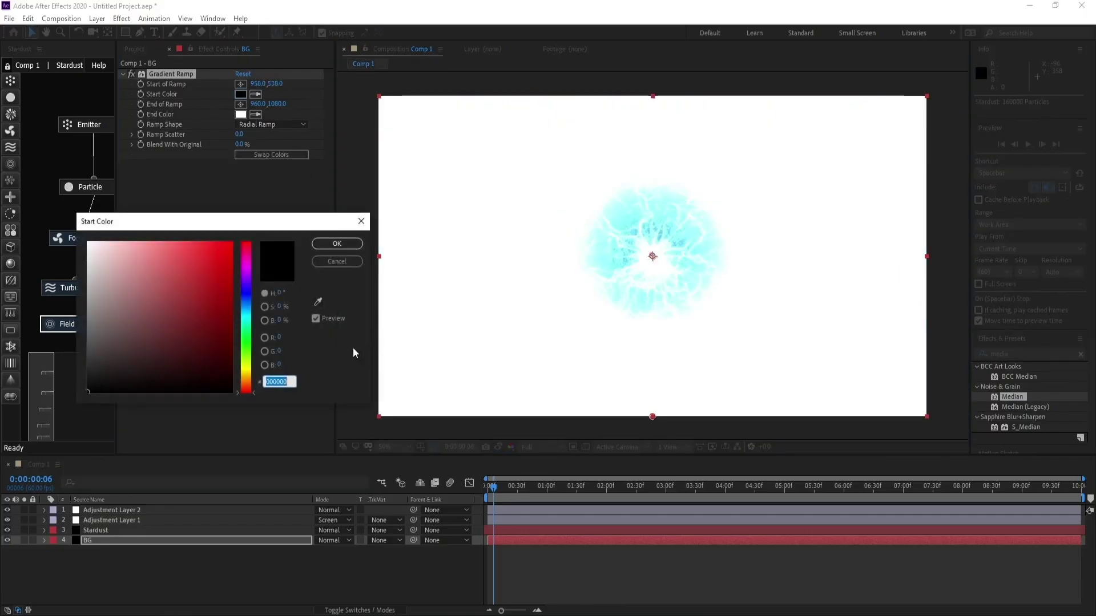
pyautogui.click(246, 293)
pyautogui.moveTo(206, 325)
pyautogui.mouseDown()
pyautogui.moveTo(235, 391)
pyautogui.moveTo(231, 376)
pyautogui.mouseUp()
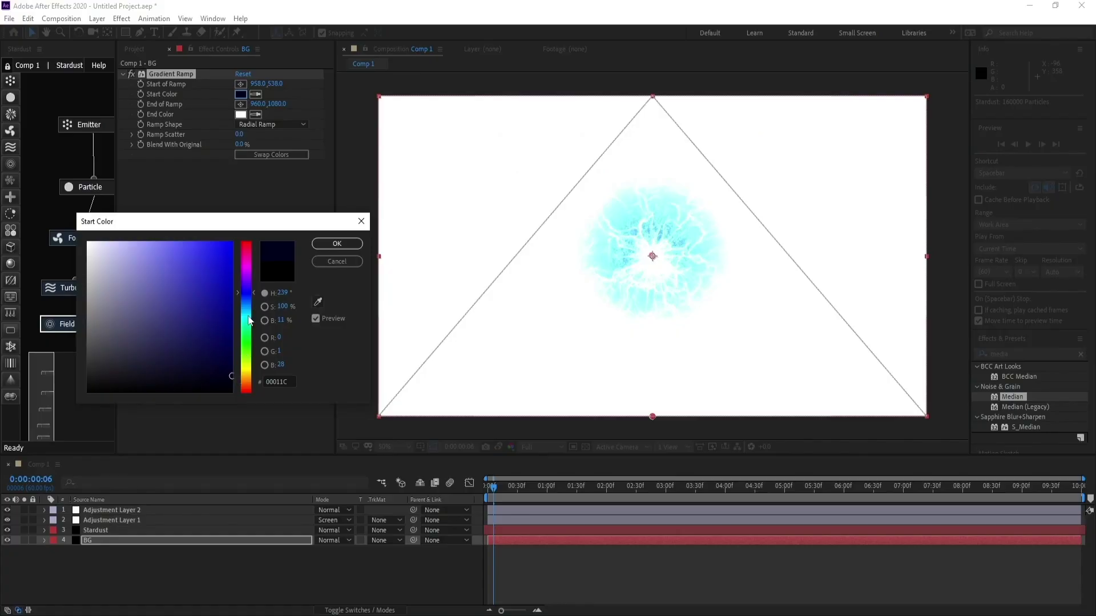